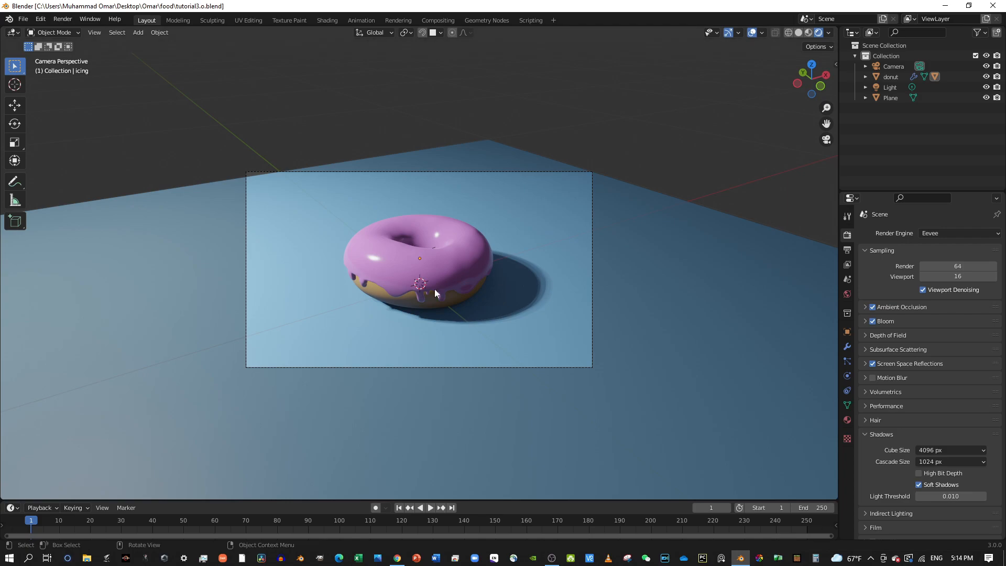
- Scale up the ground plane beneath the donut so it extends further beyond the camera frame
{"action": "left_click", "coordinate": [518, 194]}
{"action": "key", "text": "s"}
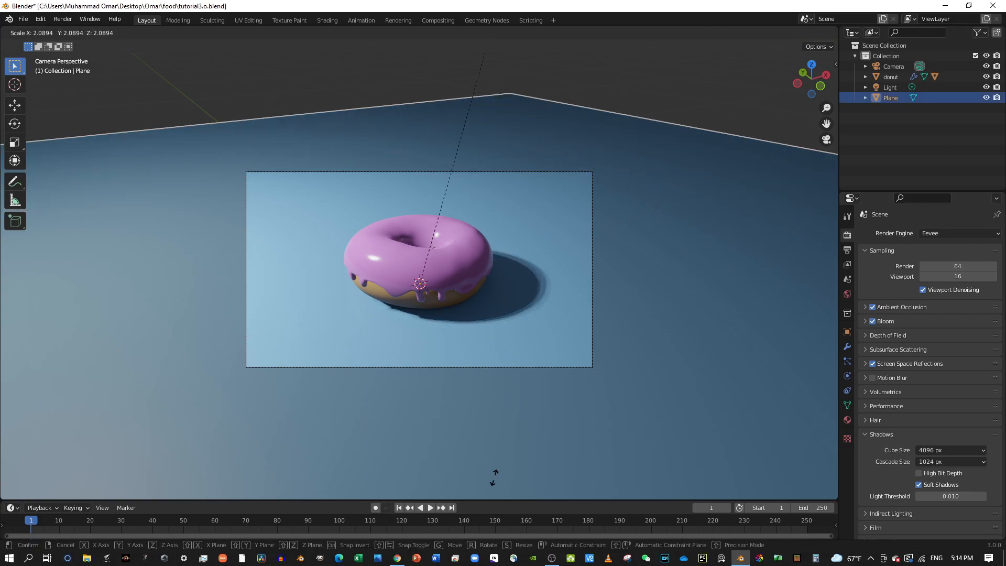
{"action": "left_click", "coordinate": [449, 213]}
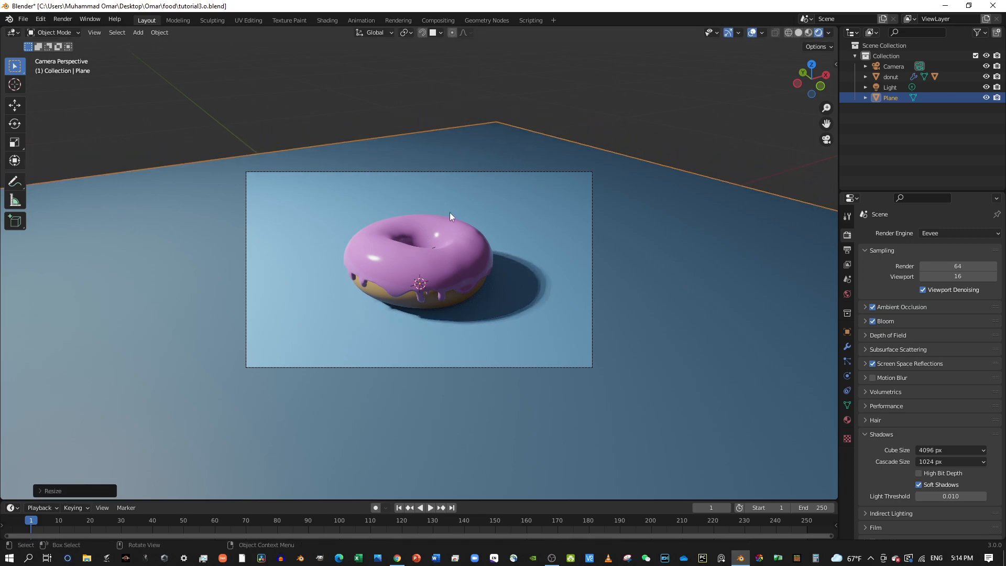
{"action": "scroll", "coordinate": [466, 288], "scroll_direction": "up", "scroll_amount": 3}
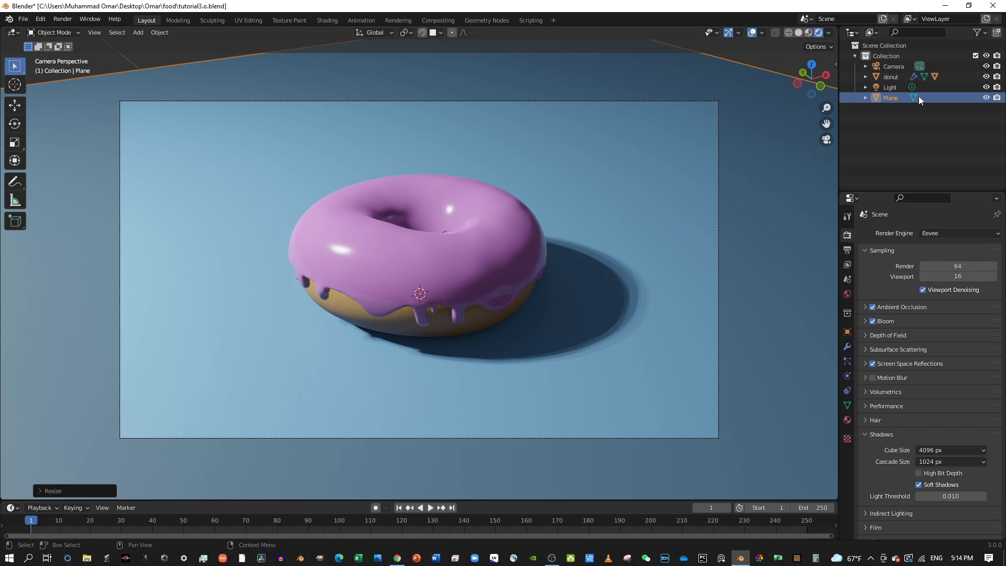
- Hide the icing and the ground plane in the viewport, leaving only the bare donut
{"action": "left_click", "coordinate": [485, 239]}
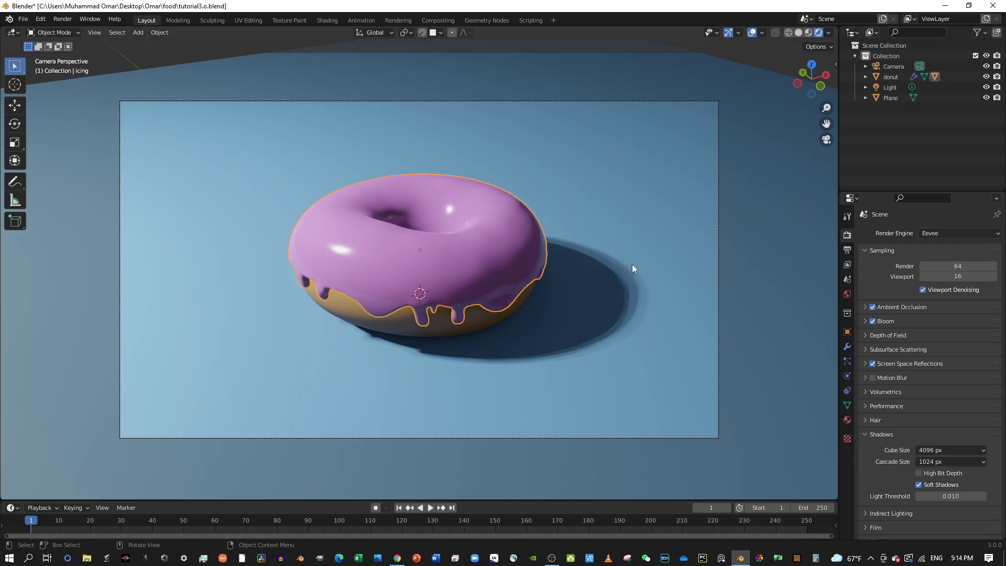
{"action": "left_click", "coordinate": [588, 296]}
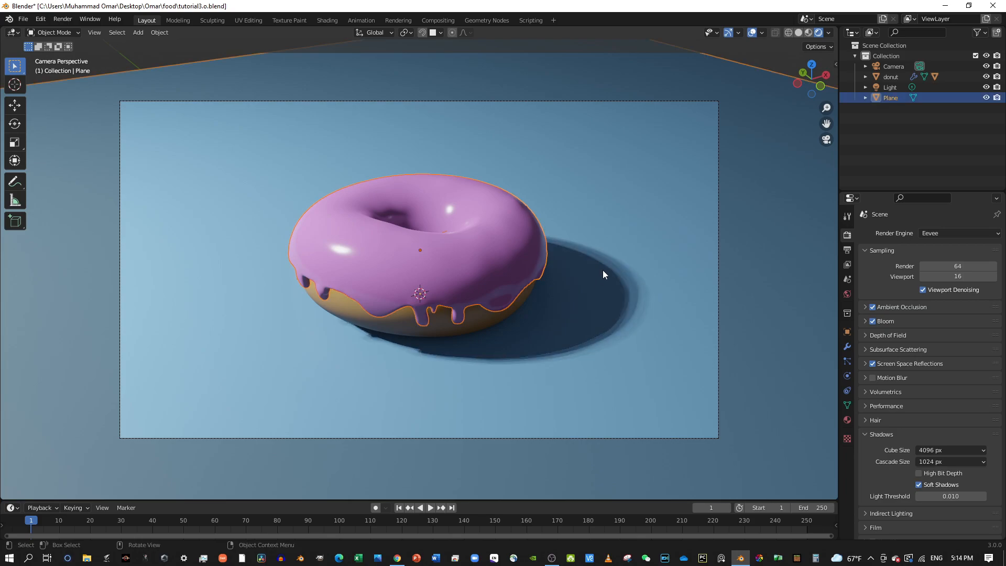
{"action": "key", "text": "h"}
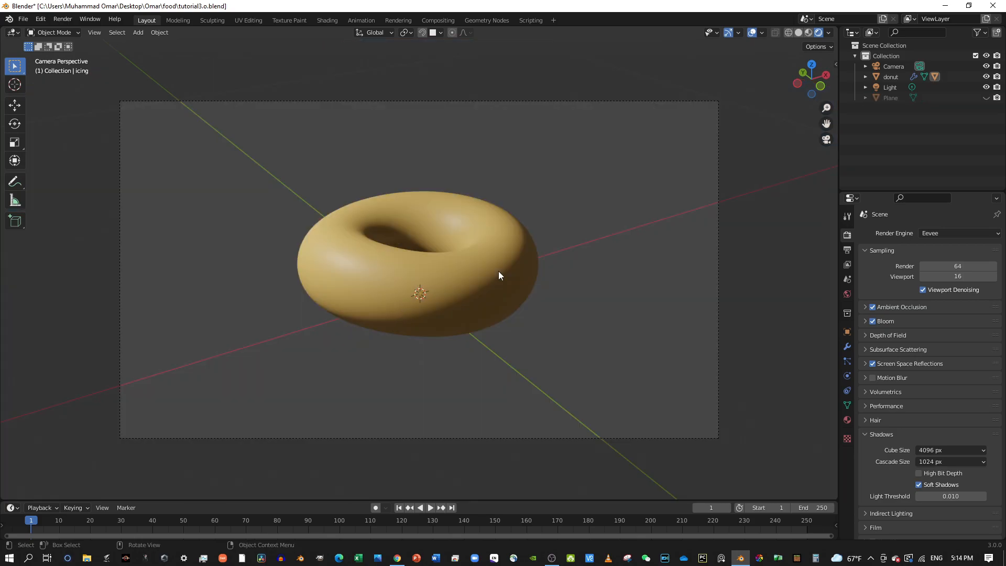
- Reveal all hidden objects, and hide the icing and the ground plane again
{"action": "left_click", "coordinate": [865, 77]}
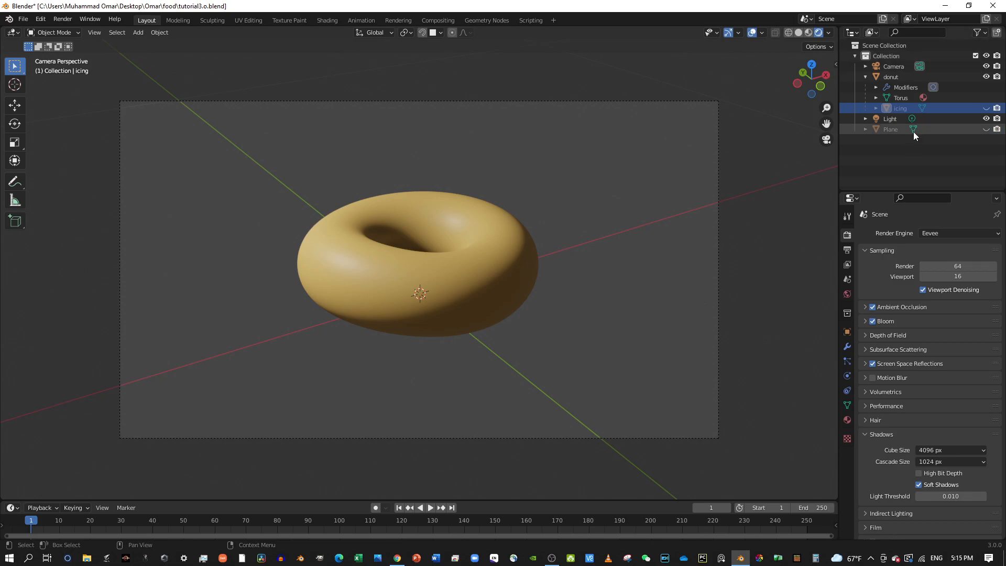
{"action": "key", "text": "alt+h"}
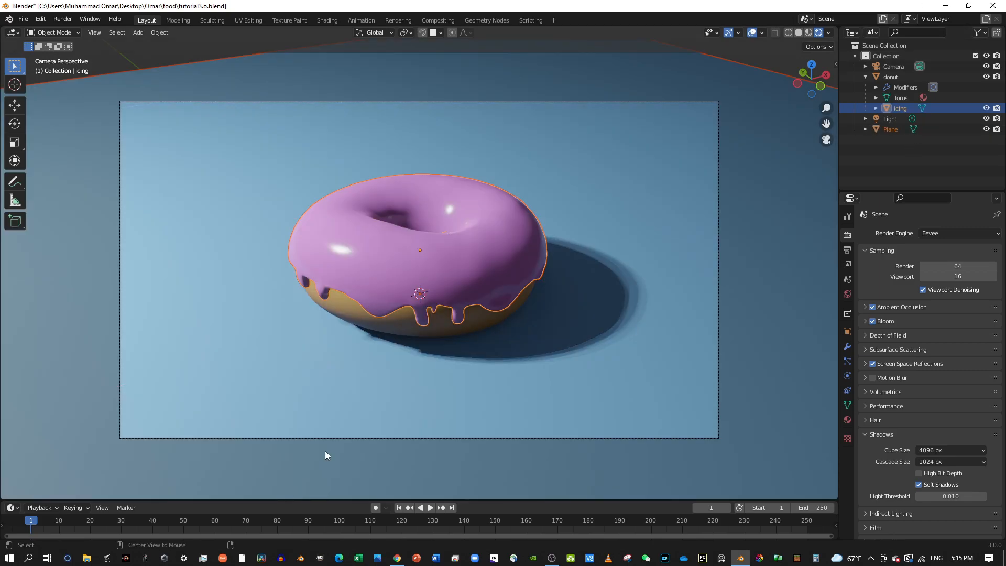
{"action": "key", "text": "h"}
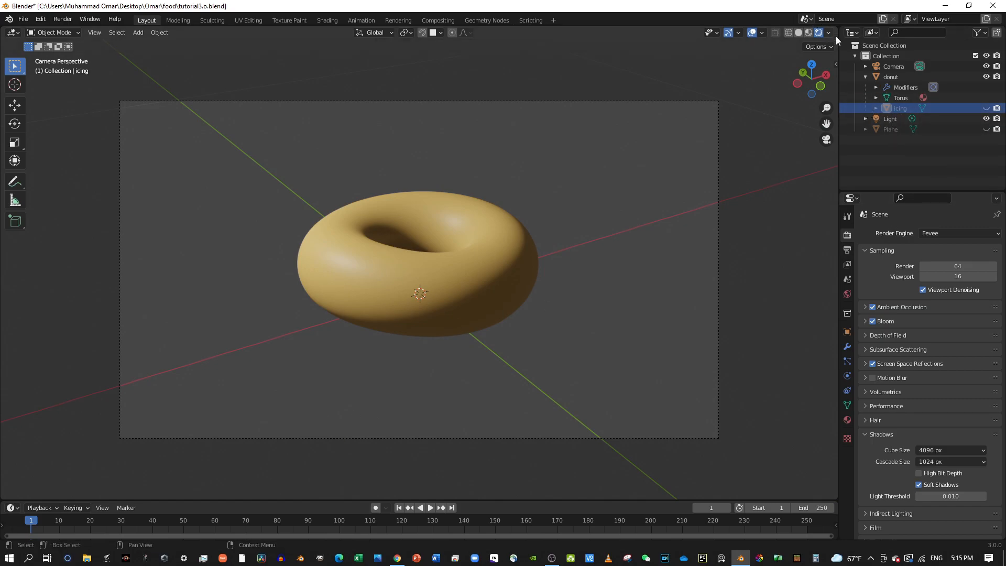
{"action": "left_click", "coordinate": [865, 77]}
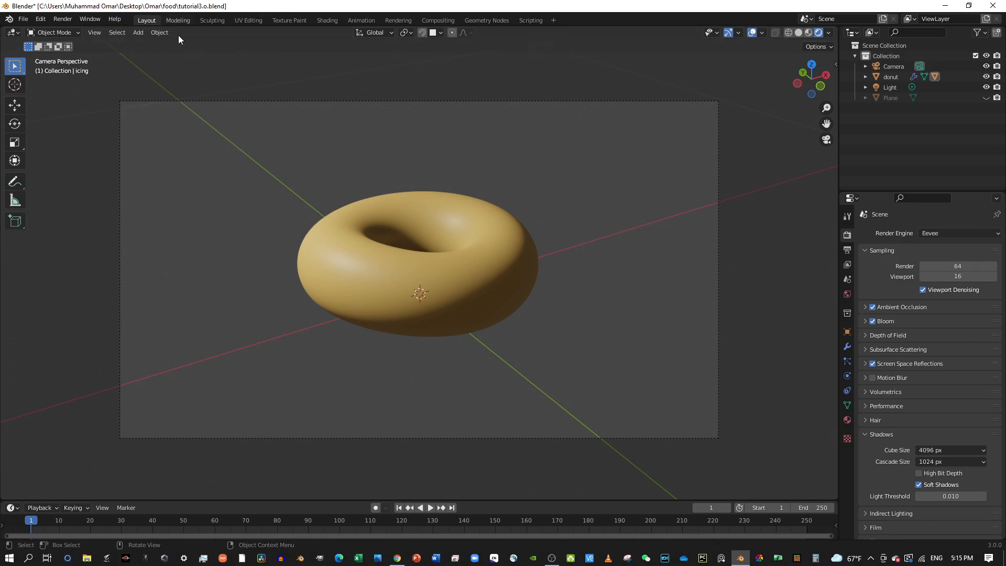
- Select the donut base and open its material's surface settings
{"action": "left_click", "coordinate": [338, 272]}
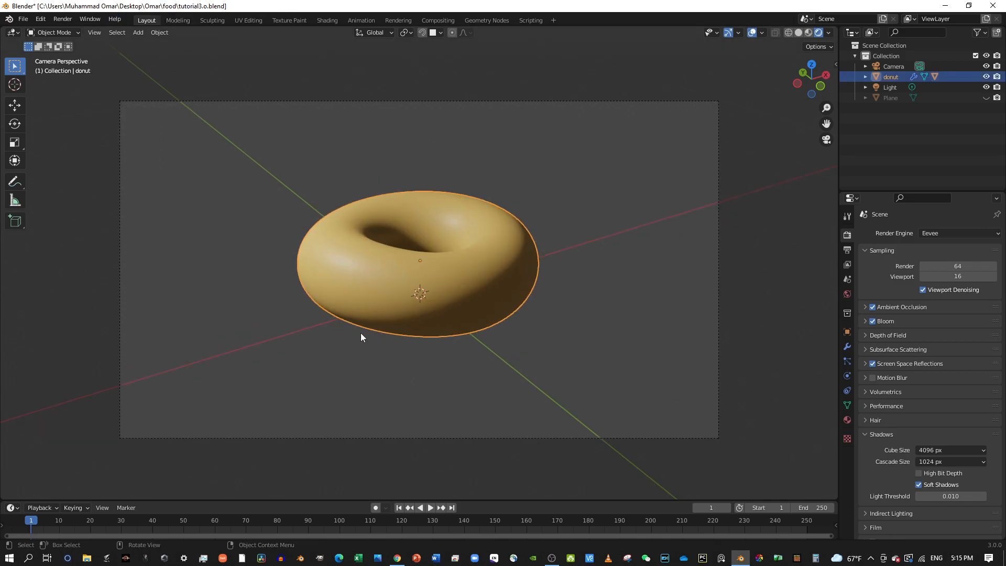
{"action": "scroll", "coordinate": [360, 333], "scroll_direction": "up", "scroll_amount": 2}
{"action": "scroll", "coordinate": [357, 327], "scroll_direction": "down", "scroll_amount": 4}
{"action": "scroll", "coordinate": [357, 327], "scroll_direction": "up", "scroll_amount": 2}
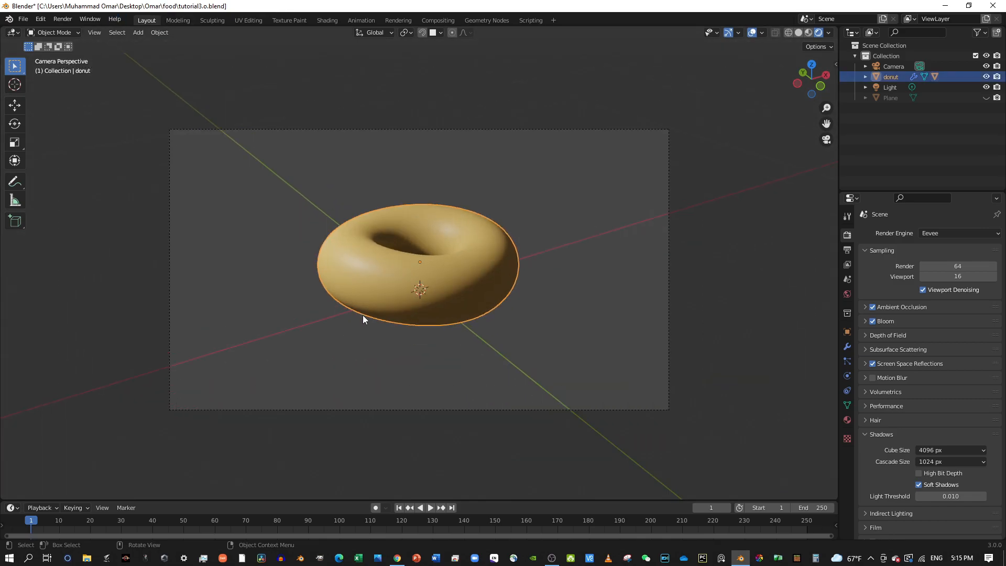
{"action": "left_click", "coordinate": [846, 420]}
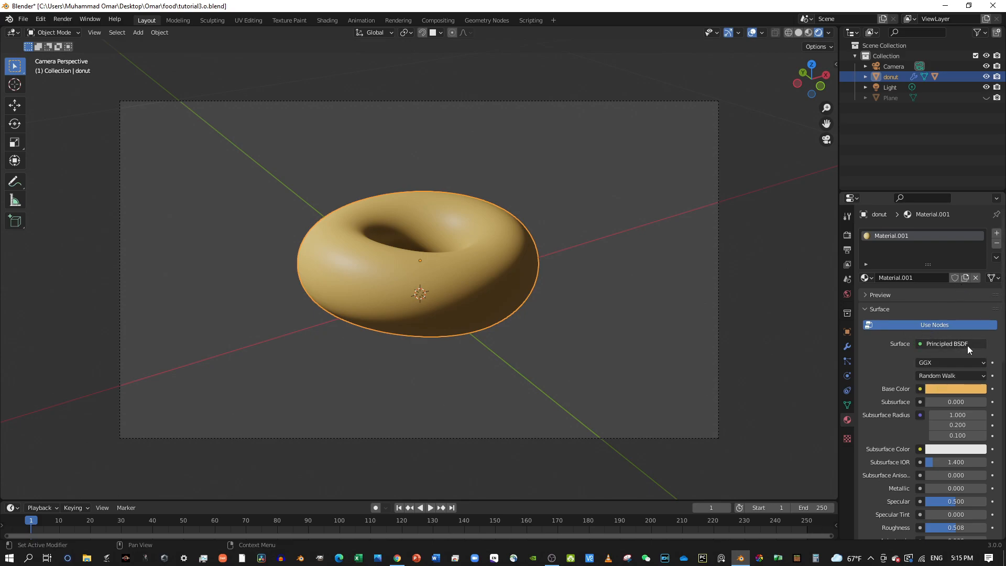
{"action": "scroll", "coordinate": [925, 369], "scroll_direction": "down", "scroll_amount": 3}
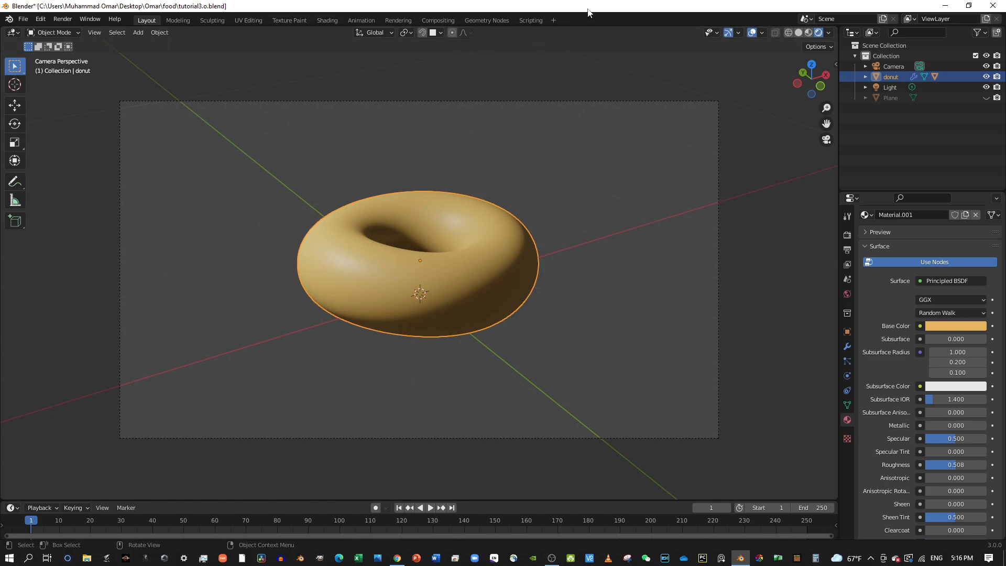
- Switch to the Shading workspace and frame the donut at a closer, slightly elevated angle in the 3D view
{"action": "left_click", "coordinate": [325, 23]}
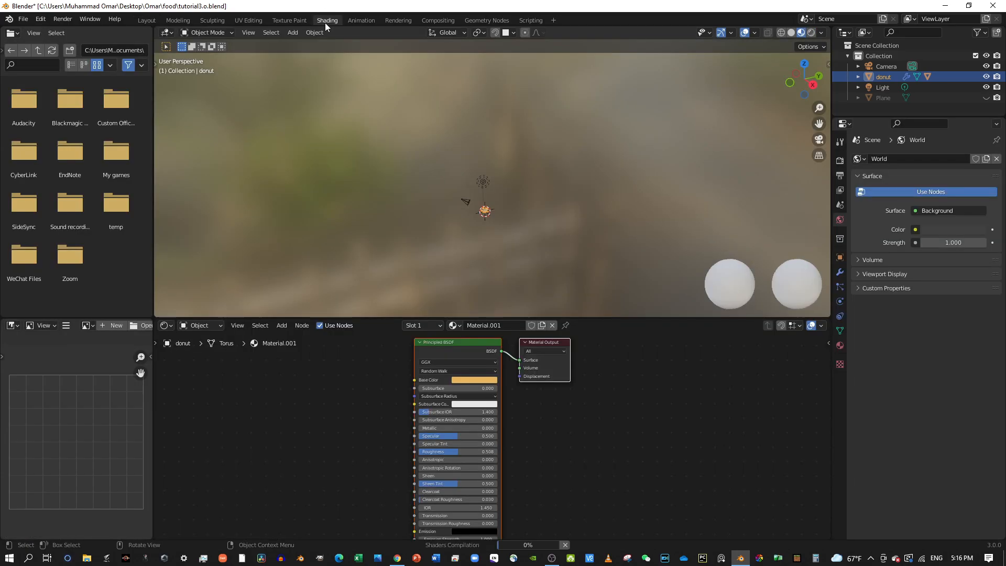
{"action": "middle_click_drag", "start_coordinate": [448, 236], "coordinate": [423, 286], "text": "shift"}
{"action": "scroll", "coordinate": [422, 282], "scroll_direction": "up", "scroll_amount": 1}
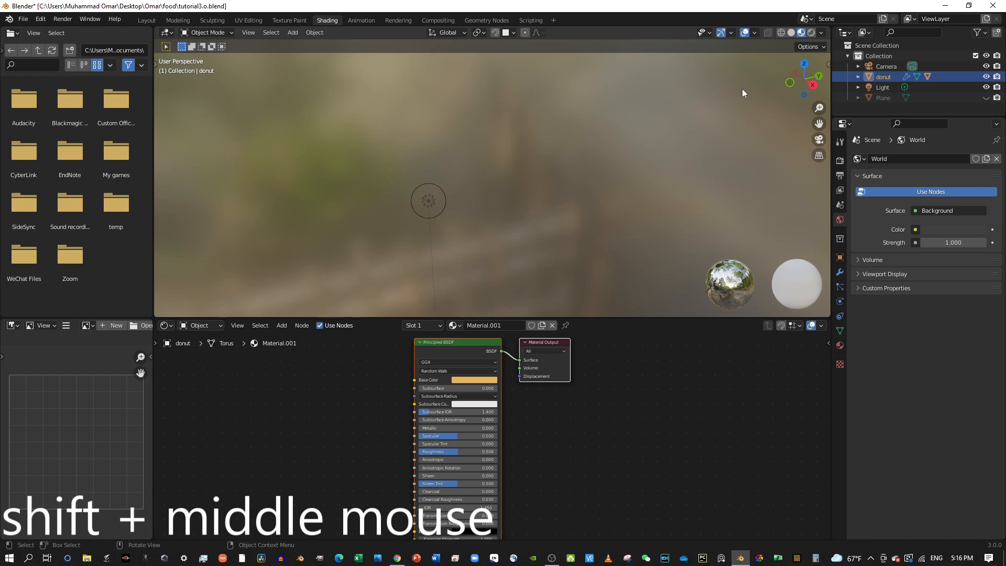
{"action": "left_click_drag", "start_coordinate": [819, 124], "coordinate": [925, 1]}
{"action": "middle_click_drag", "start_coordinate": [607, 223], "coordinate": [558, 221], "text": "shift"}
{"action": "middle_click_drag", "start_coordinate": [501, 243], "coordinate": [580, 235], "text": "shift"}
{"action": "scroll", "coordinate": [488, 224], "scroll_direction": "up", "scroll_amount": 4}
{"action": "scroll", "coordinate": [467, 209], "scroll_direction": "down", "scroll_amount": 3}
{"action": "scroll", "coordinate": [581, 235], "scroll_direction": "down", "scroll_amount": 2}
{"action": "scroll", "coordinate": [598, 162], "scroll_direction": "up", "scroll_amount": 2}
{"action": "middle_click_drag", "start_coordinate": [624, 168], "coordinate": [591, 52]}
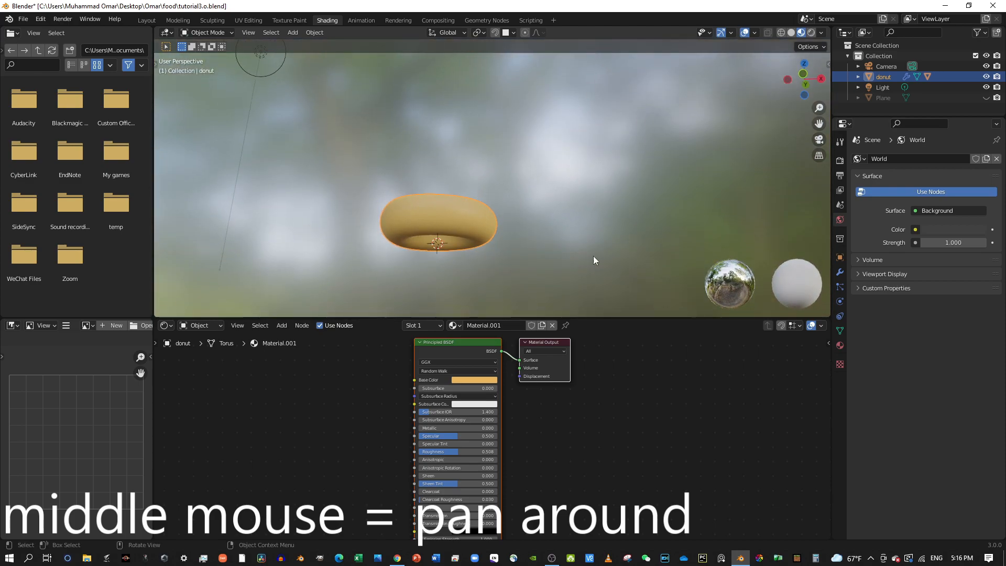
{"action": "middle_click_drag", "start_coordinate": [395, 168], "coordinate": [442, 202]}
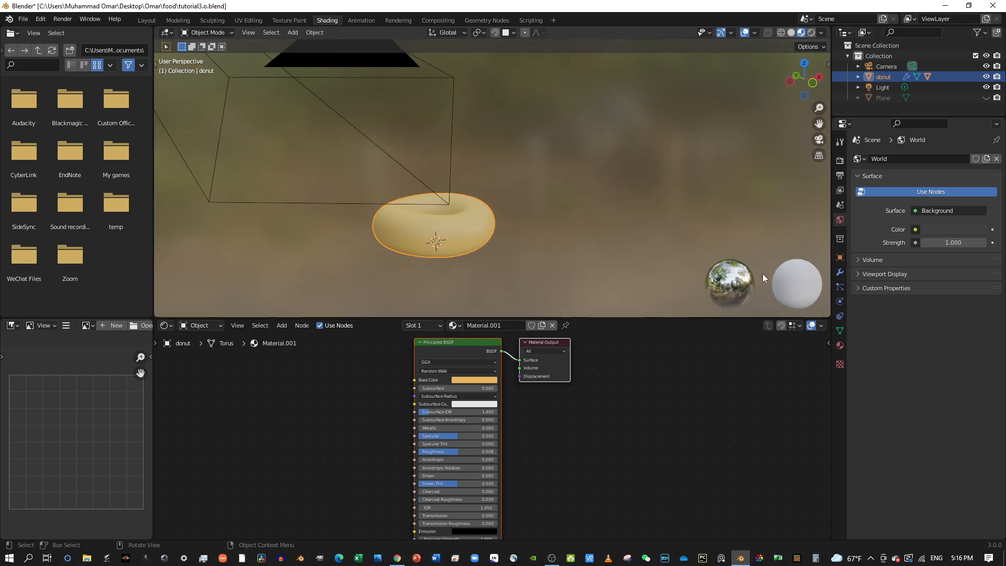
{"action": "scroll", "coordinate": [786, 194], "scroll_direction": "down", "scroll_amount": 1}
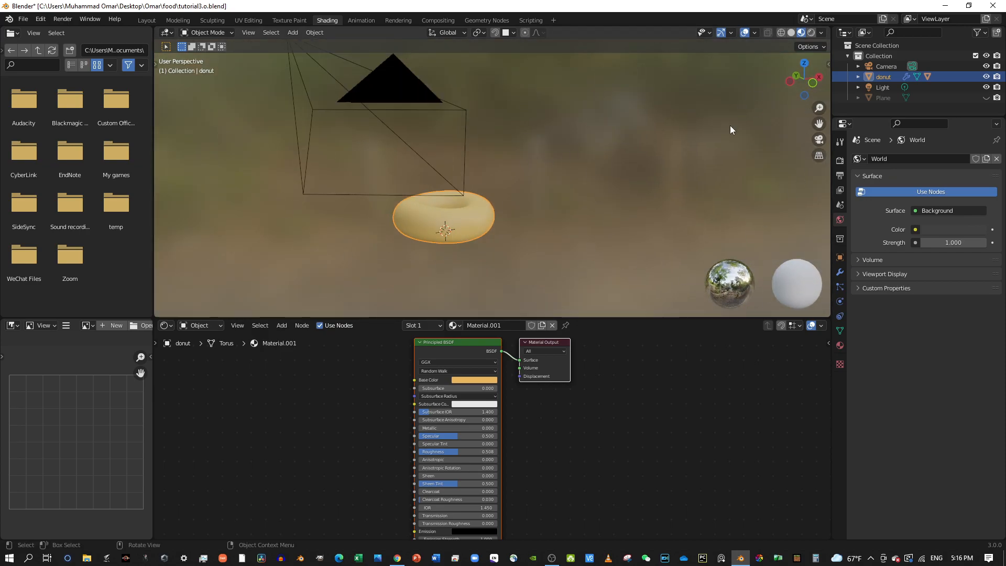
{"action": "key", "text": "n"}
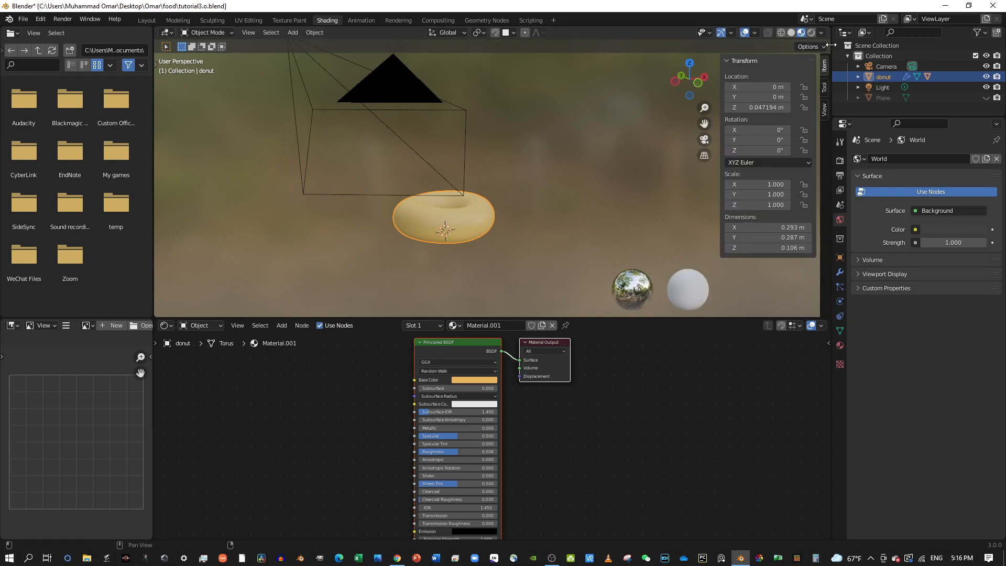
{"action": "left_click", "coordinate": [824, 89]}
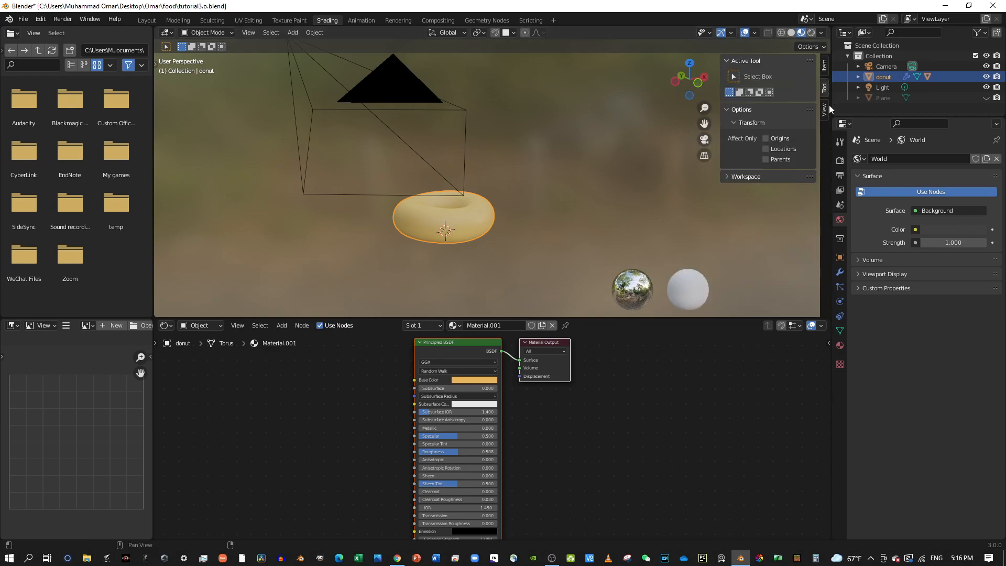
{"action": "left_click", "coordinate": [827, 109]}
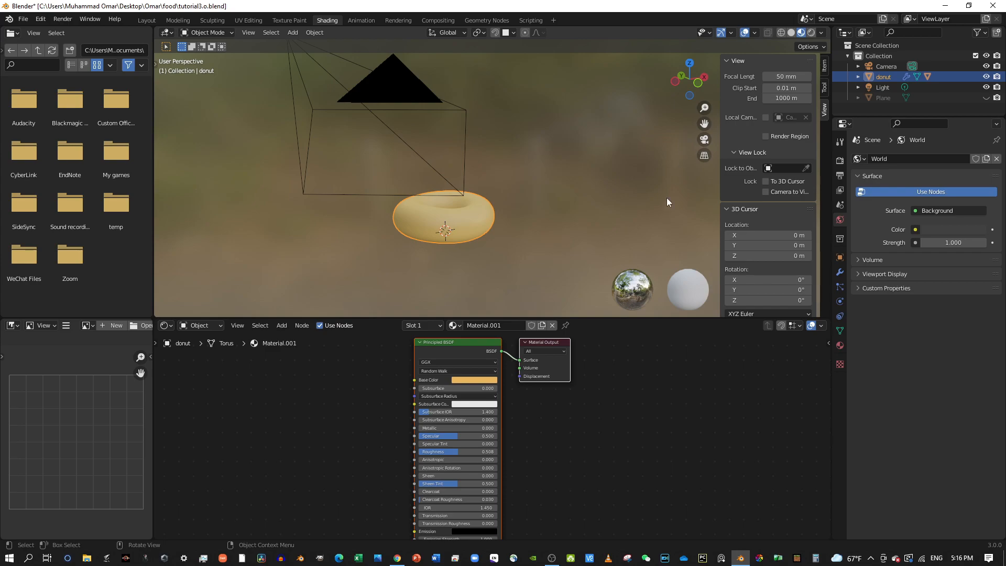
{"action": "key", "text": "n"}
{"action": "left_click", "coordinate": [737, 257]}
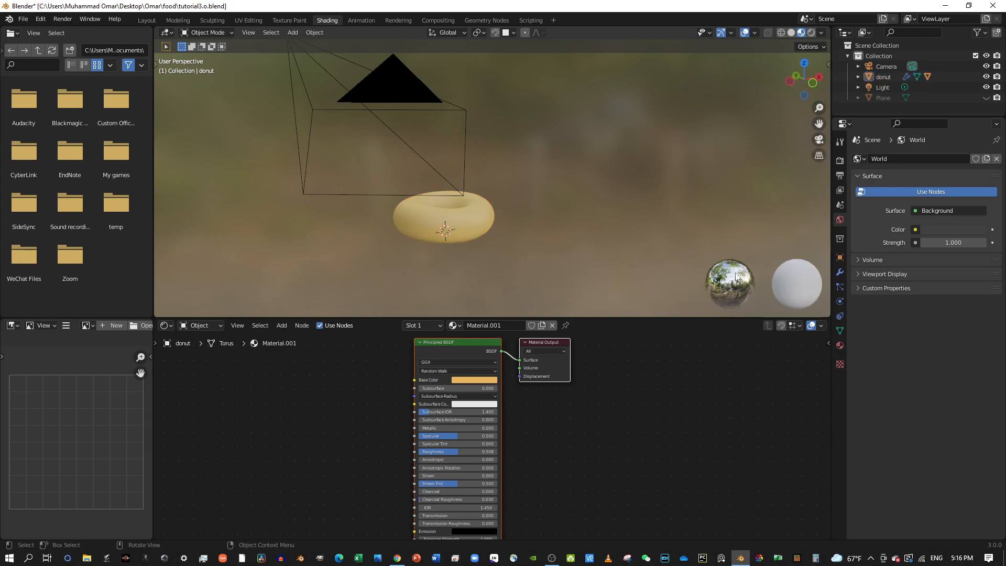
- Try the interior environment for the material preview lighting, and restore the forest environment
{"action": "left_click", "coordinate": [820, 44]}
{"action": "left_click", "coordinate": [817, 44]}
{"action": "left_click", "coordinate": [822, 33]}
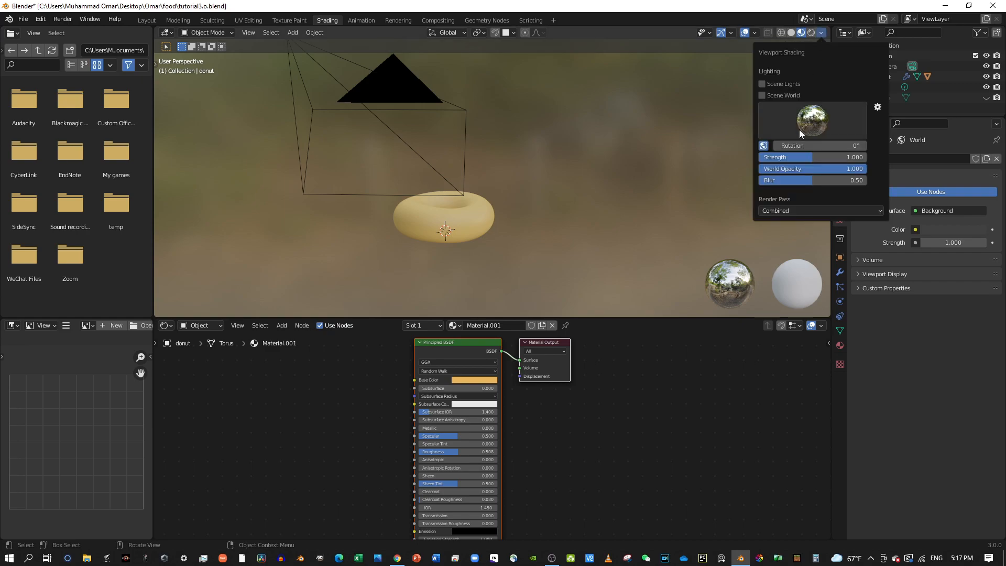
{"action": "left_click", "coordinate": [839, 122]}
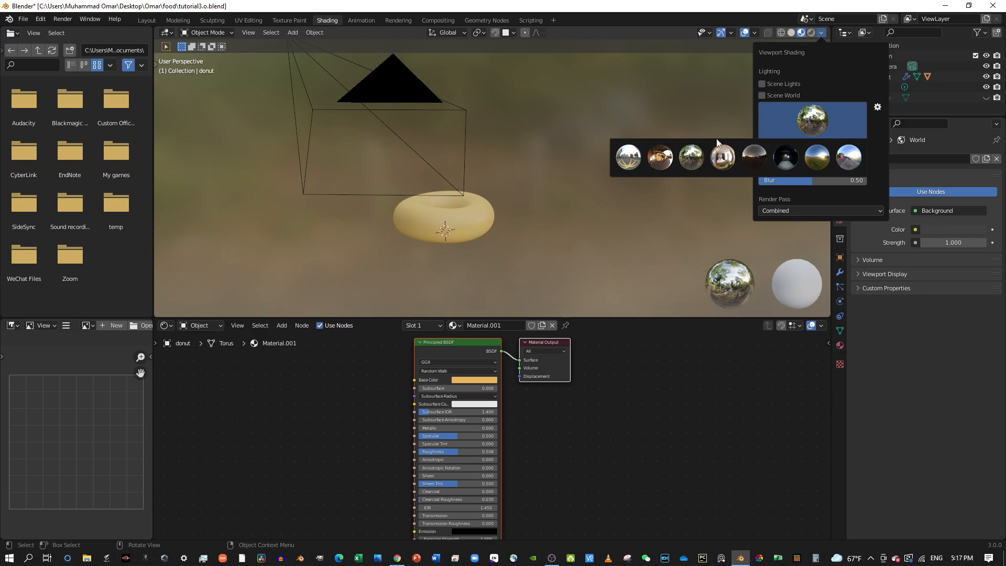
{"action": "left_click", "coordinate": [763, 150]}
{"action": "left_click", "coordinate": [809, 117]}
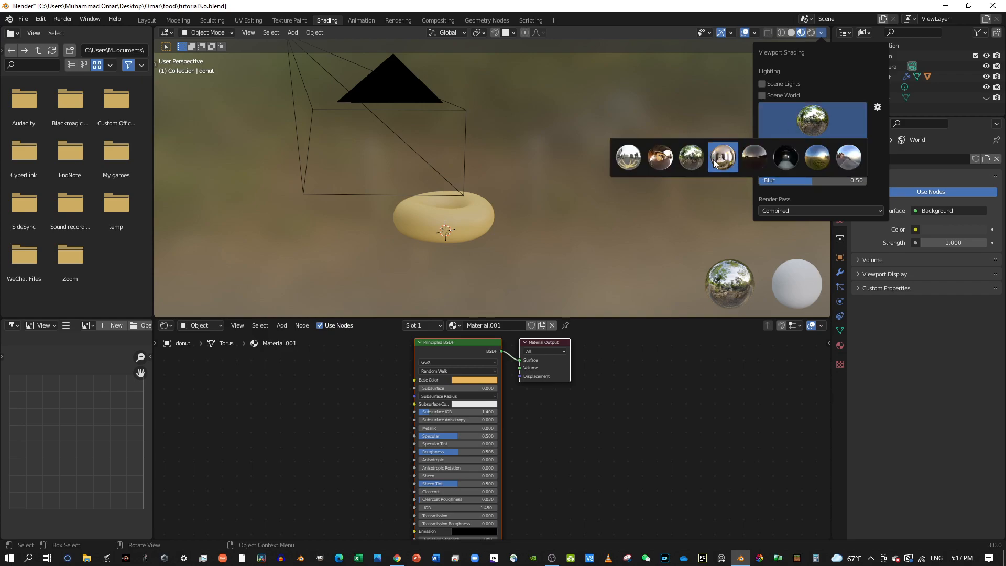
{"action": "left_click", "coordinate": [719, 155]}
{"action": "left_click", "coordinate": [812, 119]}
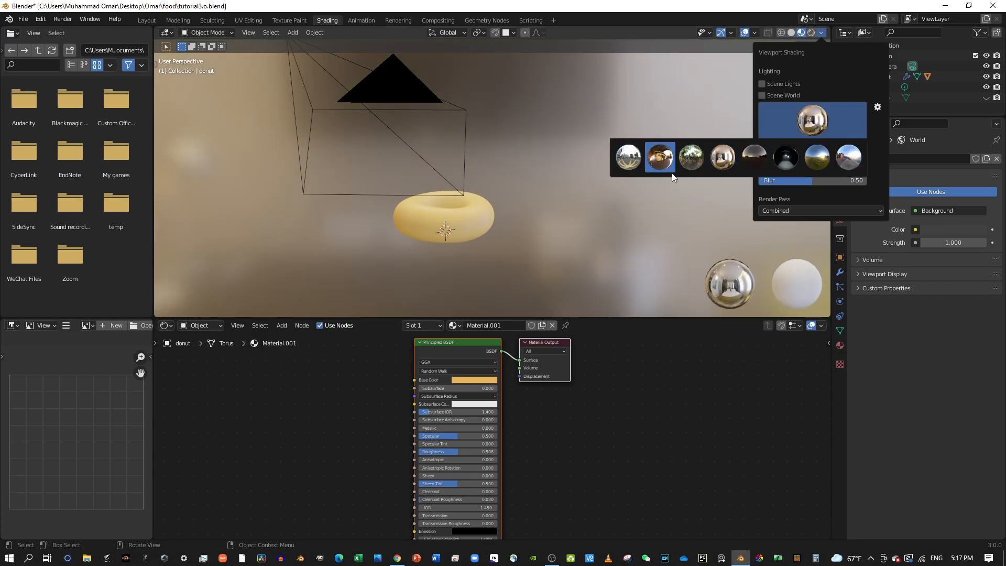
{"action": "left_click", "coordinate": [700, 169]}
{"action": "left_click", "coordinate": [719, 138]}
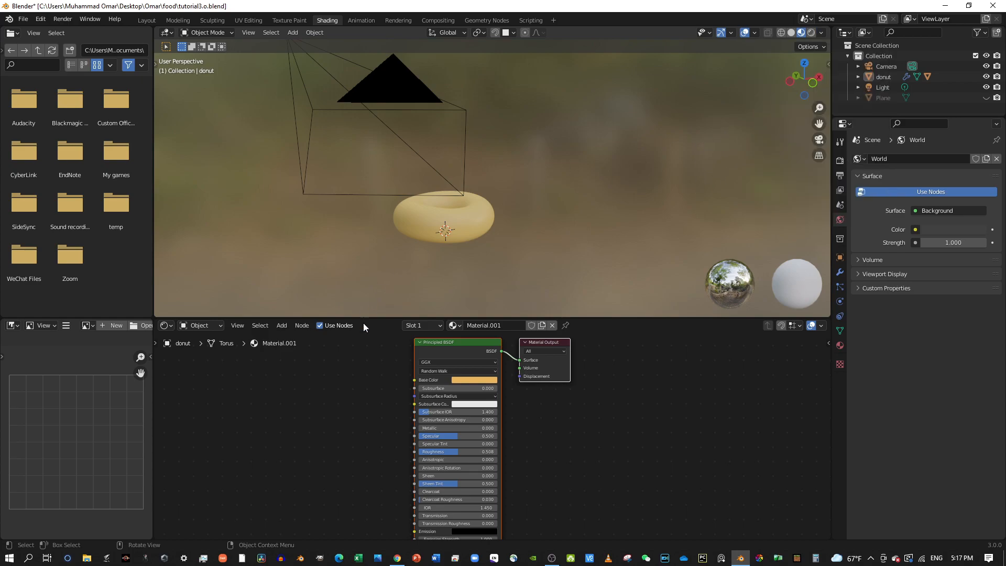
- Reselect the donut and show its material settings alongside its shader nodes
{"action": "scroll", "coordinate": [484, 391], "scroll_direction": "down", "scroll_amount": 3}
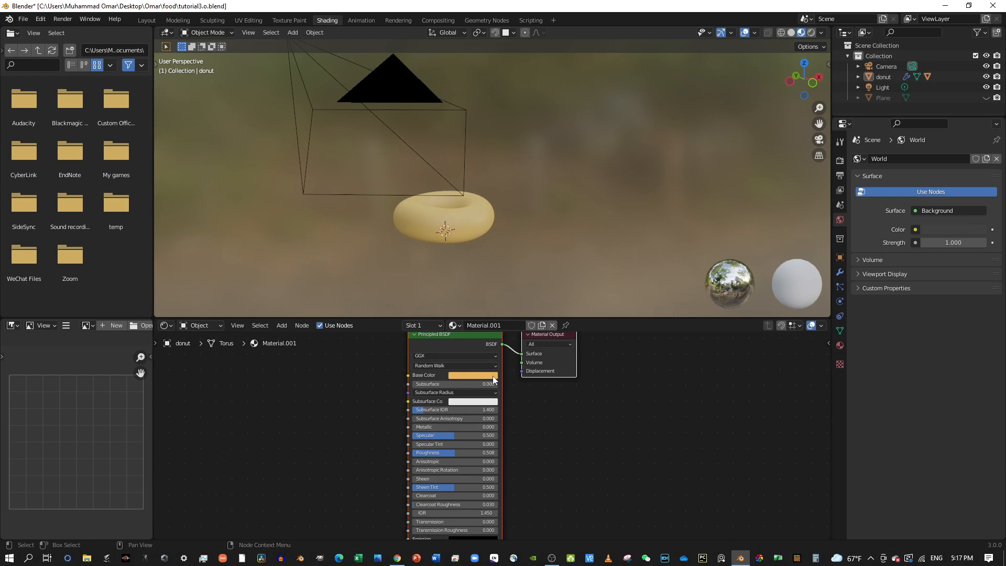
{"action": "left_click", "coordinate": [839, 345]}
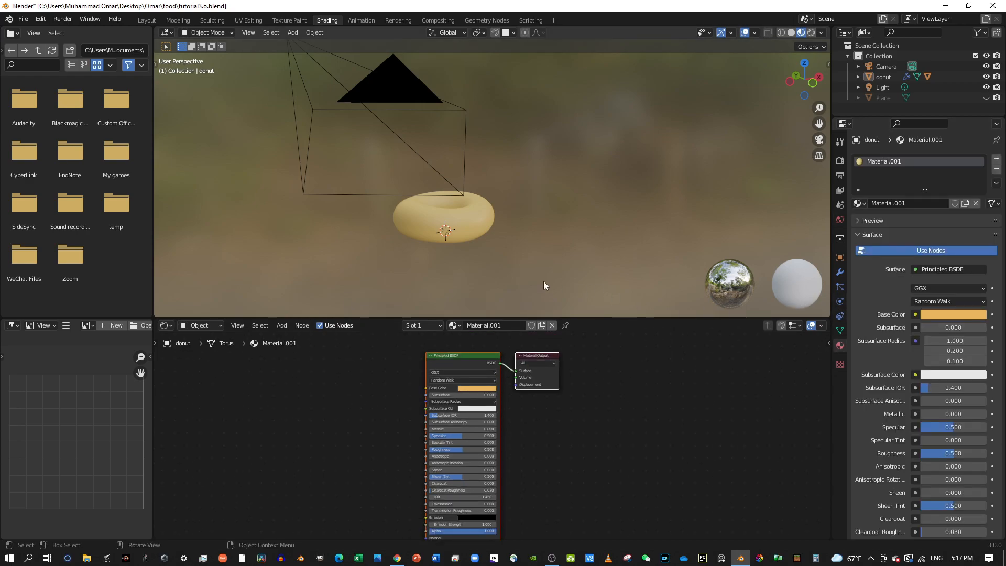
{"action": "left_click", "coordinate": [451, 225]}
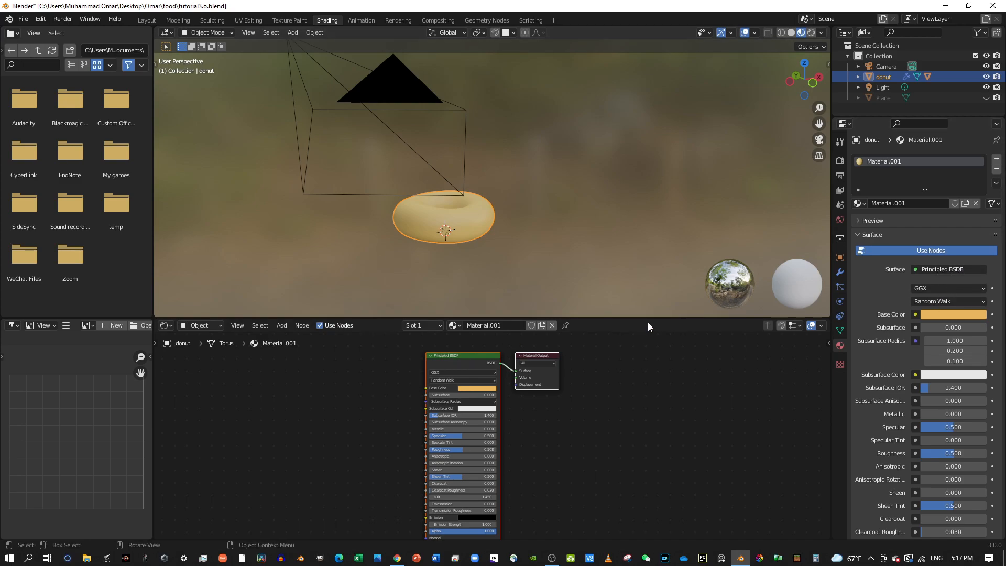
{"action": "scroll", "coordinate": [508, 399], "scroll_direction": "up", "scroll_amount": 1}
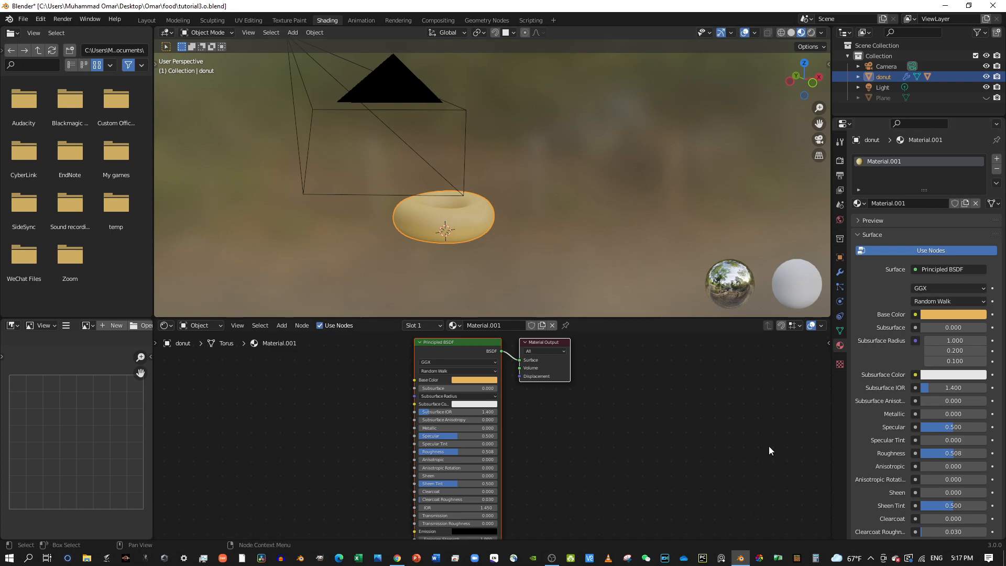
- Try a red base color on the donut's material and undo the color change
{"action": "left_click", "coordinate": [946, 312]}
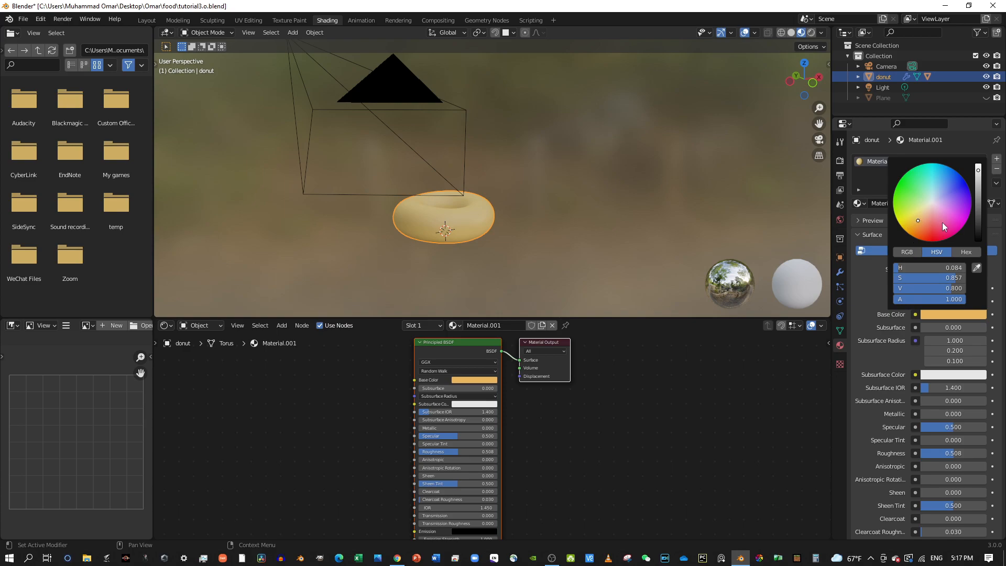
{"action": "key", "text": "ctrl+z"}
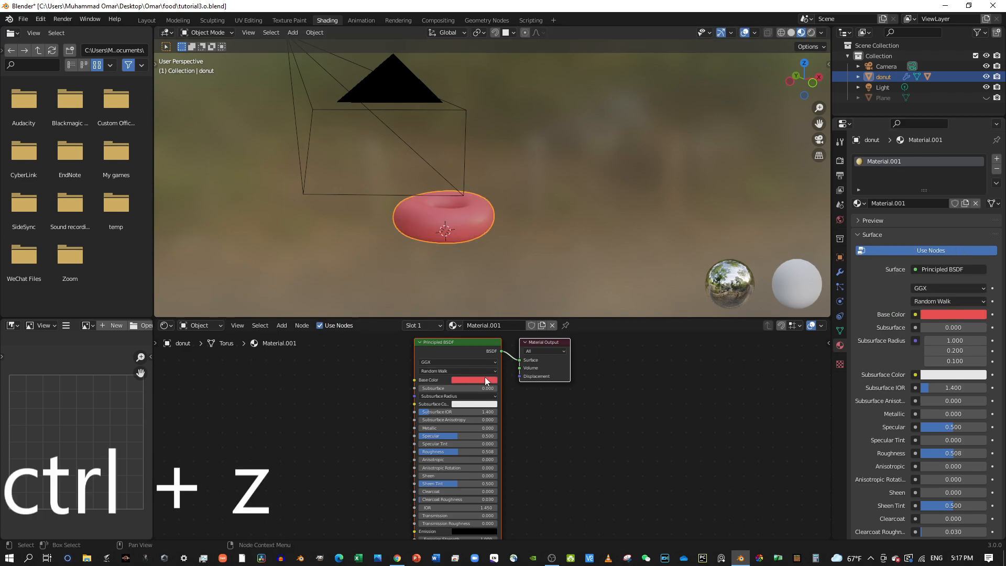
{"action": "key", "text": "ctrl+shift+z"}
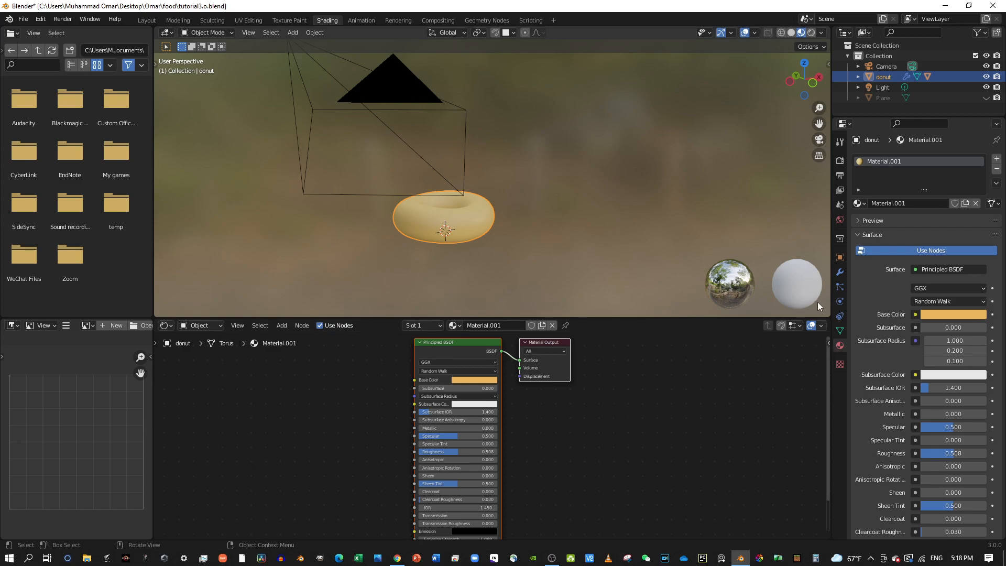
- View the donut's modifier settings and return to its material settings
{"action": "left_click", "coordinate": [839, 273]}
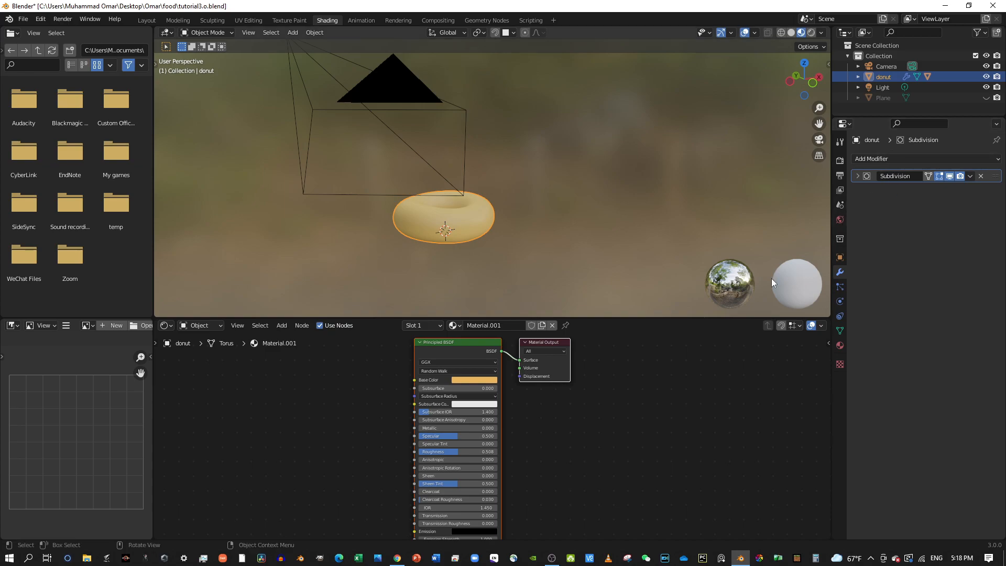
{"action": "left_click", "coordinate": [840, 346]}
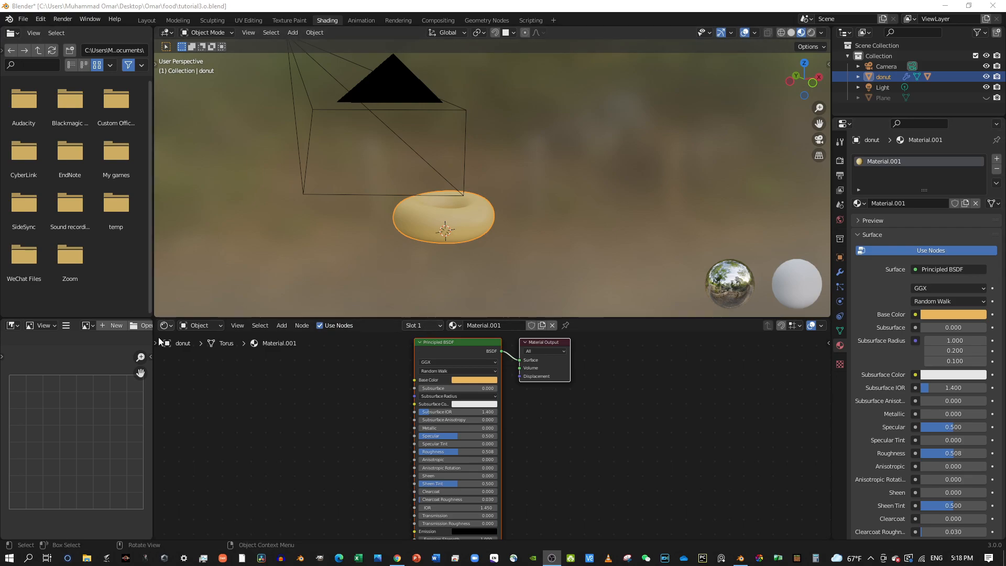
- Close the file browser and image editor areas so the 3D view and shader editor take over their space
{"action": "mouse_move", "coordinate": [152, 99]}
{"action": "left_mouse_down"}
{"action": "mouse_move", "coordinate": [128, 98]}
{"action": "mouse_move", "coordinate": [141, 97]}
{"action": "left_mouse_up"}
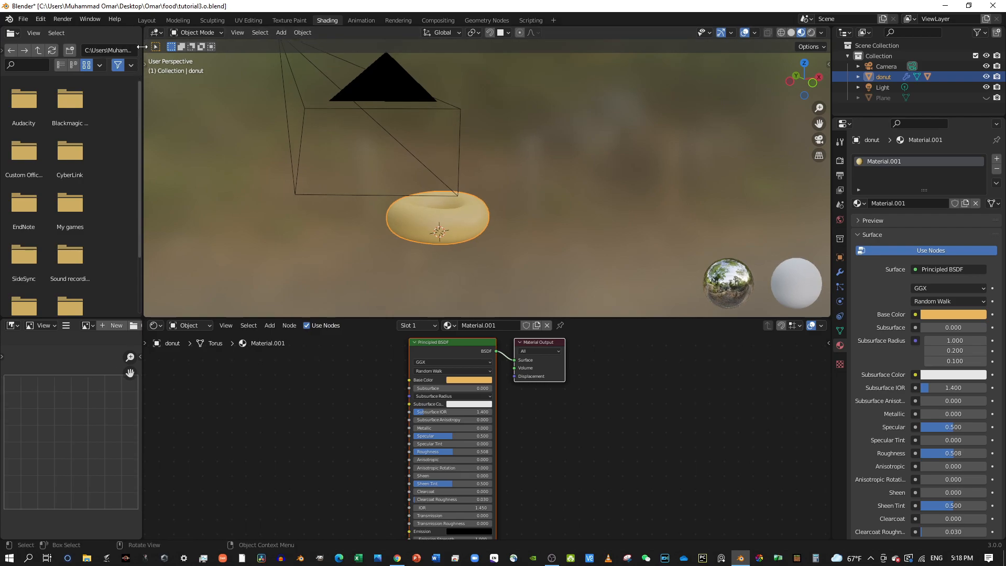
{"action": "left_click_drag", "start_coordinate": [145, 29], "coordinate": [51, 39]}
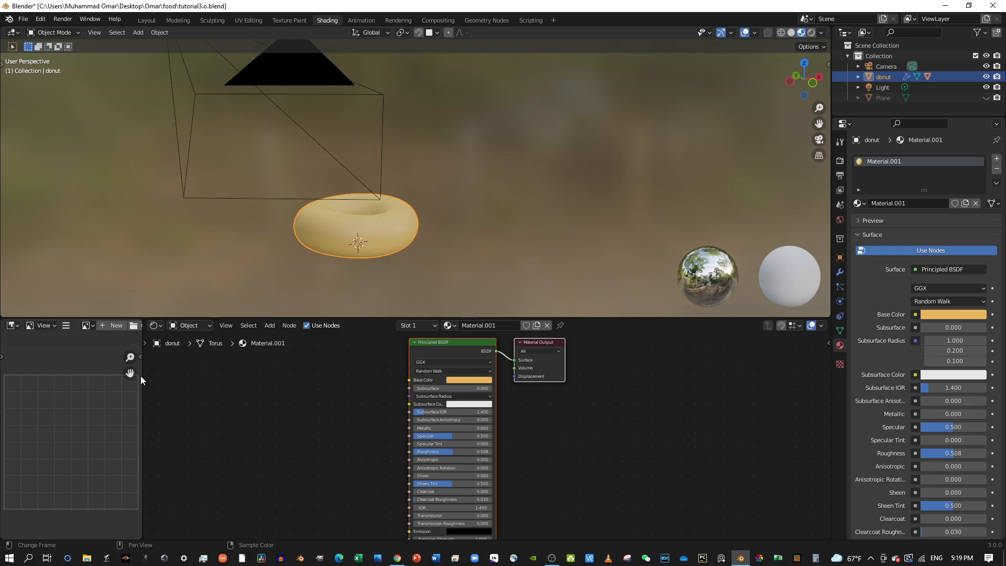
{"action": "right_click", "coordinate": [141, 375]}
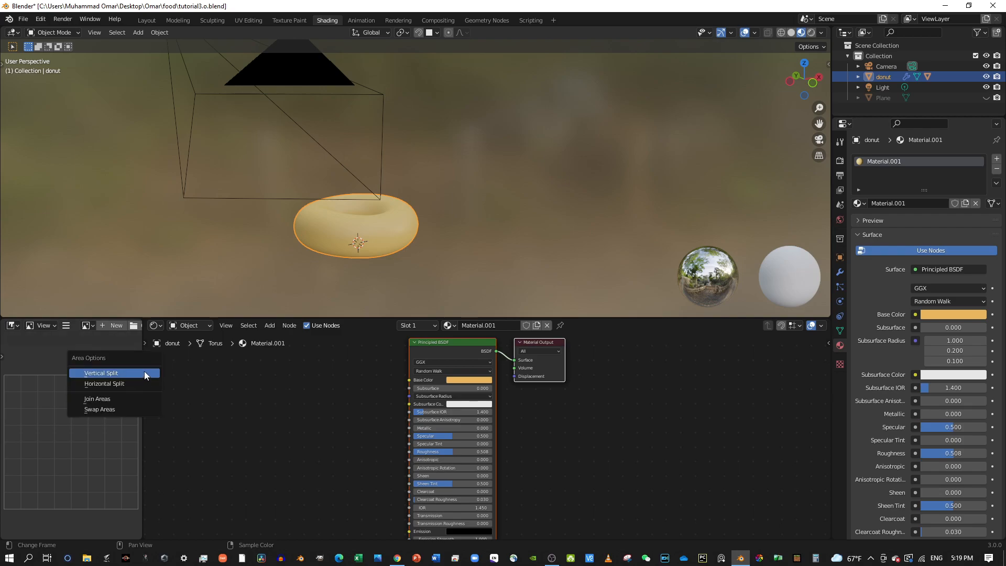
{"action": "left_click", "coordinate": [120, 398]}
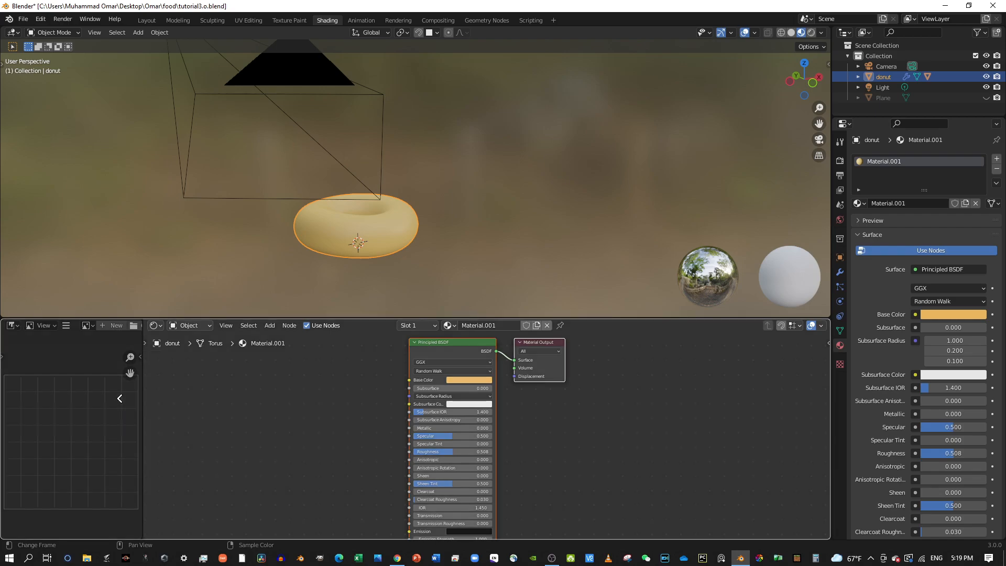
{"action": "left_click", "coordinate": [107, 398]}
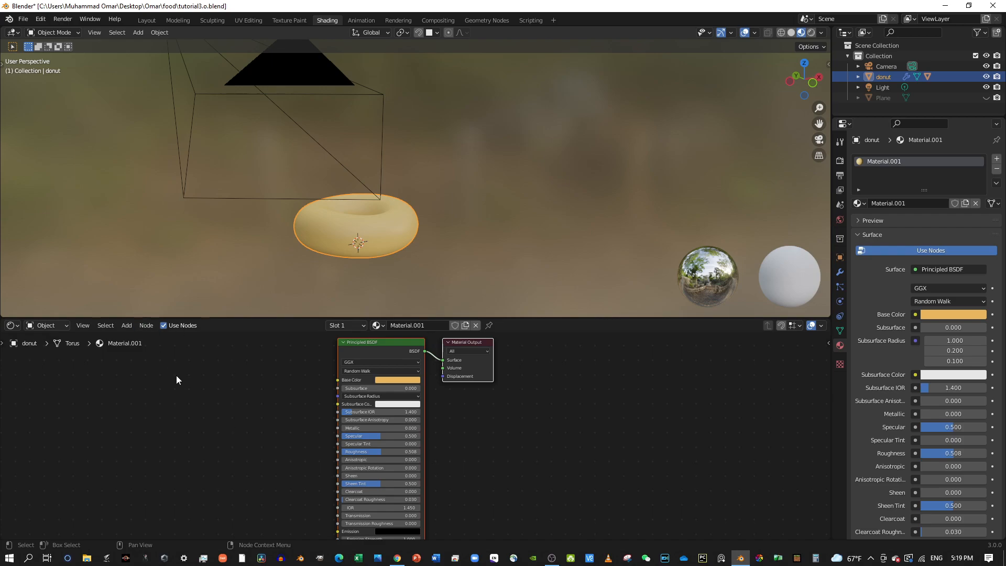
- Add a UV Map node to the donut's material, try linking it to Subsurface Radius on the Principled BSDF, and disconnect it
{"action": "key", "text": "shift+a"}
{"action": "left_click", "coordinate": [124, 323]}
{"action": "key", "text": "shift+a"}
{"action": "mouse_move", "coordinate": [190, 434]}
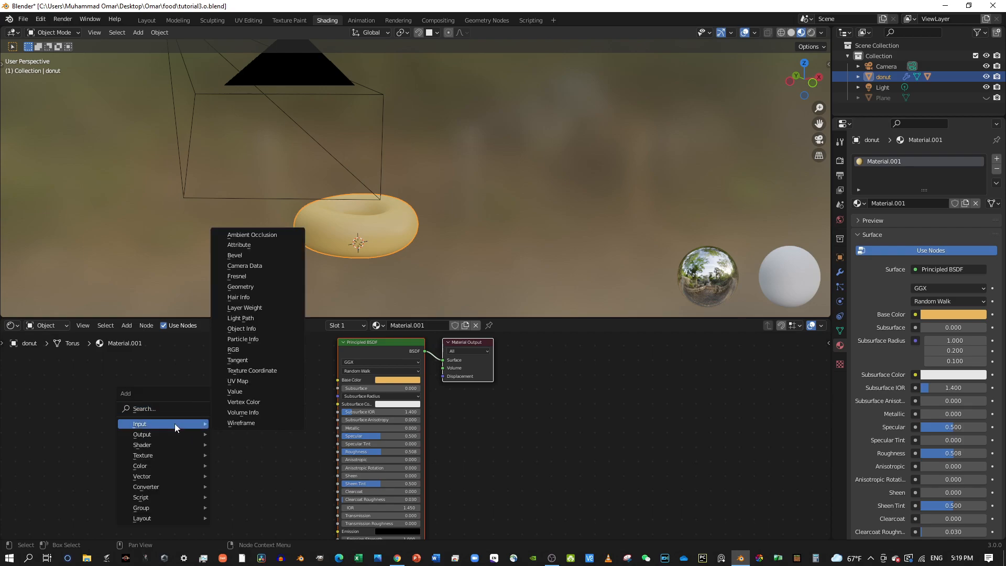
{"action": "mouse_move", "coordinate": [166, 466]}
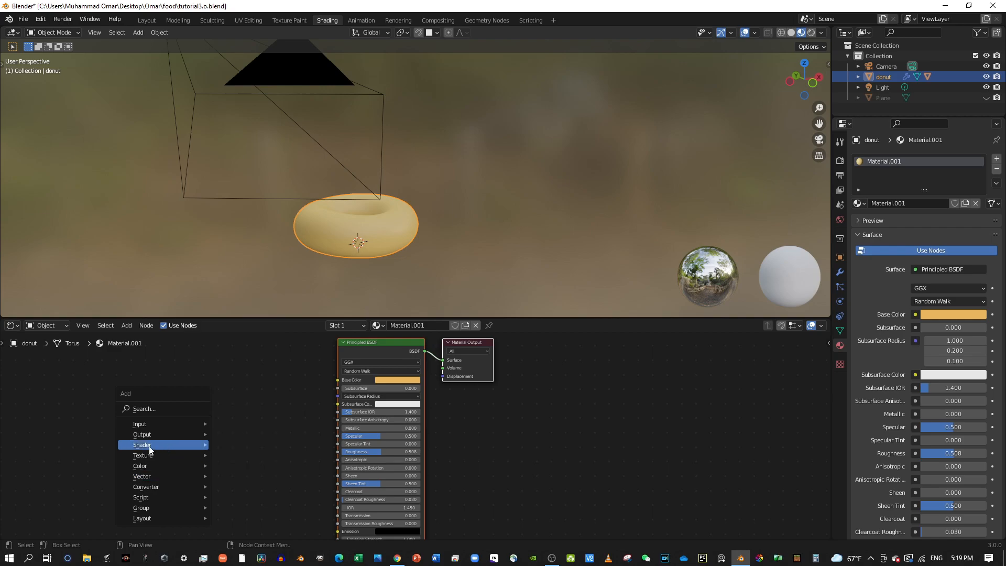
{"action": "mouse_move", "coordinate": [154, 499]}
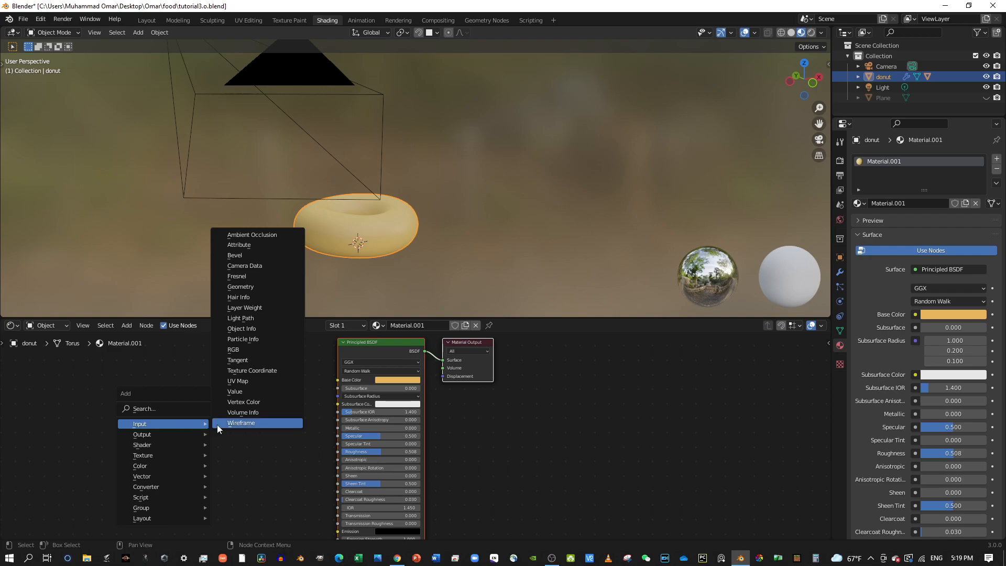
{"action": "left_click", "coordinate": [258, 381]}
{"action": "left_click", "coordinate": [279, 392]}
{"action": "left_click_drag", "start_coordinate": [279, 389], "coordinate": [338, 394]}
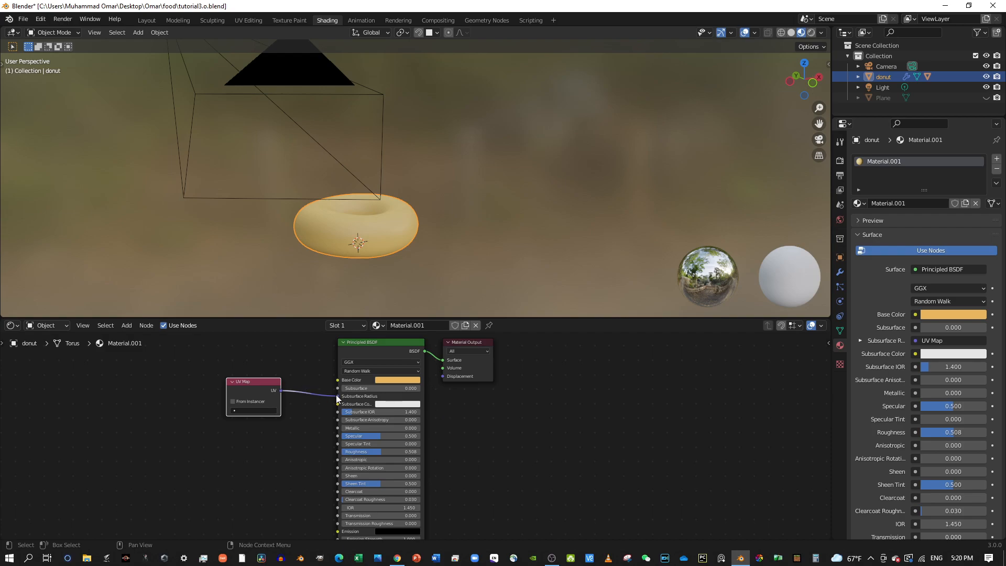
{"action": "left_click_drag", "start_coordinate": [335, 394], "coordinate": [272, 392]}
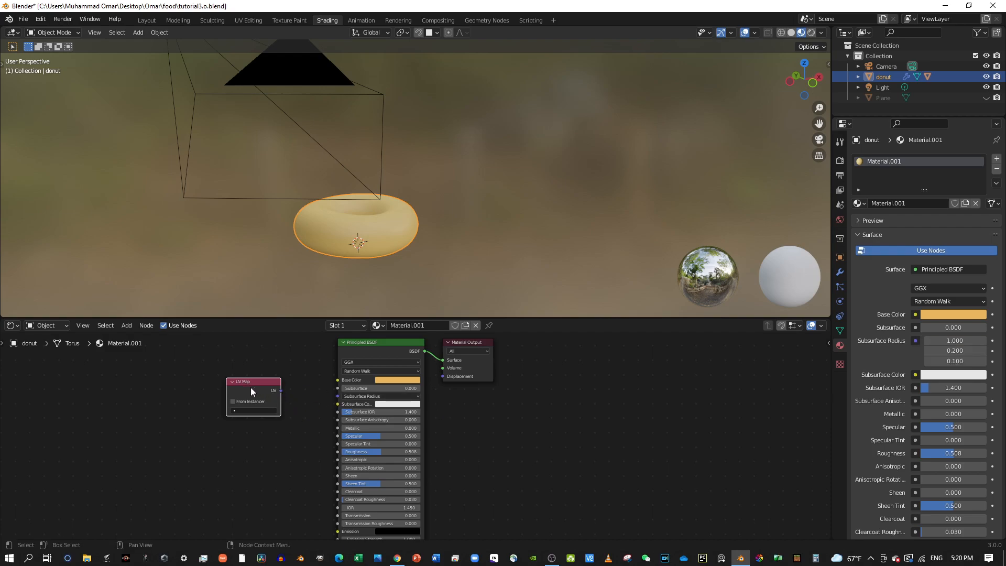
- Add a Hue Saturation Value node beside the Principled BSDF and connect its Color output to Base Color
{"action": "key", "text": "shift+a"}
{"action": "mouse_move", "coordinate": [246, 414]}
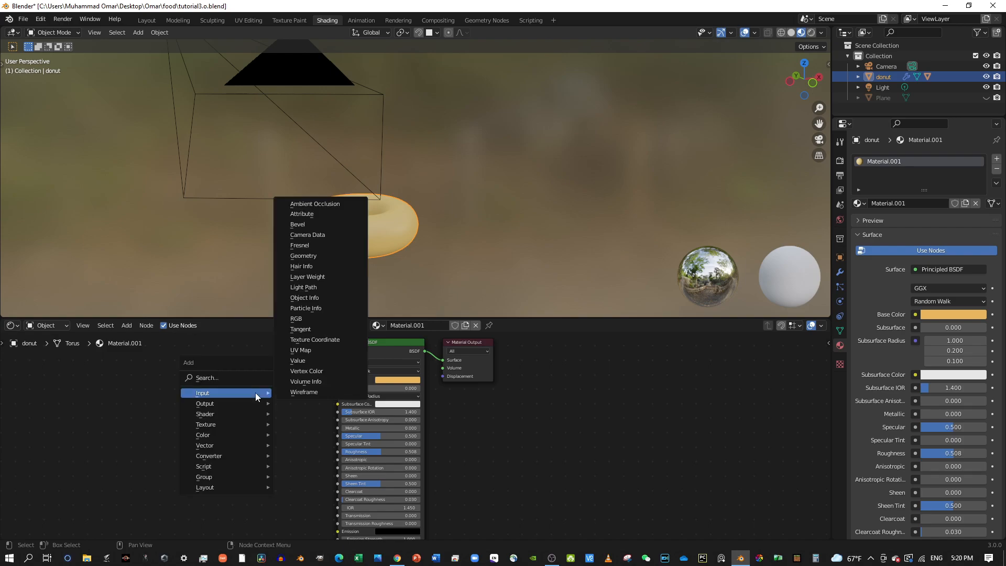
{"action": "mouse_move", "coordinate": [237, 435]}
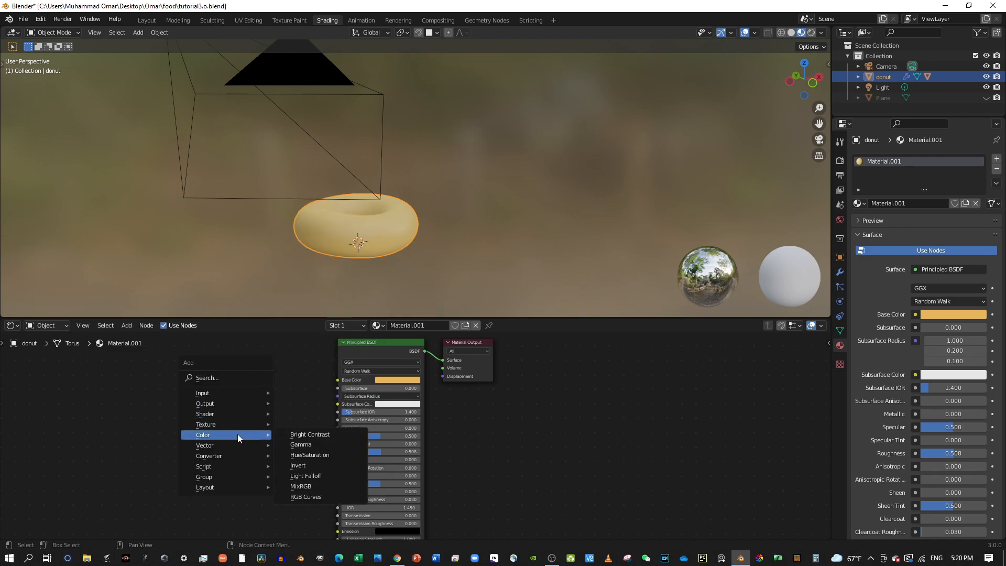
{"action": "left_click", "coordinate": [303, 455]}
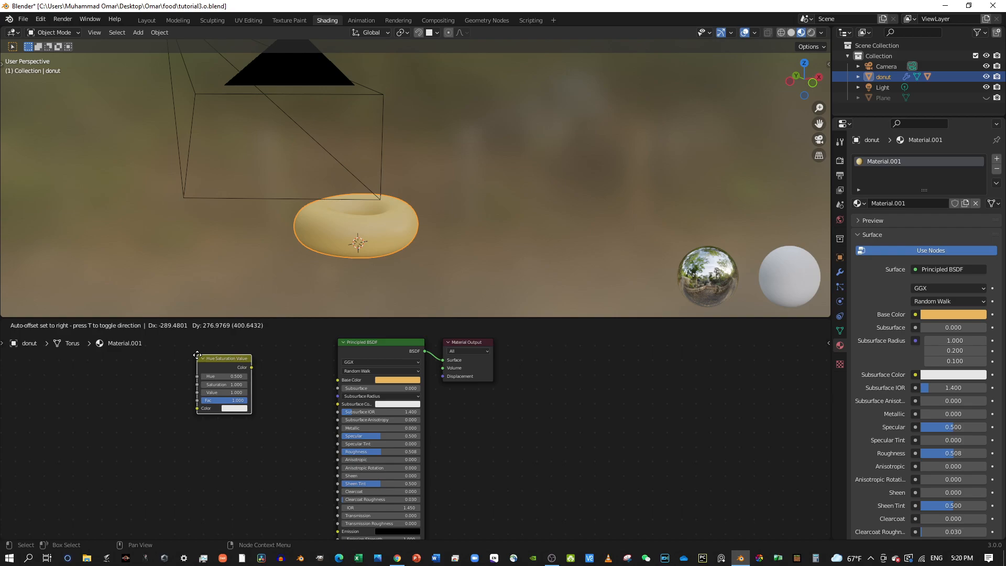
{"action": "left_click", "coordinate": [210, 370]}
{"action": "left_click_drag", "start_coordinate": [263, 382], "coordinate": [337, 380]}
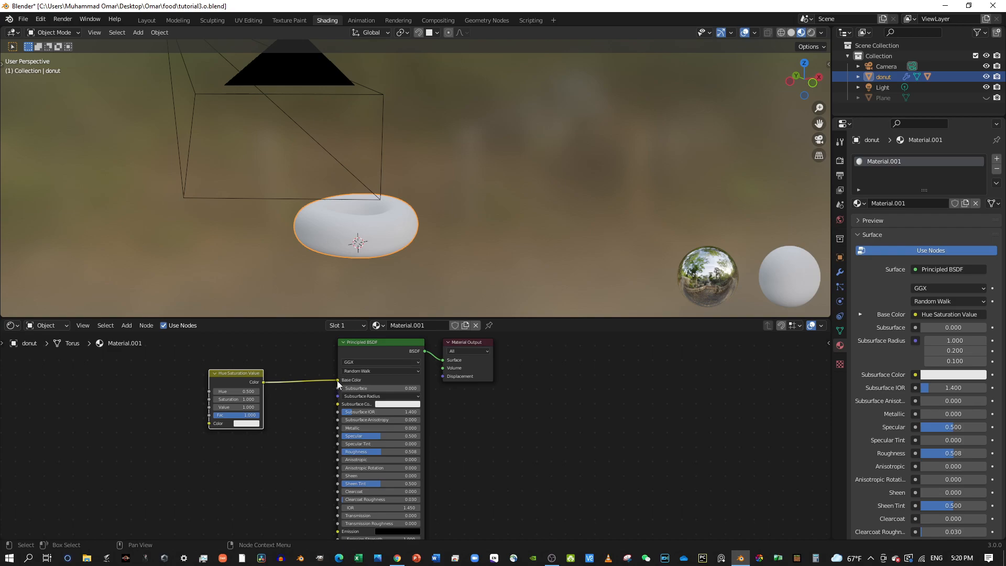
- Cut the link between the Hue Saturation Value node and Base Color, and delete the Hue Saturation Value node
{"action": "left_click_drag", "start_coordinate": [338, 379], "coordinate": [316, 381]}
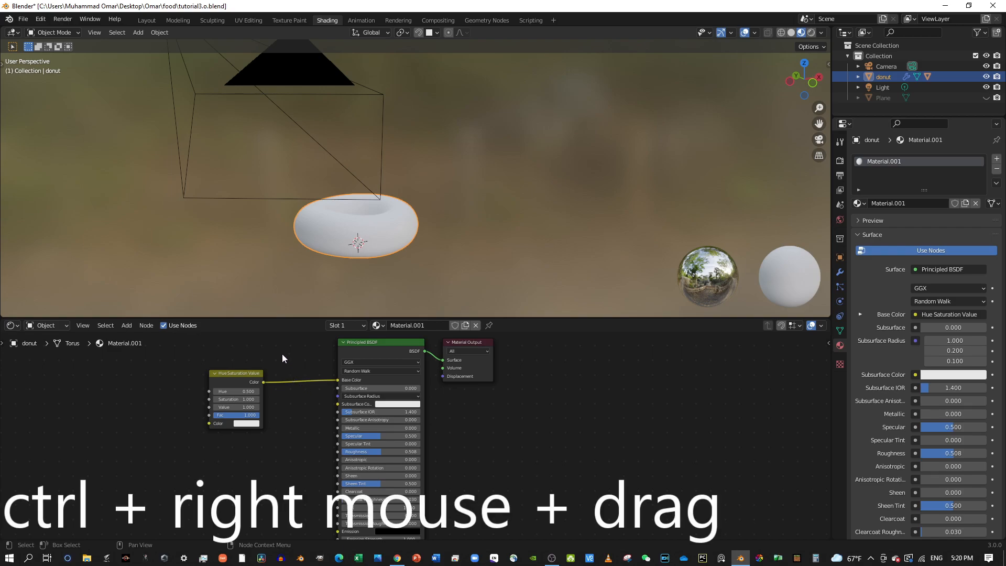
{"action": "right_click_drag", "start_coordinate": [291, 376], "coordinate": [288, 441], "text": "ctrl"}
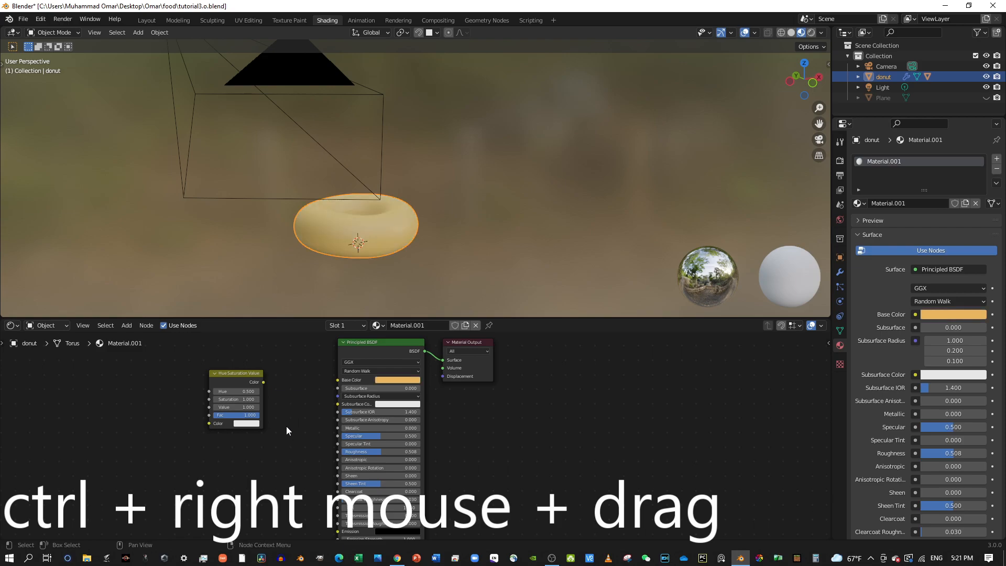
{"action": "left_click", "coordinate": [337, 380]}
{"action": "left_click", "coordinate": [263, 383]}
{"action": "left_click_drag", "start_coordinate": [262, 382], "coordinate": [420, 369]}
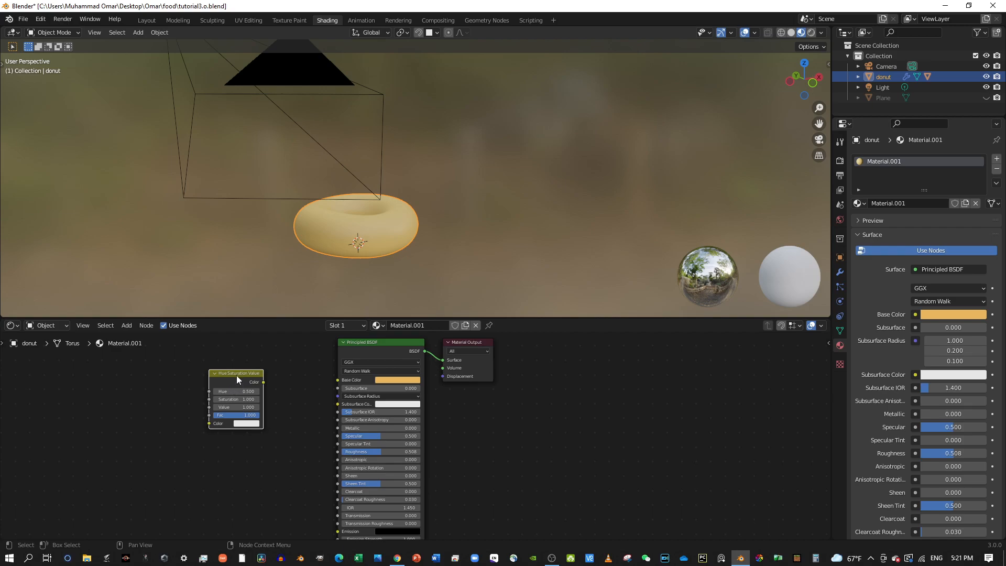
{"action": "key", "text": "x"}
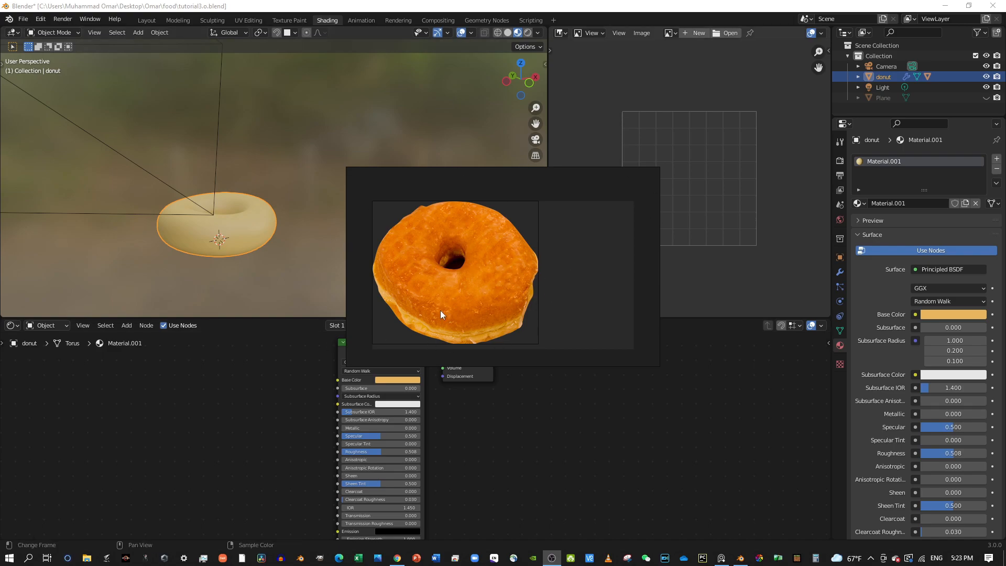
- Examine the donut reference image's color and surface up close, and close the reference viewer without saving its scene
{"action": "left_click", "coordinate": [538, 344]}
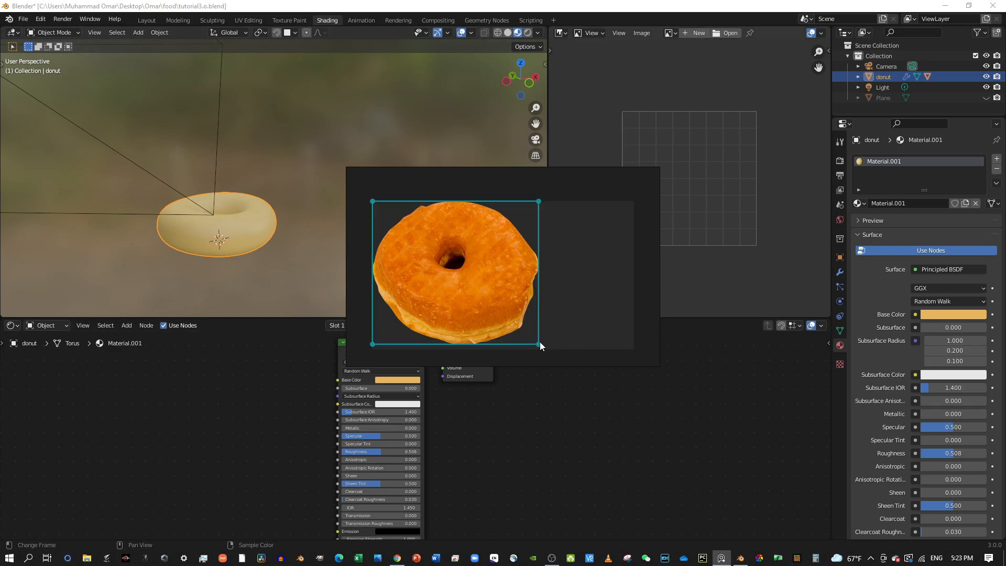
{"action": "left_click_drag", "start_coordinate": [540, 343], "coordinate": [621, 303]}
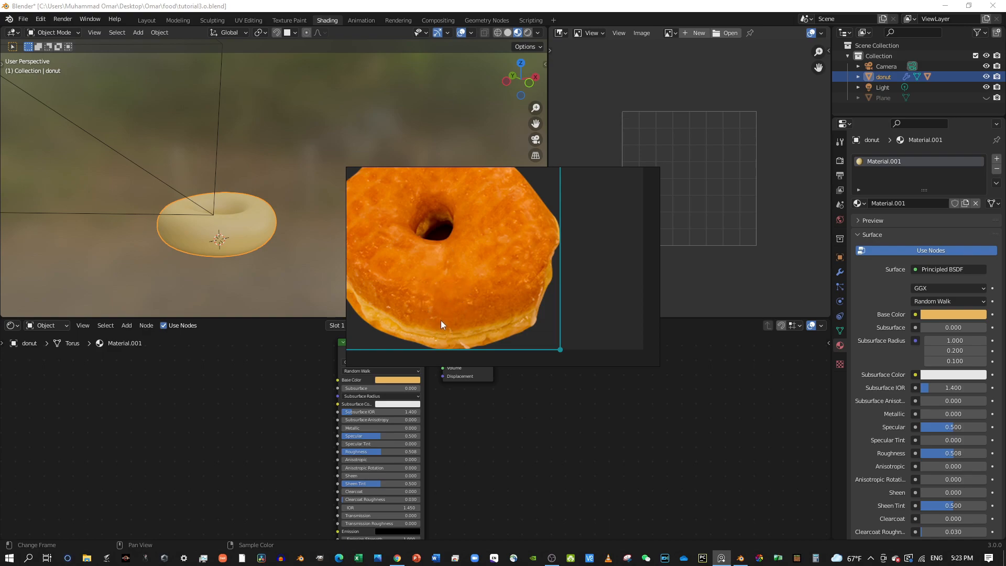
{"action": "scroll", "coordinate": [586, 260], "scroll_direction": "down", "scroll_amount": 4}
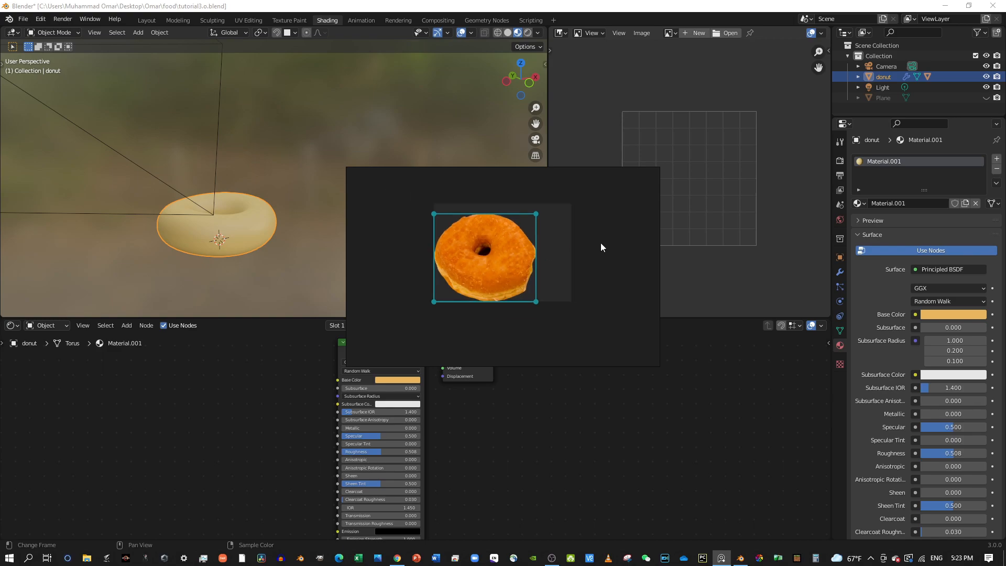
{"action": "scroll", "coordinate": [559, 339], "scroll_direction": "up", "scroll_amount": 2}
{"action": "scroll", "coordinate": [539, 321], "scroll_direction": "down", "scroll_amount": 2}
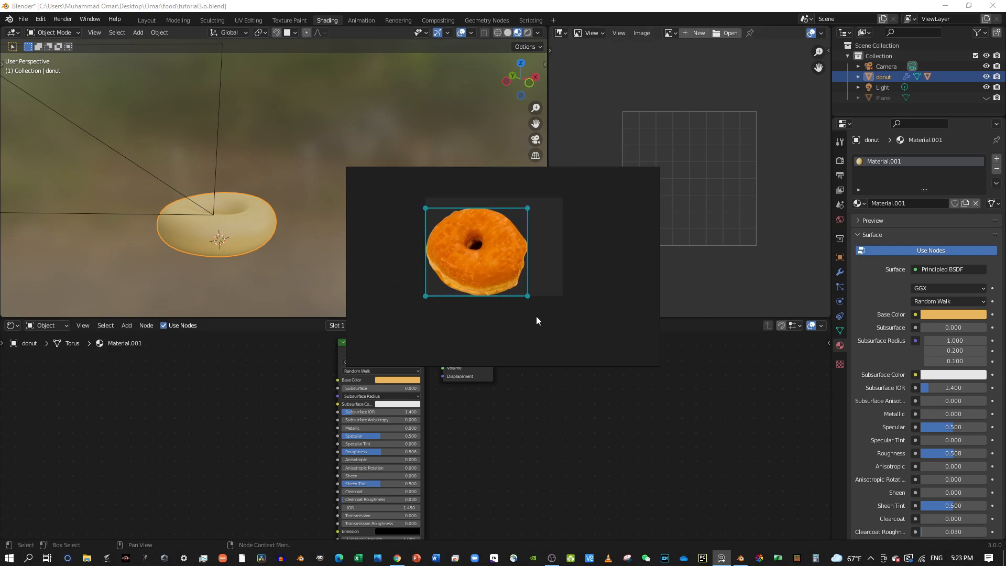
{"action": "scroll", "coordinate": [519, 263], "scroll_direction": "up", "scroll_amount": 2}
{"action": "scroll", "coordinate": [518, 262], "scroll_direction": "down", "scroll_amount": 1}
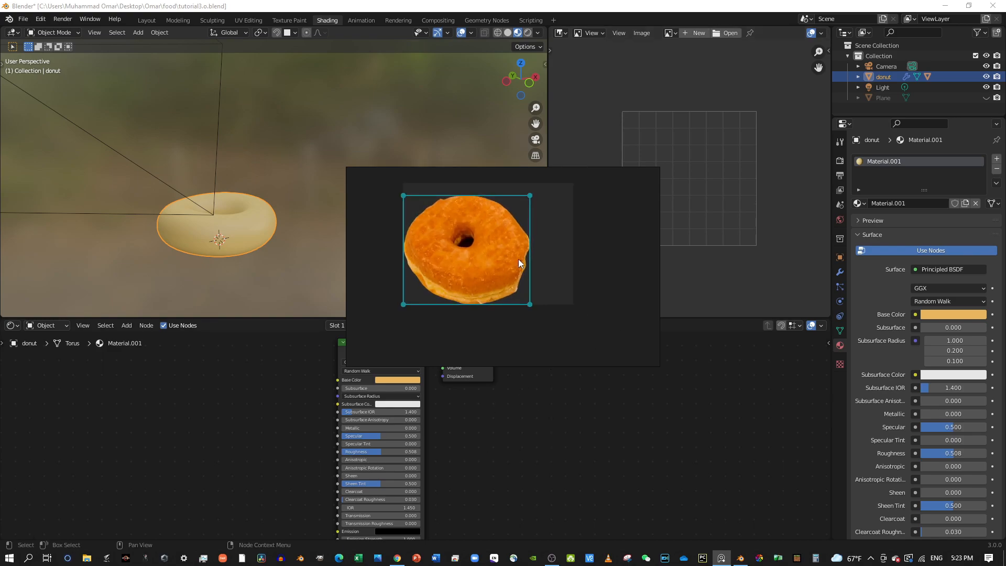
{"action": "scroll", "coordinate": [541, 260], "scroll_direction": "up", "scroll_amount": 1}
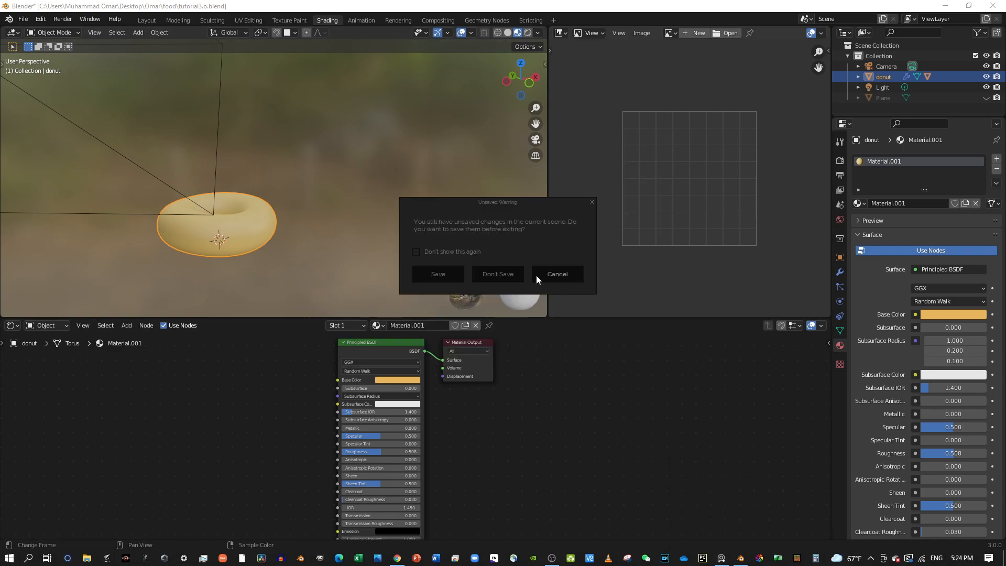
{"action": "left_click", "coordinate": [505, 277]}
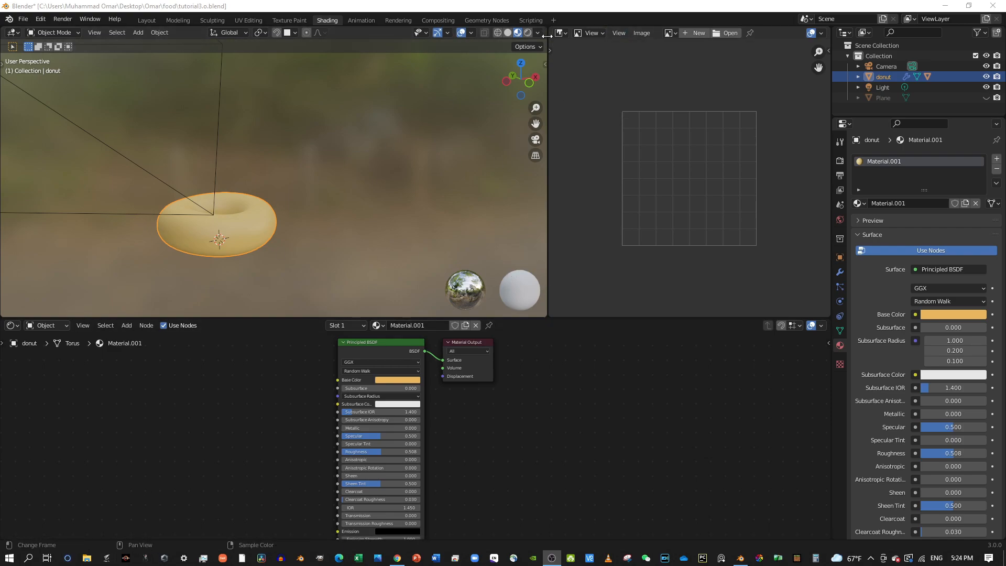
- Close the image editor area beside the 3D view so the viewport spans the full width again
{"action": "left_click_drag", "start_coordinate": [546, 28], "coordinate": [562, 33]}
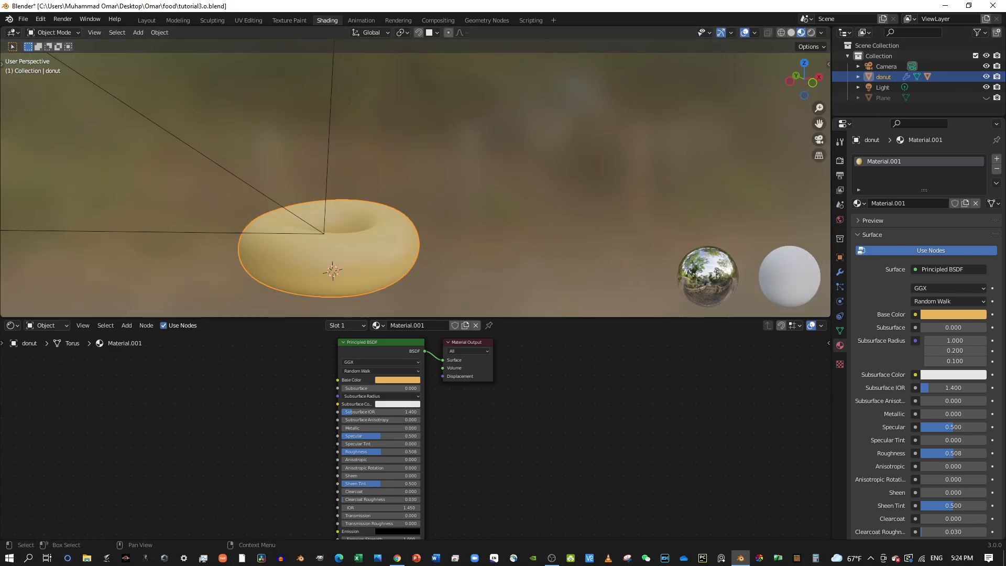
{"action": "left_click", "coordinate": [552, 558]}
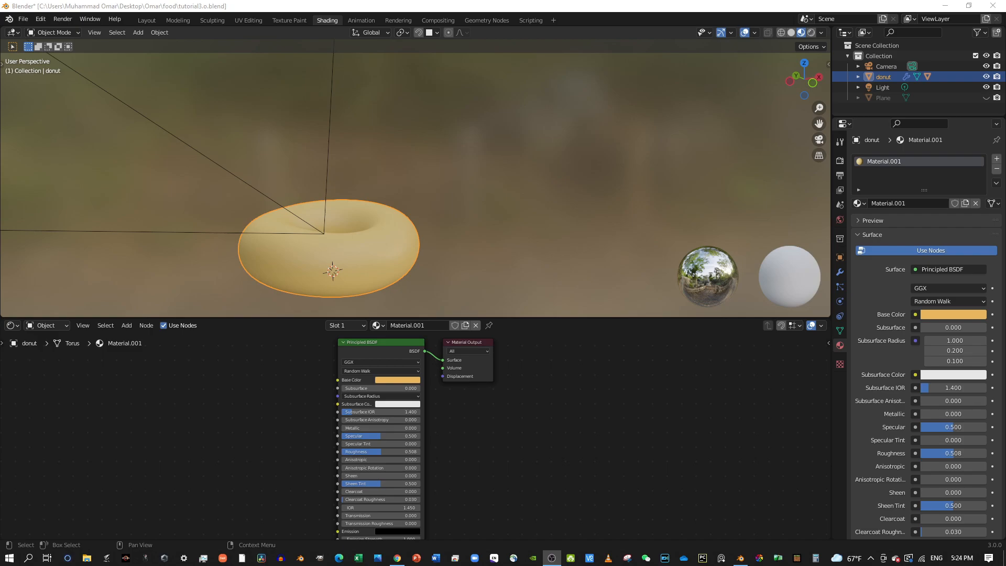
{"action": "left_click", "coordinate": [397, 558]}
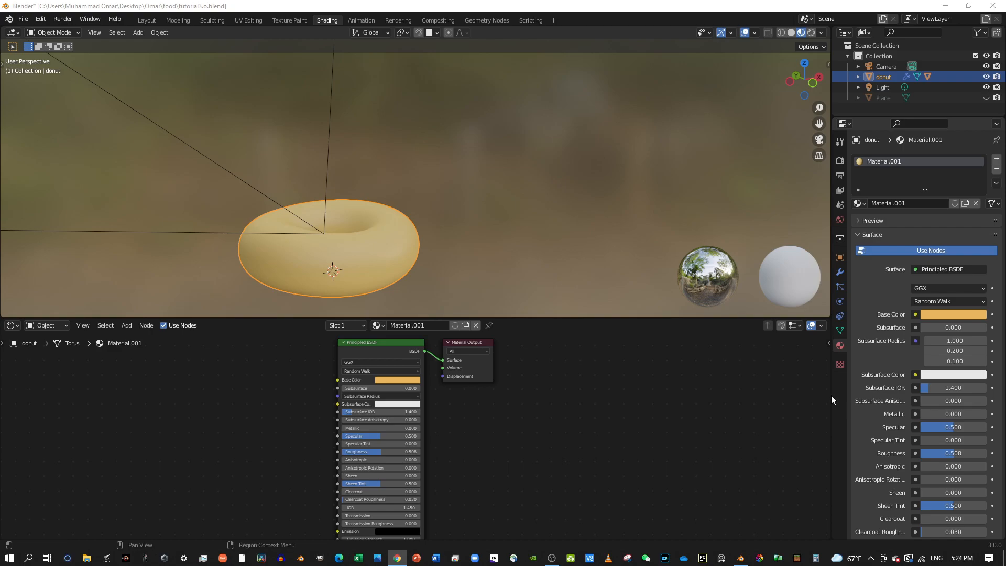
- Add a Noise Texture node in the empty space beside the Principled BSDF's input side
{"action": "left_click", "coordinate": [259, 425]}
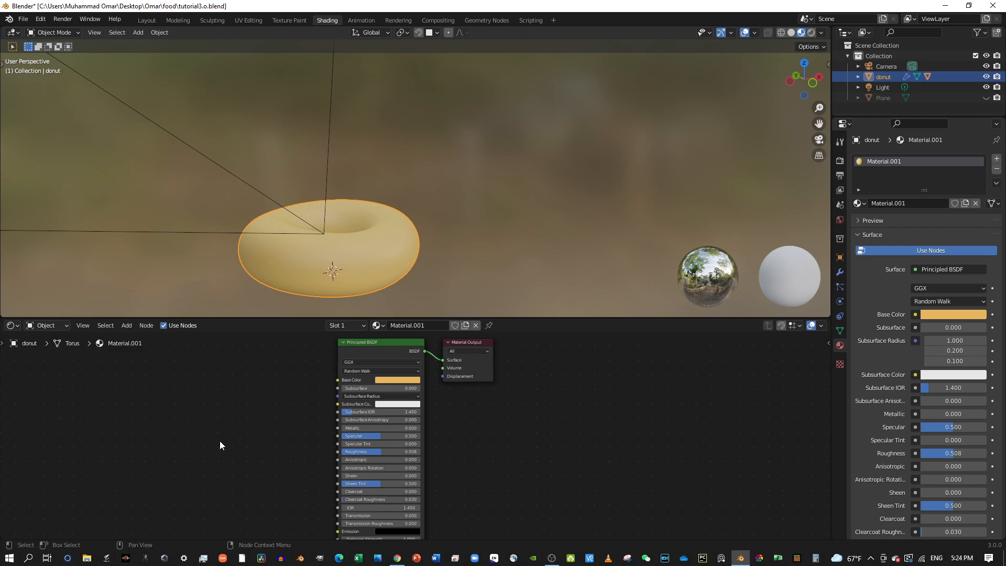
{"action": "key", "text": "shift+a"}
{"action": "mouse_move", "coordinate": [219, 441]}
{"action": "key", "text": "shift+a"}
{"action": "mouse_move", "coordinate": [181, 392]}
{"action": "mouse_move", "coordinate": [159, 404]}
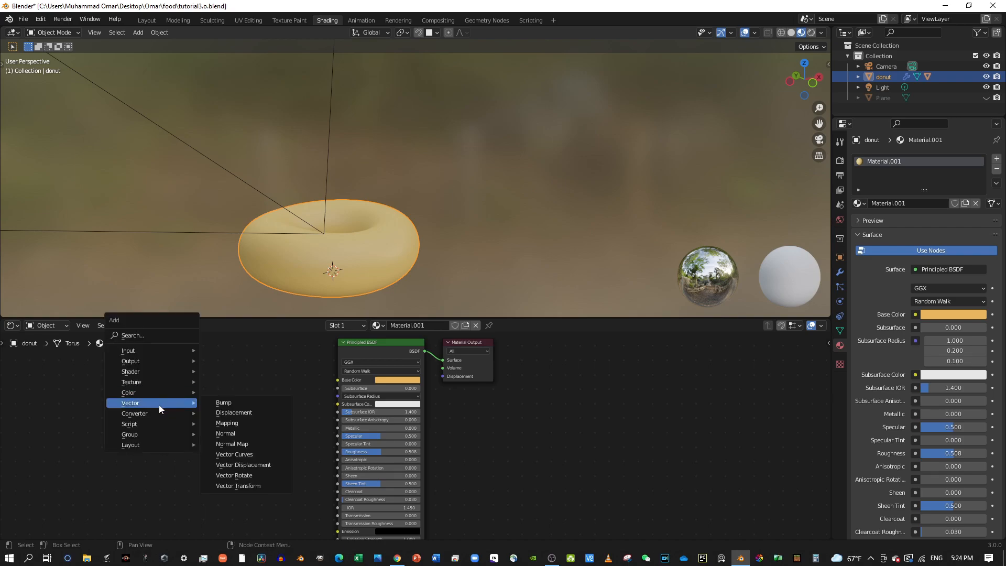
{"action": "left_click", "coordinate": [124, 336]}
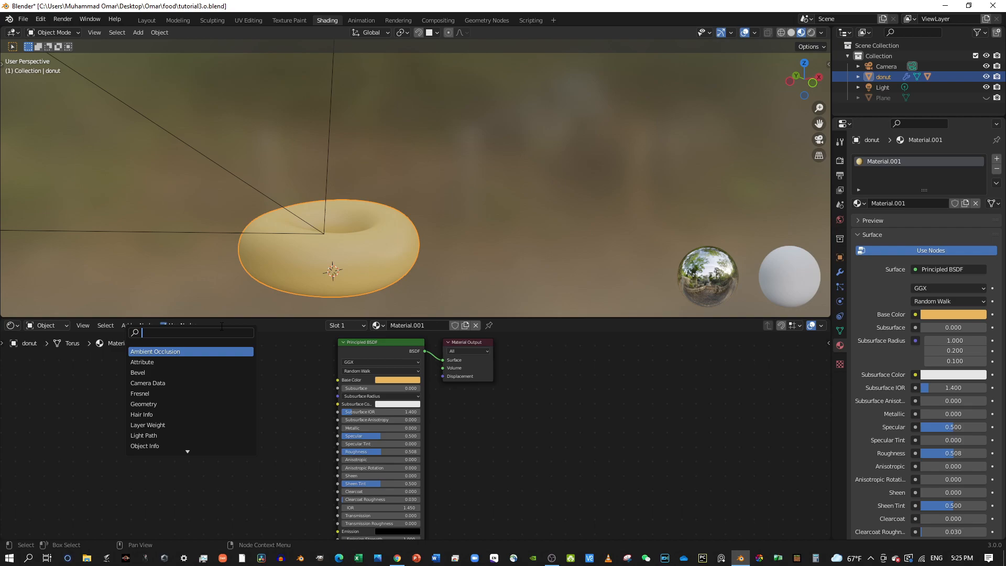
{"action": "type", "text": "noise"}
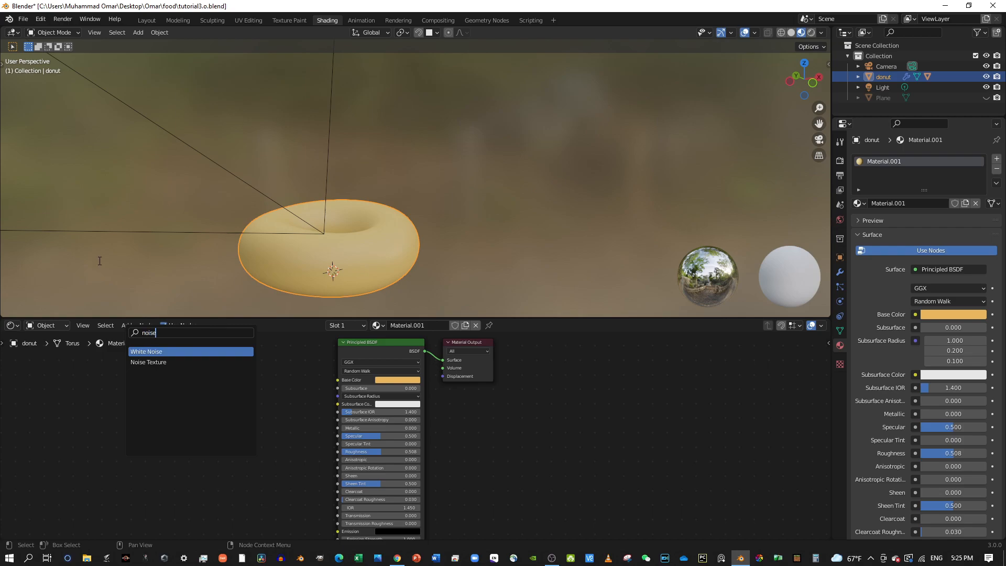
{"action": "left_click", "coordinate": [169, 361]}
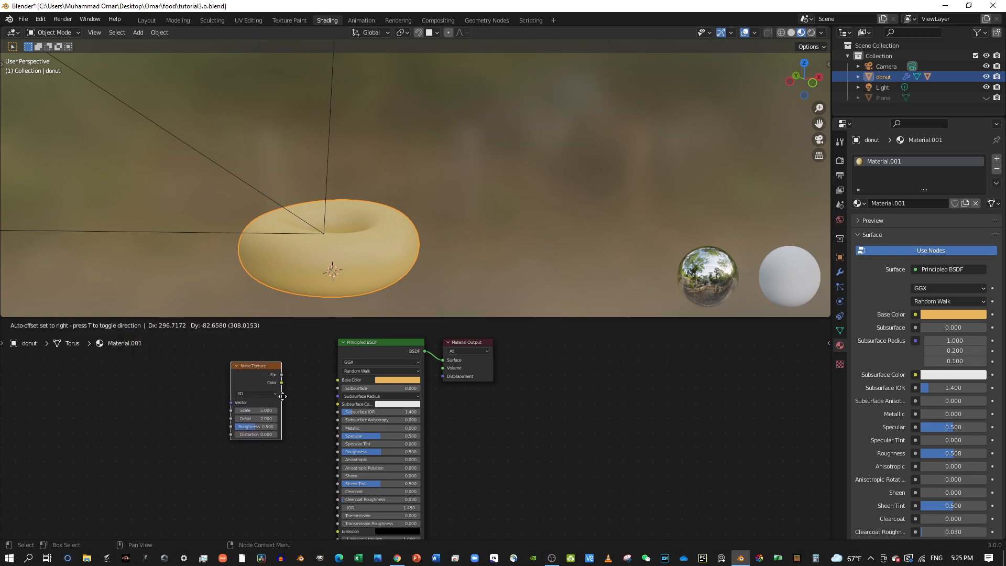
{"action": "left_click", "coordinate": [225, 405]}
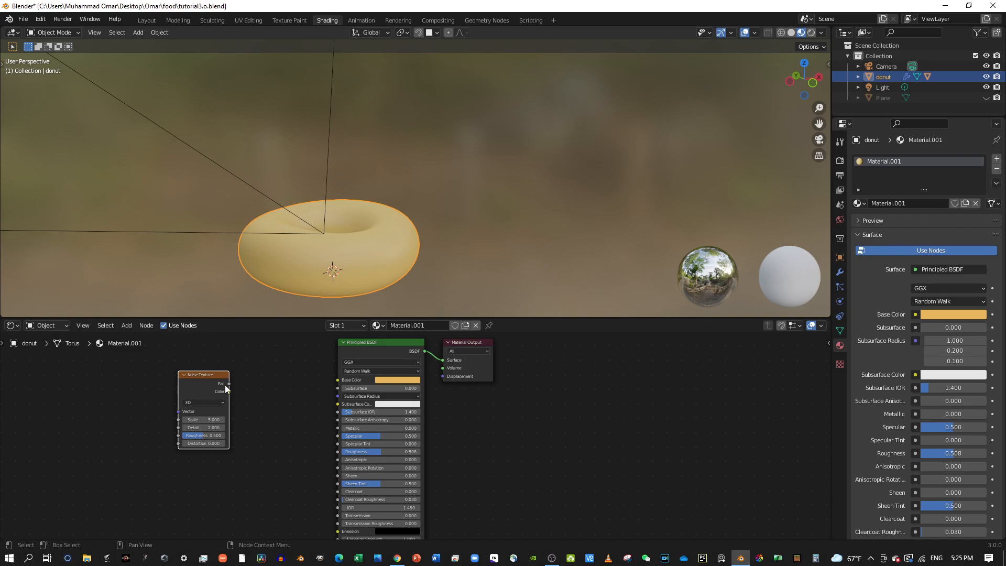
- Connect the Noise Texture's Fac output to the Principled BSDF's Base Color and inspect the pattern on the donut
{"action": "left_click_drag", "start_coordinate": [229, 383], "coordinate": [336, 379]}
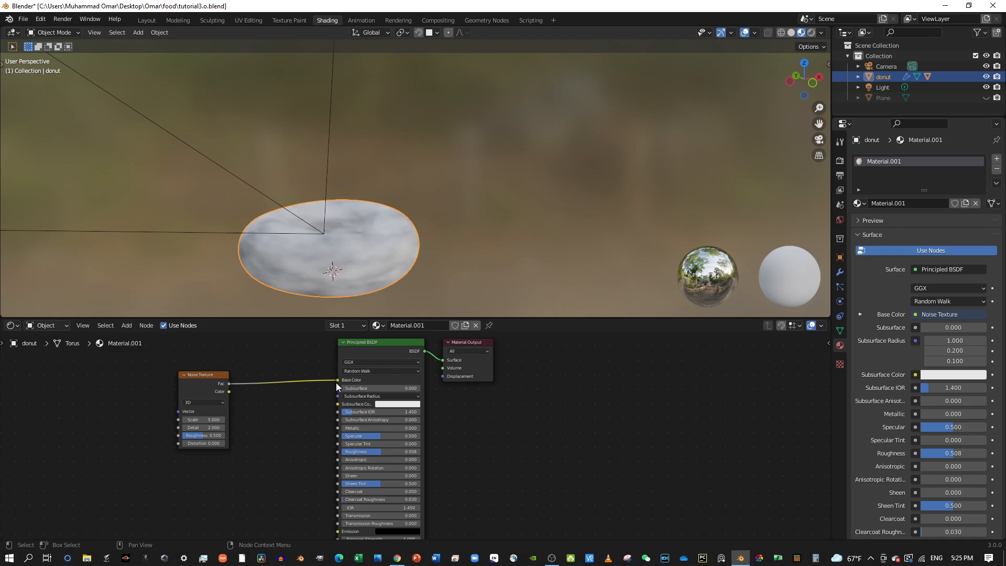
{"action": "left_click_drag", "start_coordinate": [336, 379], "coordinate": [243, 392]}
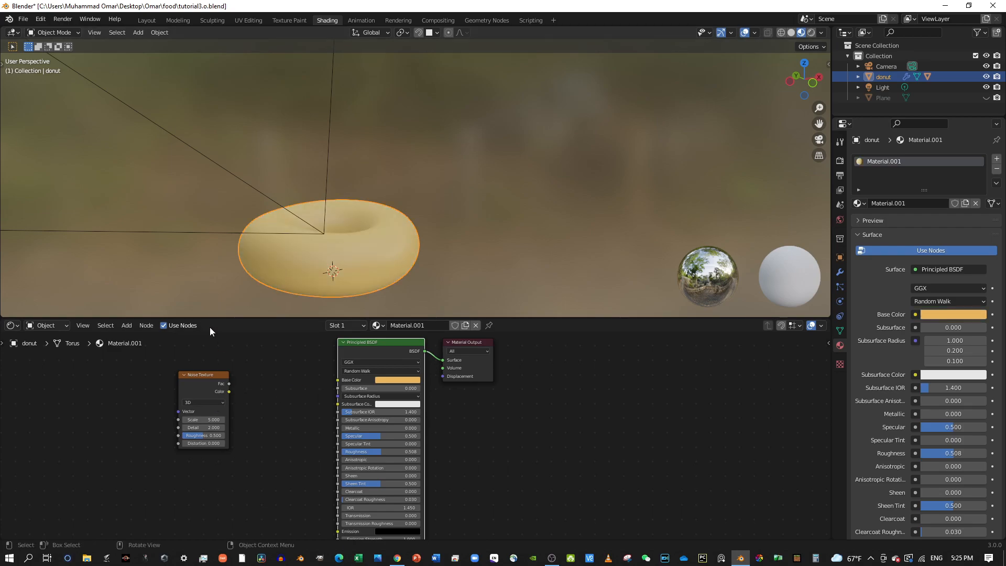
{"action": "left_click_drag", "start_coordinate": [231, 384], "coordinate": [342, 382]}
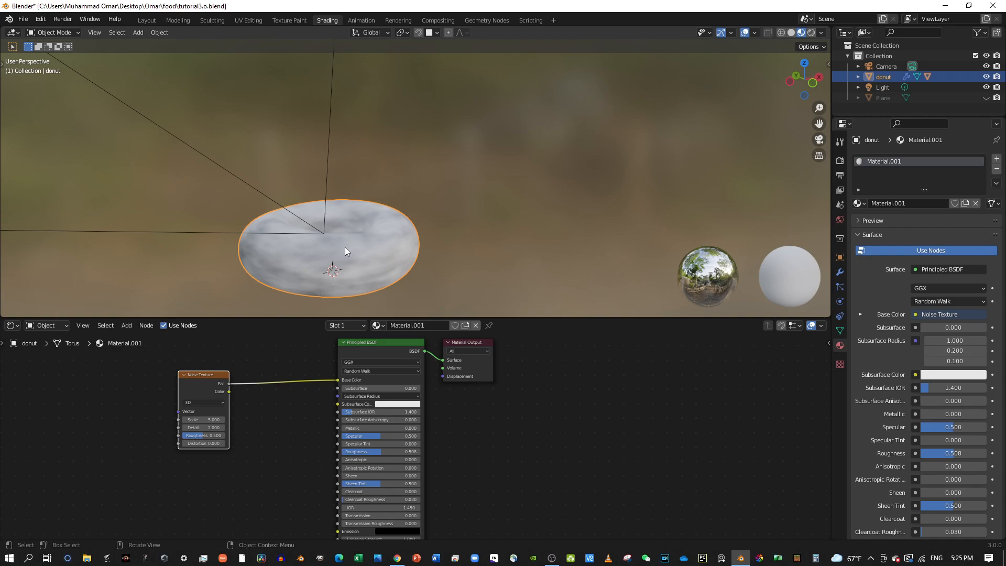
{"action": "middle_click_drag", "start_coordinate": [275, 247], "coordinate": [373, 177]}
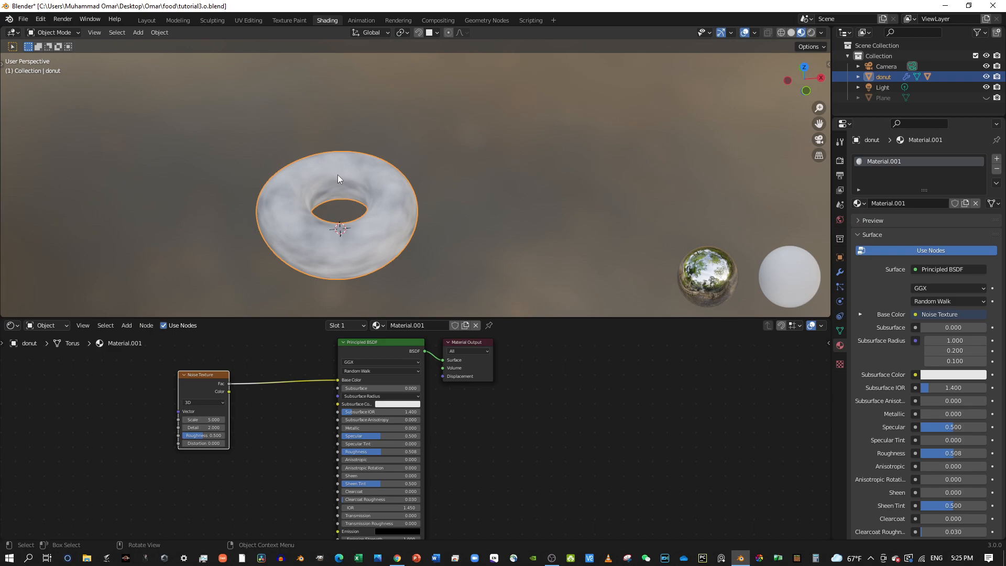
{"action": "middle_click_drag", "start_coordinate": [379, 224], "coordinate": [286, 211]}
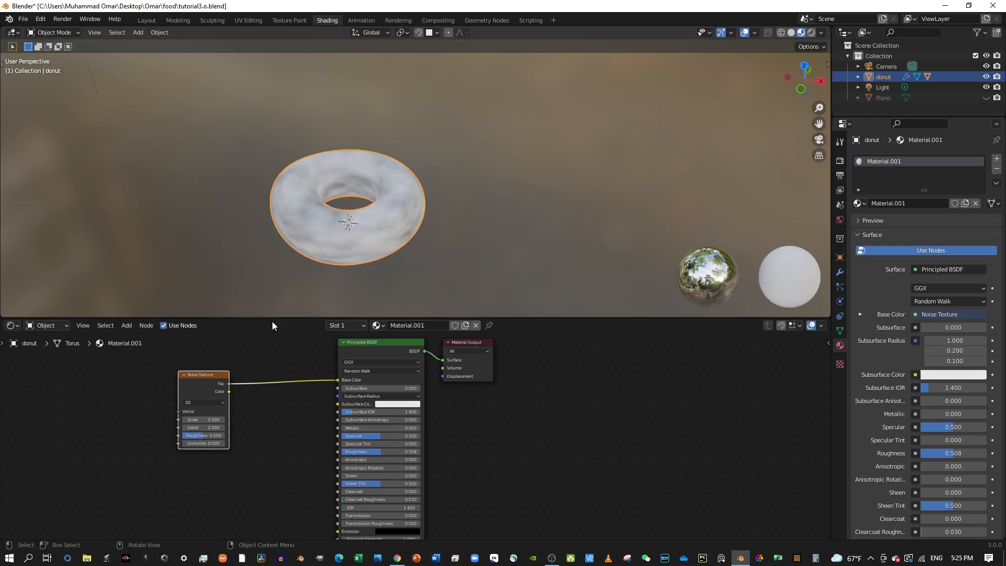
- Insert a ColorRamp node into the link between the Noise Texture and Base Color
{"action": "left_click", "coordinate": [263, 425]}
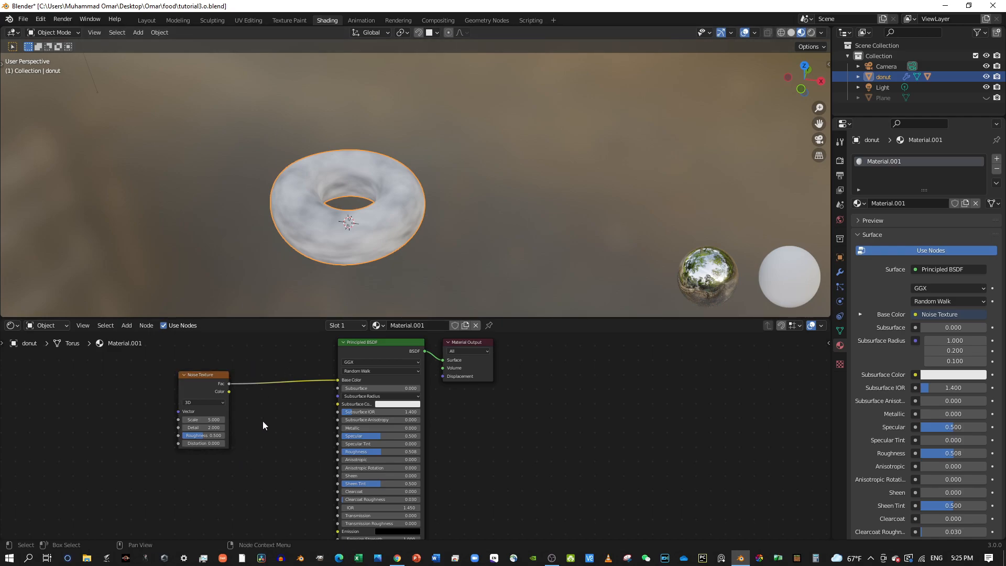
{"action": "key", "text": "shift+a"}
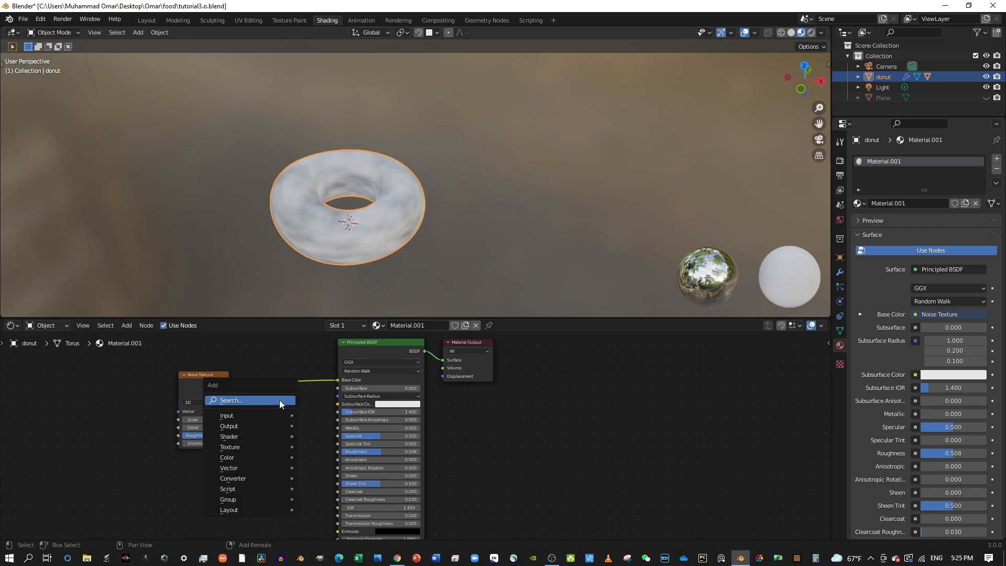
{"action": "mouse_move", "coordinate": [272, 414]}
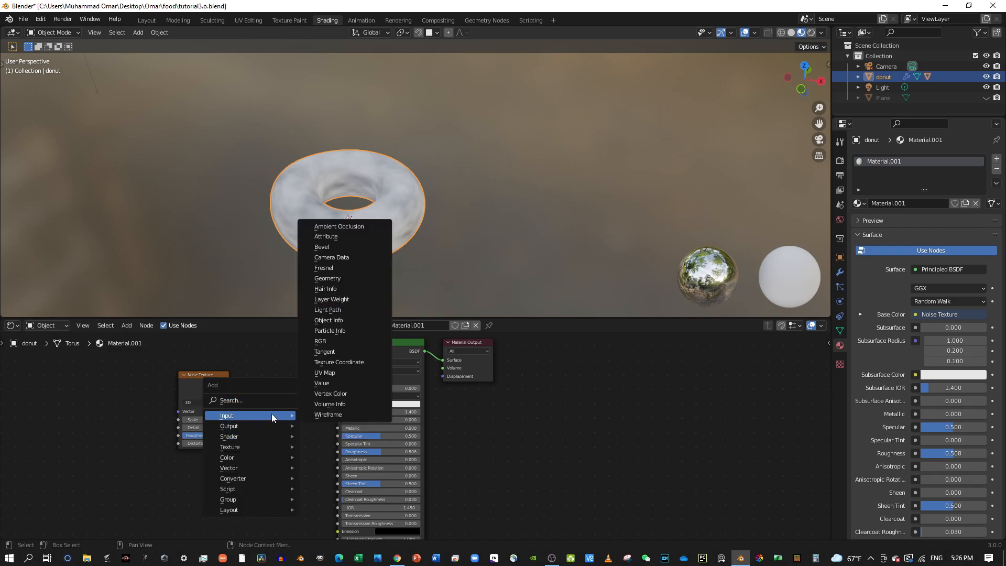
{"action": "mouse_move", "coordinate": [246, 467]}
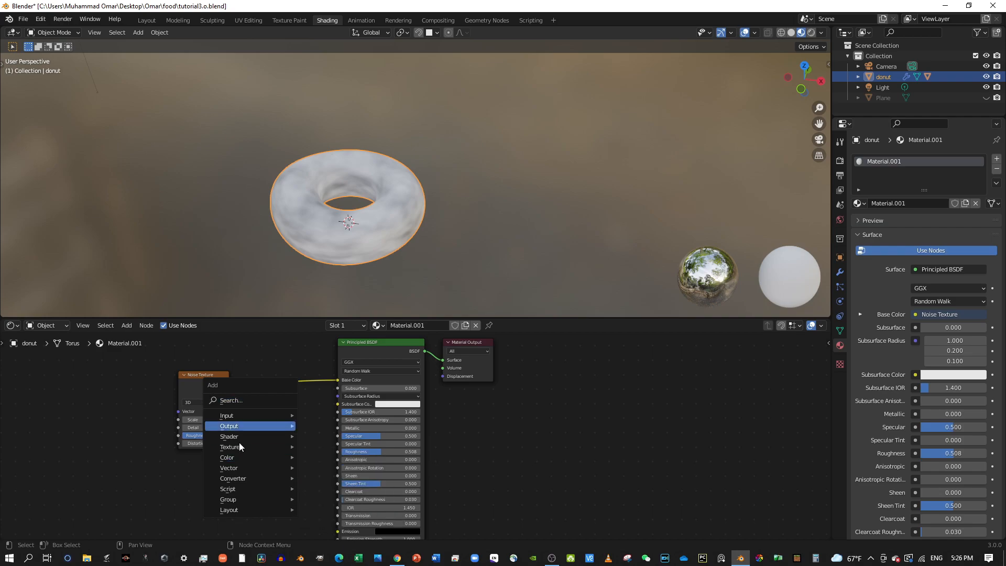
{"action": "left_click", "coordinate": [231, 401]}
{"action": "key", "text": "Up"}
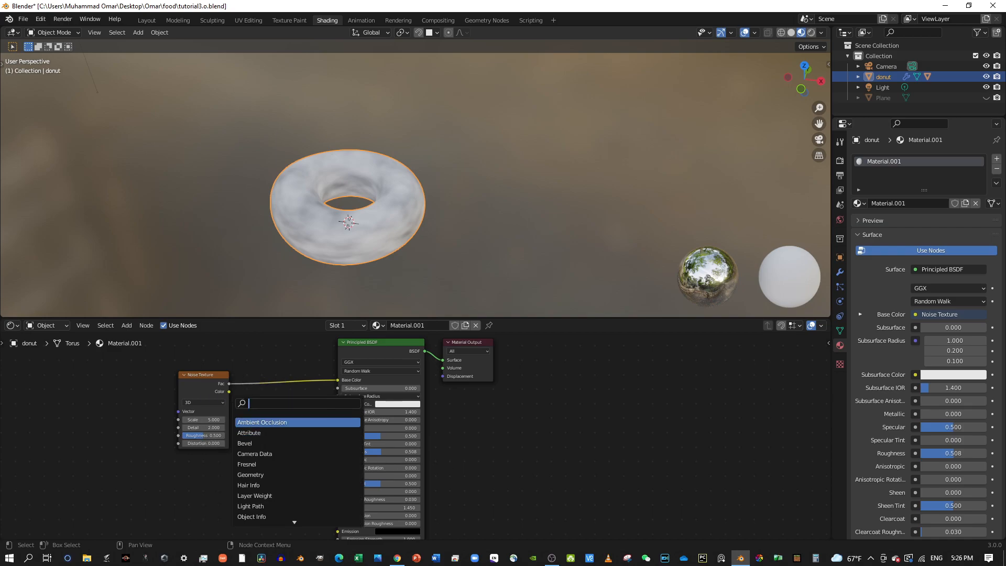
{"action": "type", "text": "color"}
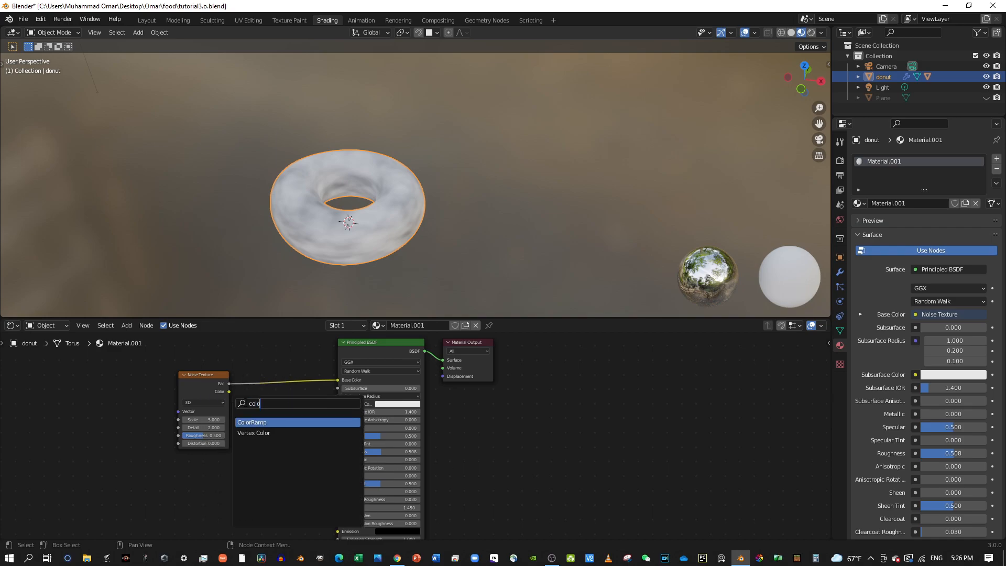
{"action": "left_click", "coordinate": [290, 423]}
{"action": "left_click", "coordinate": [295, 383]}
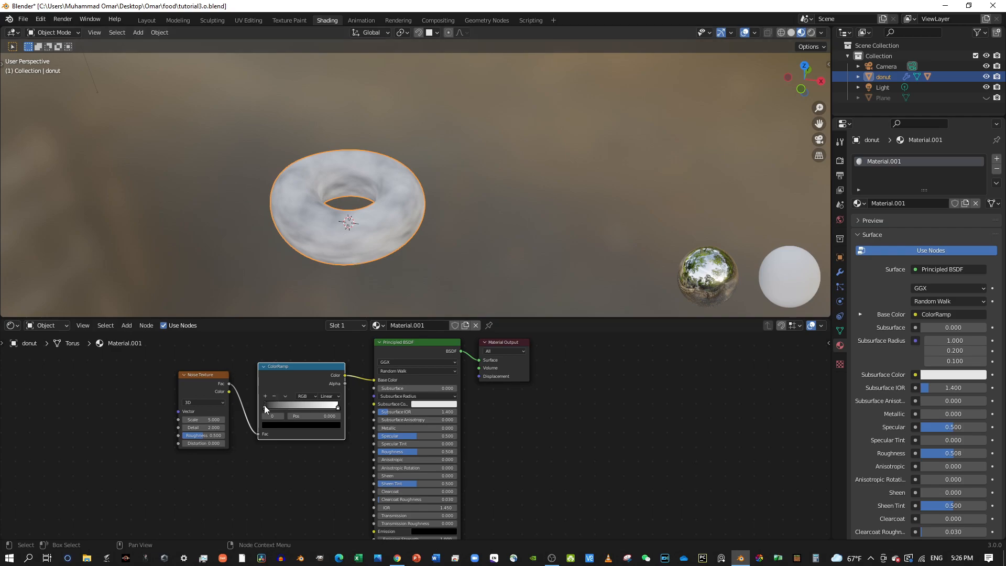
- Move the ColorRamp's black stop to about position 0.159 and place the node slightly closer to the Noise Texture
{"action": "left_click_drag", "start_coordinate": [264, 404], "coordinate": [274, 406]}
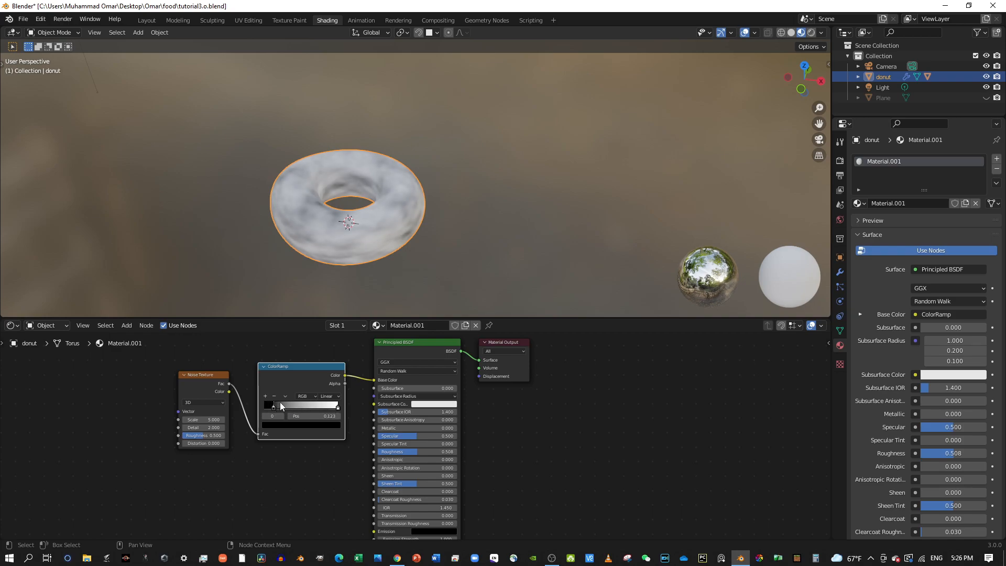
{"action": "mouse_move", "coordinate": [339, 404]}
{"action": "left_mouse_down"}
{"action": "mouse_move", "coordinate": [274, 406]}
{"action": "mouse_move", "coordinate": [315, 403]}
{"action": "mouse_move", "coordinate": [341, 385]}
{"action": "left_mouse_up"}
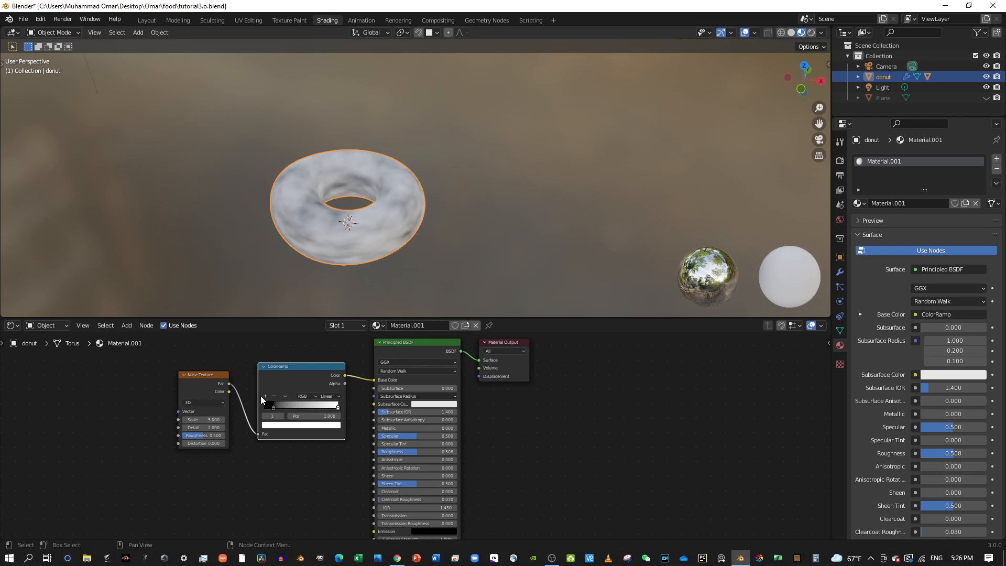
{"action": "key", "text": "g"}
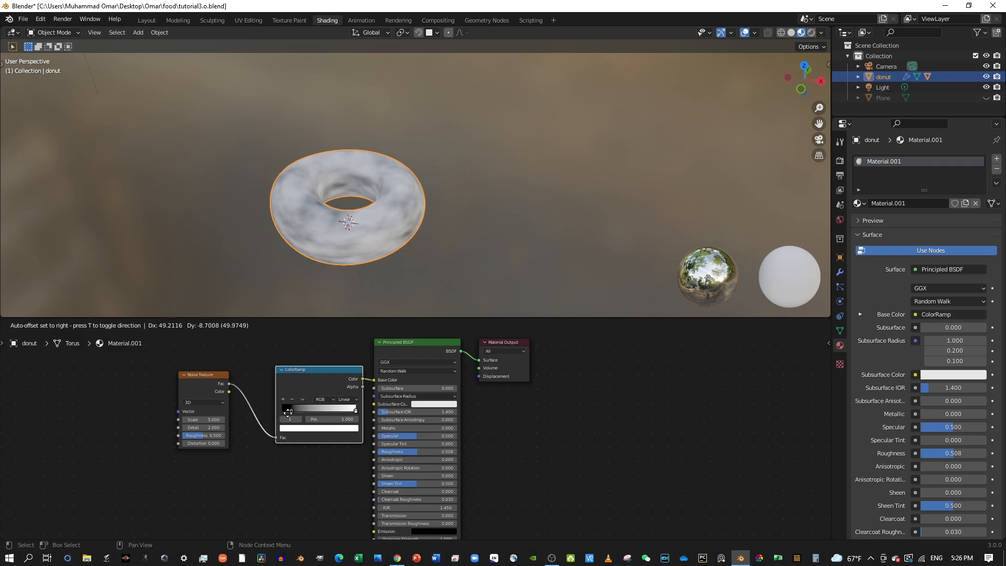
{"action": "left_click", "coordinate": [268, 409]}
{"action": "mouse_move", "coordinate": [268, 405]}
{"action": "left_mouse_down"}
{"action": "mouse_move", "coordinate": [338, 400]}
{"action": "mouse_move", "coordinate": [270, 418]}
{"action": "left_mouse_up"}
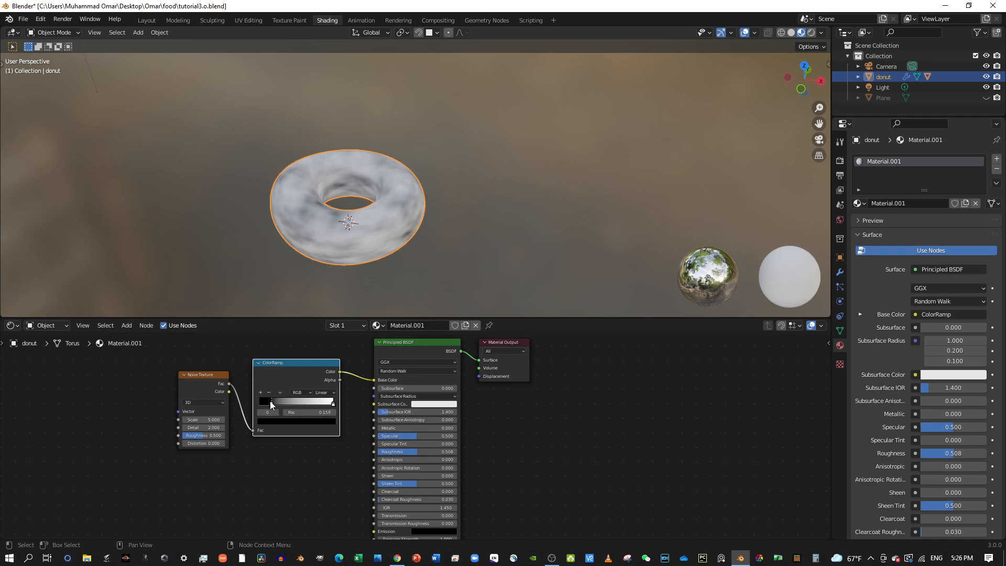
- Recolor the ColorRamp's white stop to an orange-brown with hue about 0.036 and value 0.517
{"action": "left_click", "coordinate": [333, 404]}
{"action": "left_click", "coordinate": [318, 422]}
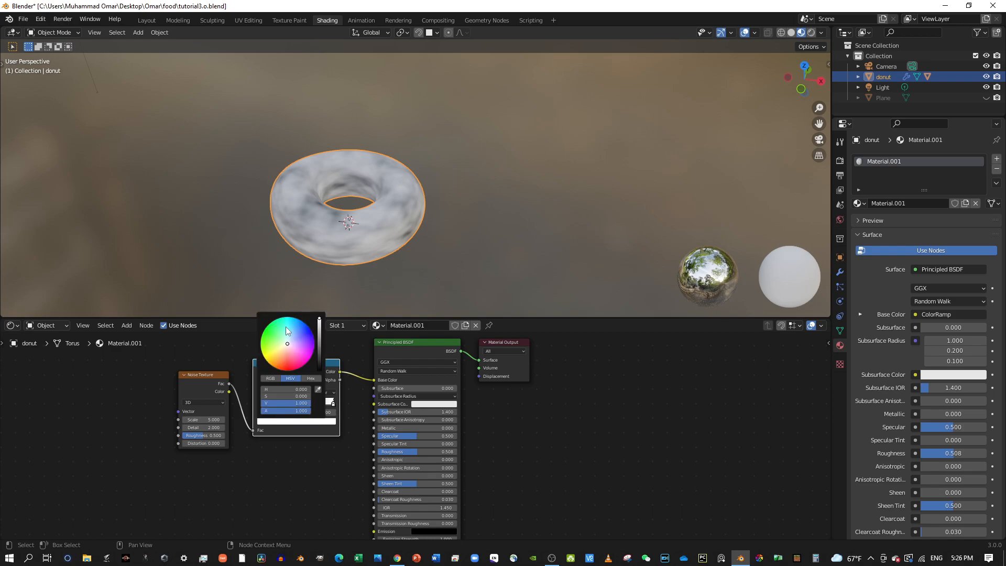
{"action": "left_click_drag", "start_coordinate": [286, 350], "coordinate": [280, 356]}
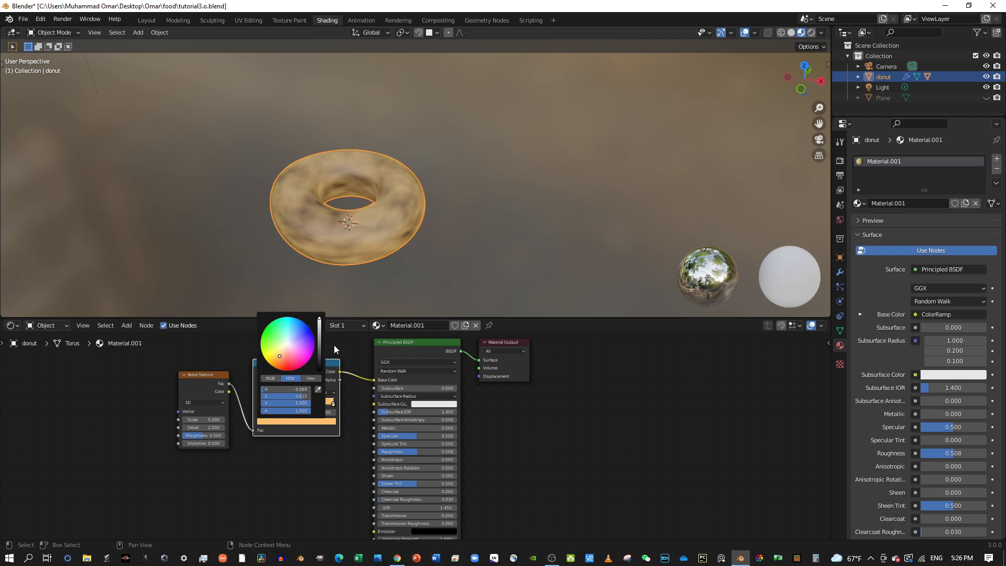
{"action": "mouse_move", "coordinate": [320, 337]}
{"action": "left_mouse_down"}
{"action": "mouse_move", "coordinate": [319, 348]}
{"action": "mouse_move", "coordinate": [319, 337]}
{"action": "left_mouse_up"}
{"action": "left_click_drag", "start_coordinate": [319, 332], "coordinate": [319, 330]}
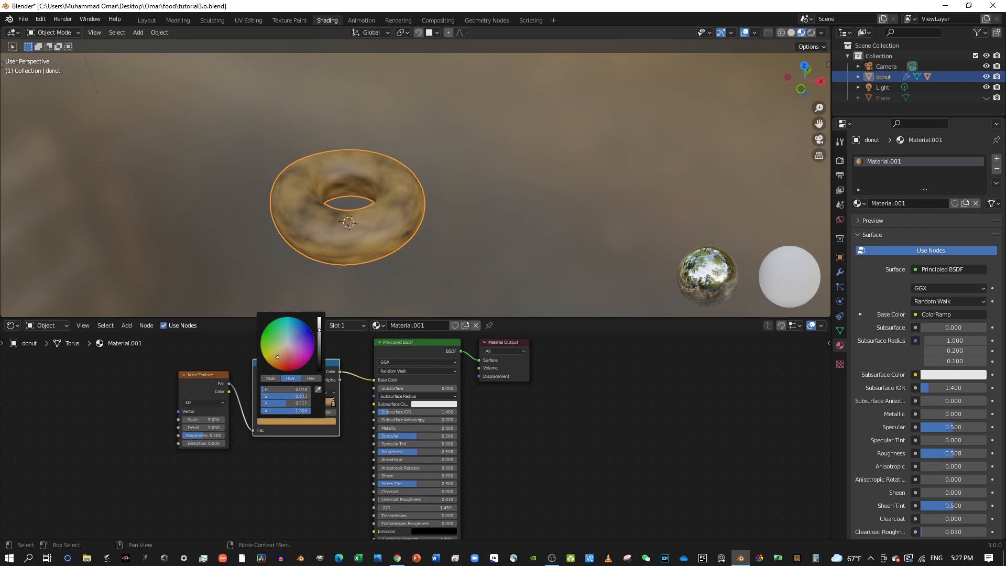
{"action": "left_click_drag", "start_coordinate": [277, 357], "coordinate": [279, 359]}
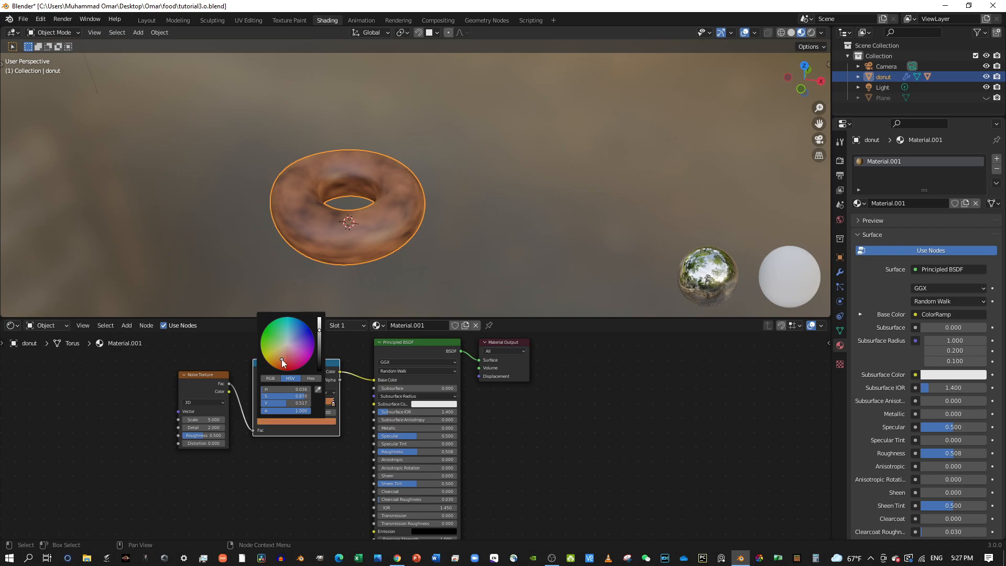
{"action": "left_click", "coordinate": [331, 405]}
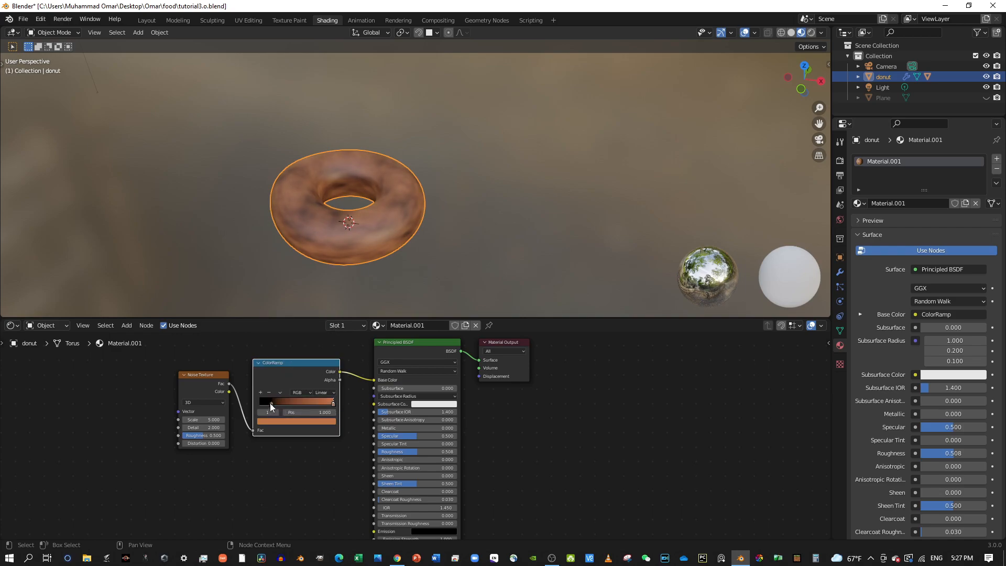
- Recolor the ColorRamp's black stop to a golden yellow with hue about 0.089, slightly darkened from full brightness
{"action": "left_click", "coordinate": [269, 403]}
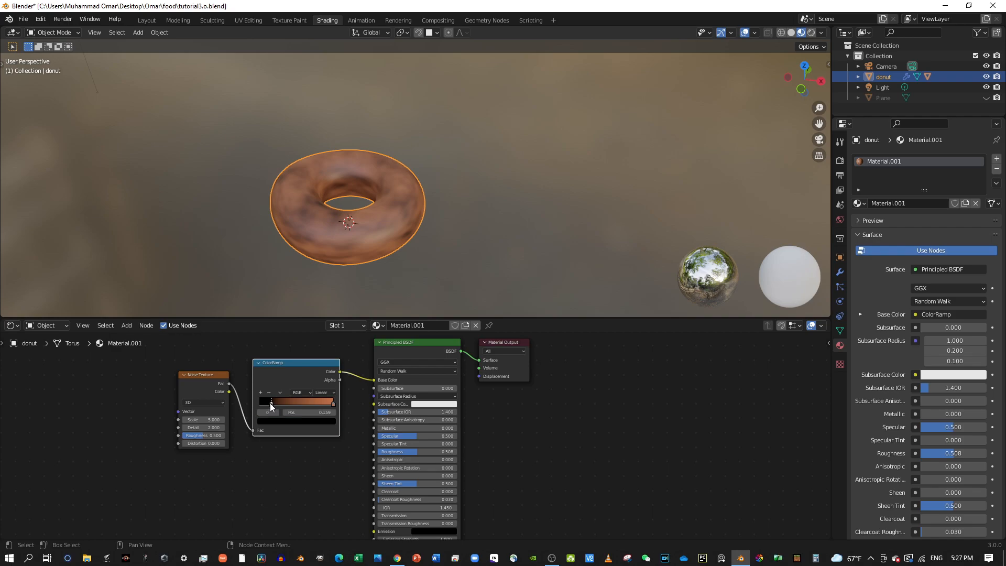
{"action": "left_click", "coordinate": [301, 422]}
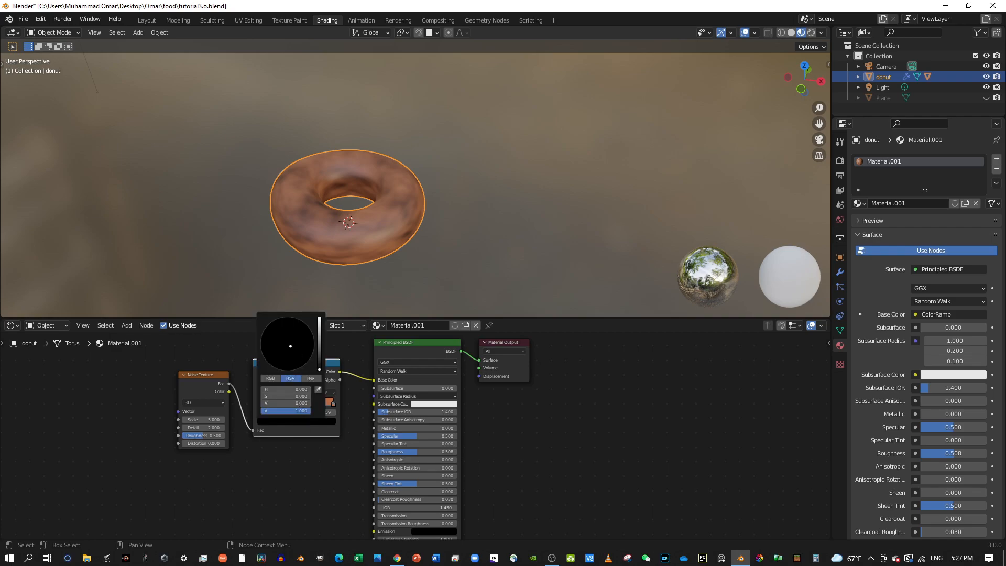
{"action": "left_click_drag", "start_coordinate": [319, 362], "coordinate": [321, 321]}
{"action": "left_click_drag", "start_coordinate": [280, 352], "coordinate": [274, 360]}
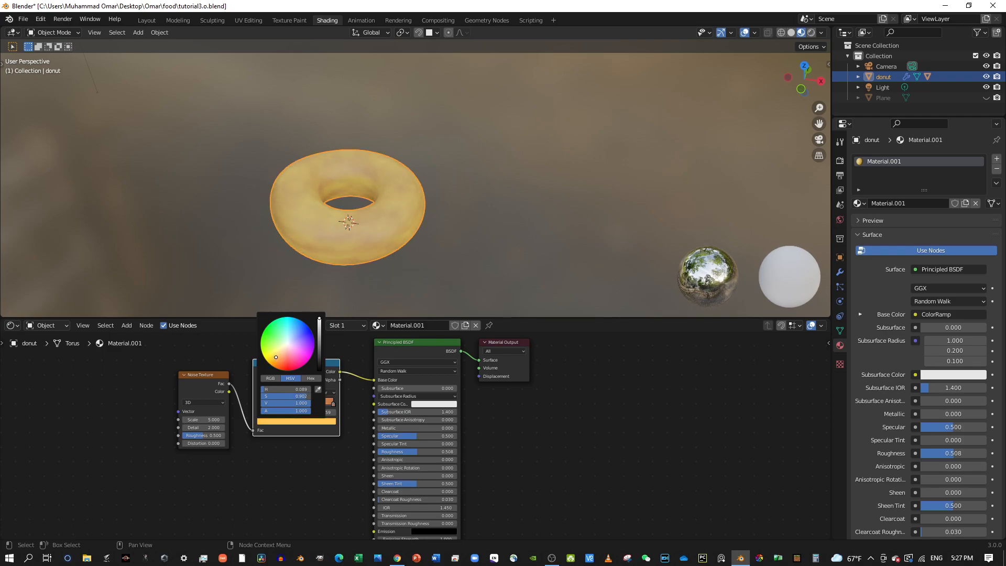
{"action": "left_click", "coordinate": [319, 328]}
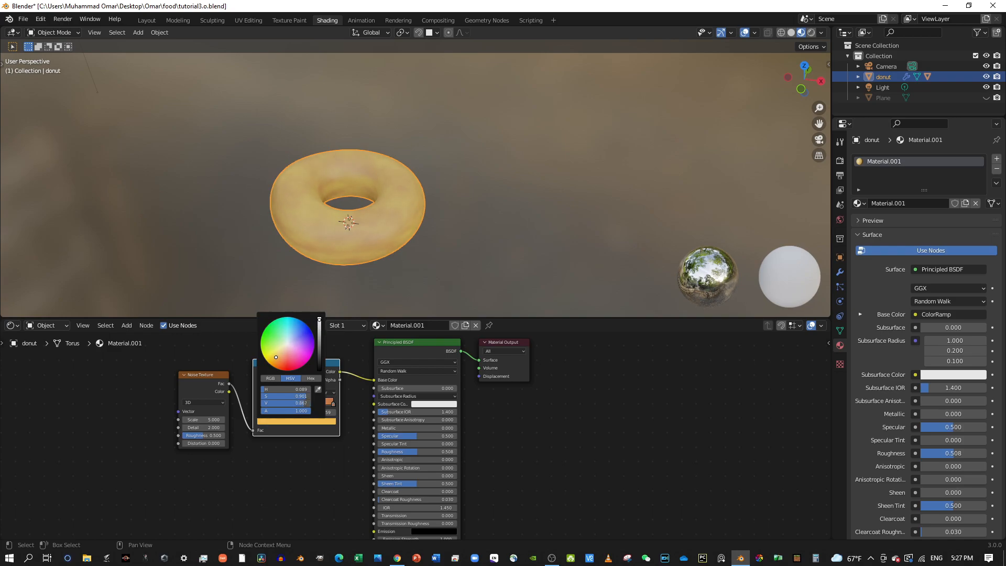
{"action": "left_click", "coordinate": [345, 342]}
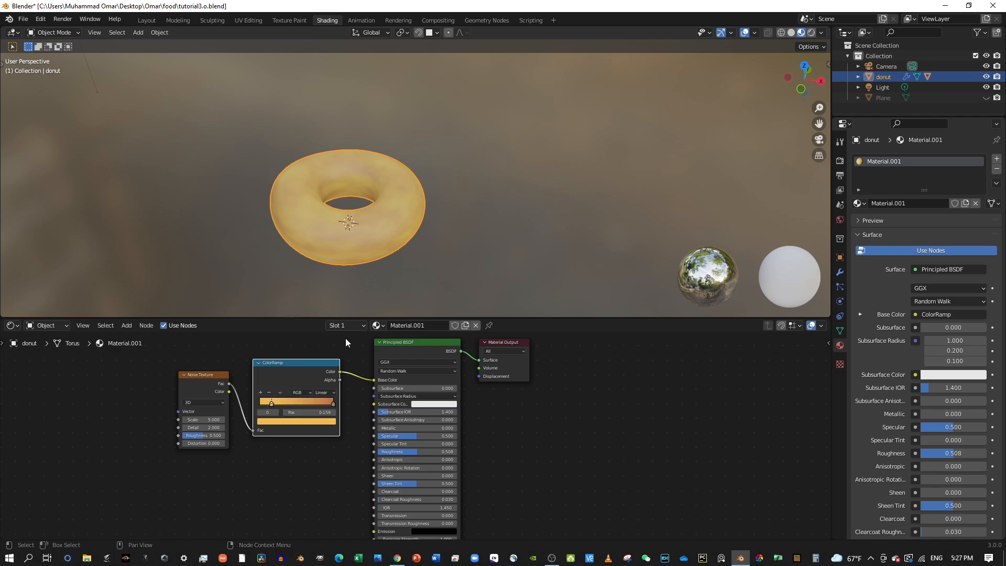
- Nudge the ColorRamp node and fine-tune the brightness of its orange-brown end stop
{"action": "left_click", "coordinate": [334, 401]}
{"action": "left_click_drag", "start_coordinate": [328, 407], "coordinate": [324, 410]}
{"action": "left_click", "coordinate": [316, 425]}
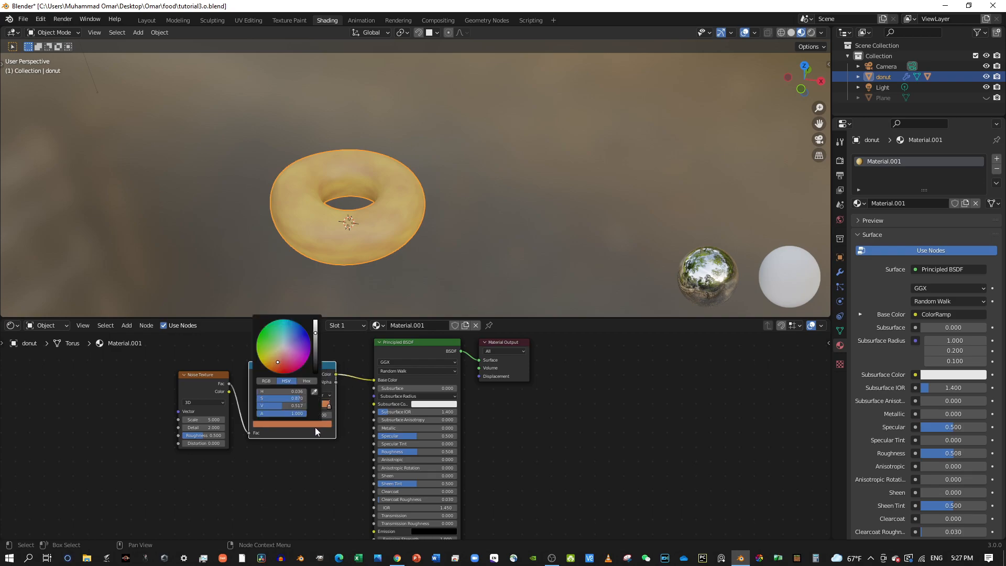
{"action": "left_click_drag", "start_coordinate": [316, 331], "coordinate": [316, 330]}
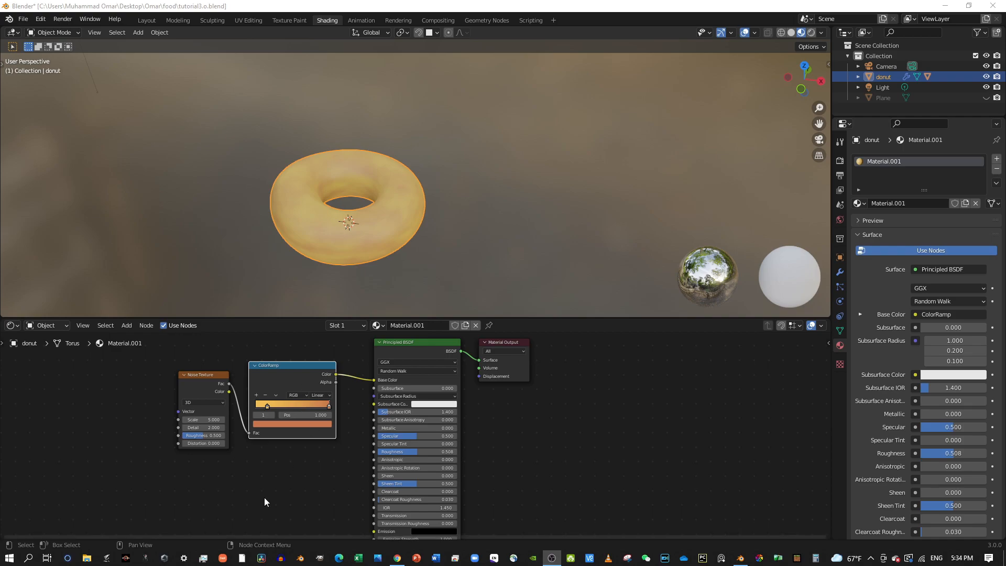
{"action": "scroll", "coordinate": [333, 408], "scroll_direction": "up", "scroll_amount": 3}
{"action": "scroll", "coordinate": [329, 391], "scroll_direction": "down", "scroll_amount": 6}
{"action": "scroll", "coordinate": [328, 390], "scroll_direction": "up", "scroll_amount": 2}
{"action": "scroll", "coordinate": [460, 378], "scroll_direction": "up", "scroll_amount": 1}
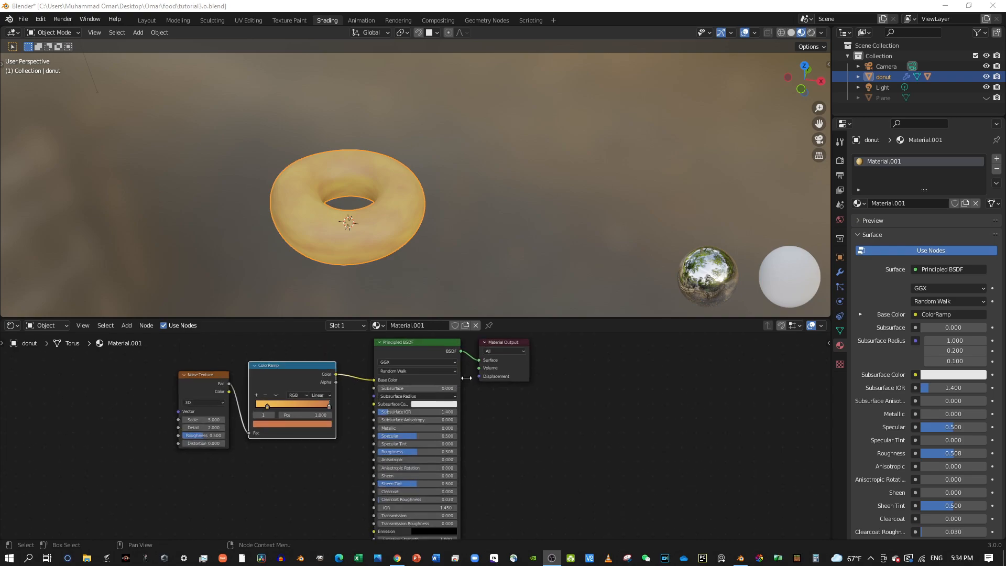
- Add an Image Texture node and place it above the Noise Texture and ColorRamp nodes
{"action": "scroll", "coordinate": [524, 409], "scroll_direction": "down", "scroll_amount": 2}
{"action": "middle_click_drag", "start_coordinate": [517, 432], "coordinate": [593, 502]}
{"action": "scroll", "coordinate": [377, 440], "scroll_direction": "up", "scroll_amount": 1}
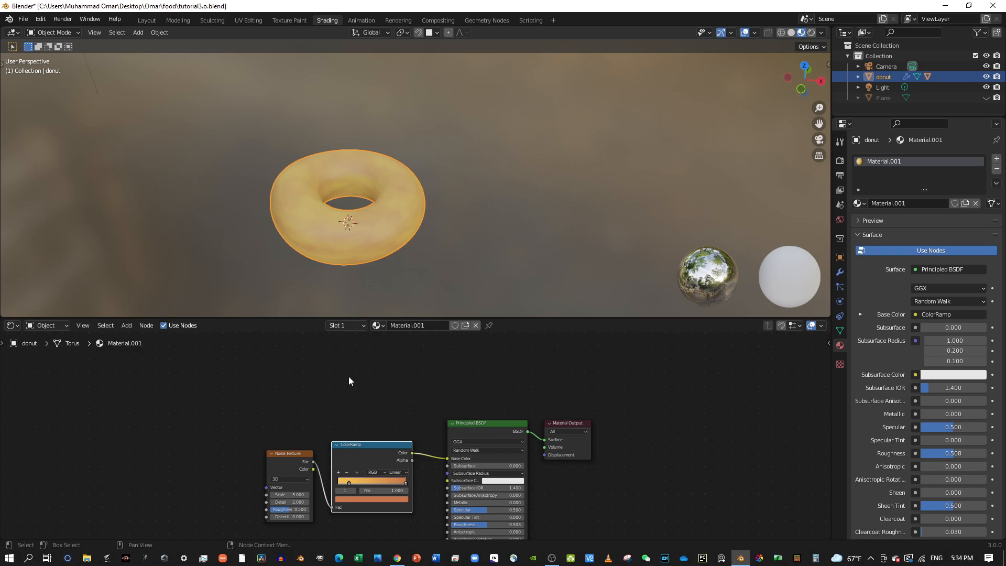
{"action": "key", "text": "shift+a"}
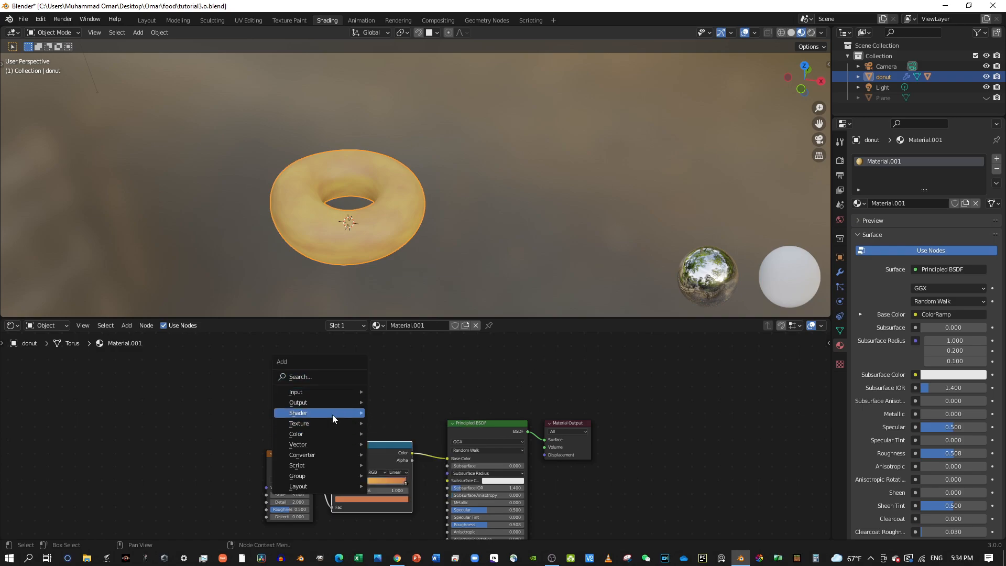
{"action": "mouse_move", "coordinate": [336, 394]}
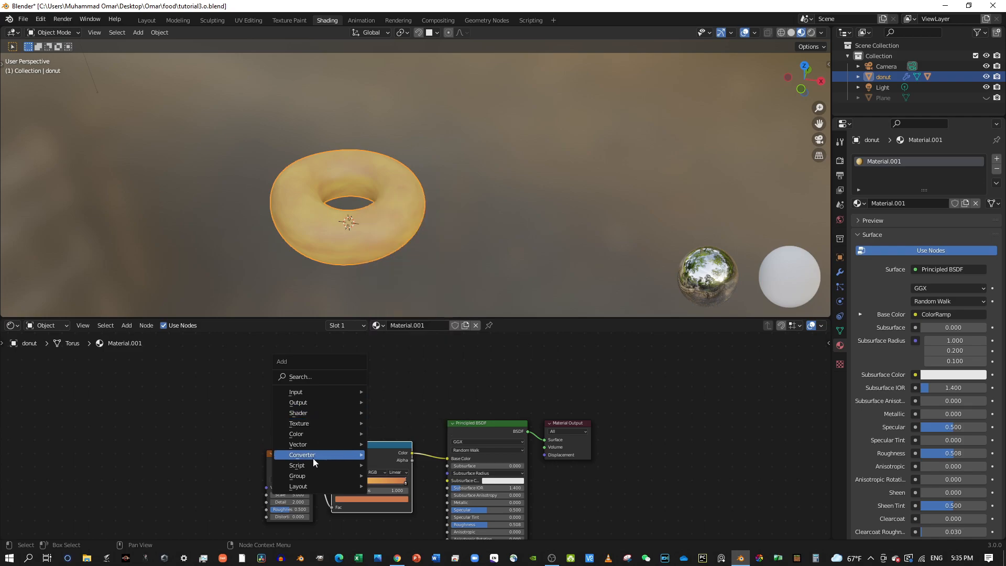
{"action": "left_click", "coordinate": [310, 391]}
{"action": "type", "text": "im"}
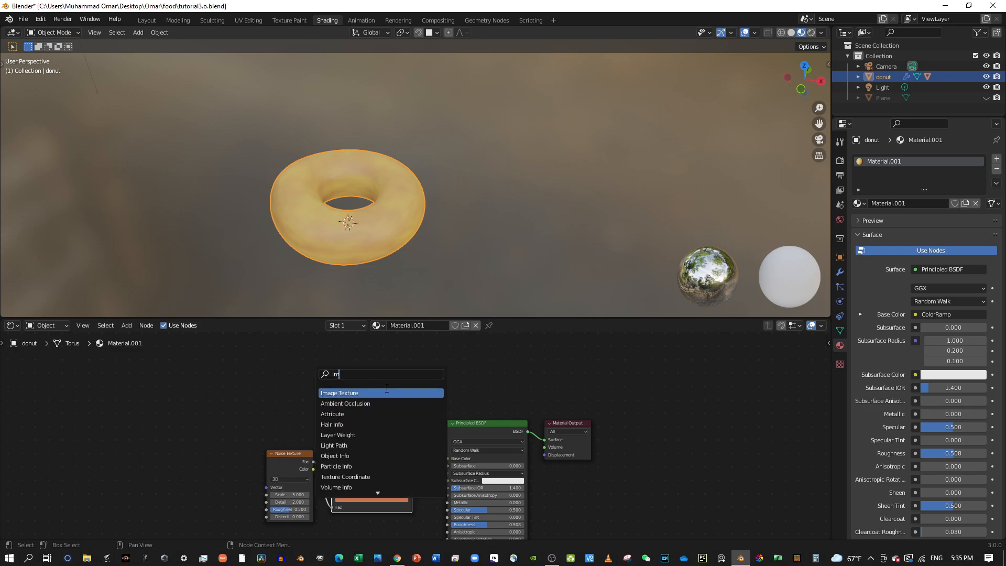
{"action": "type", "text": "a"}
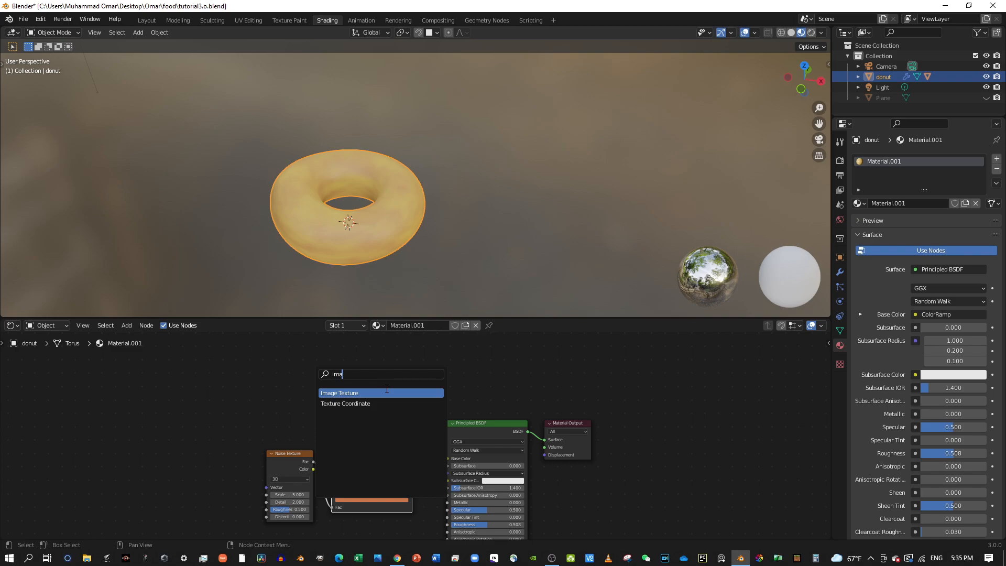
{"action": "left_click", "coordinate": [386, 393]}
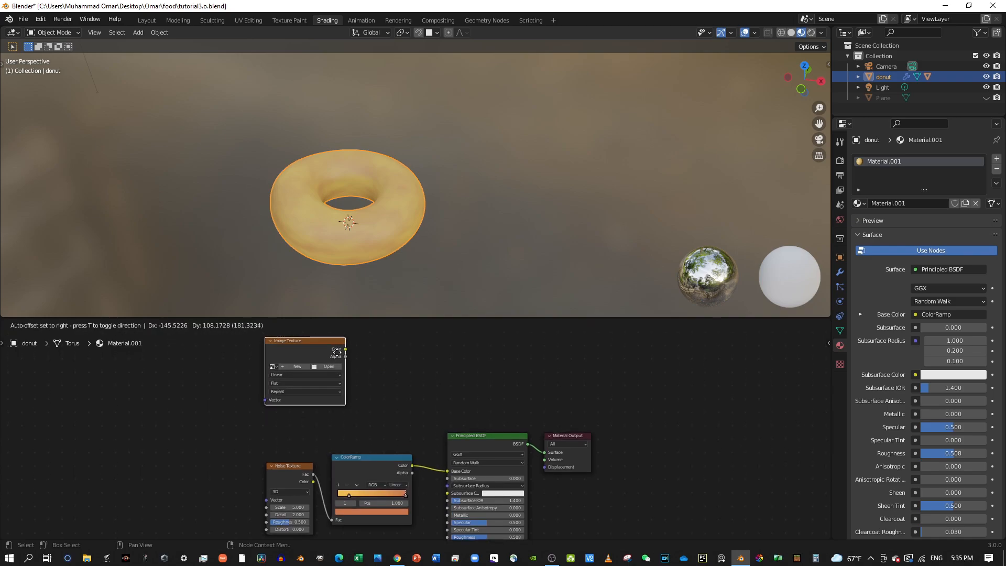
{"action": "left_click", "coordinate": [354, 379]}
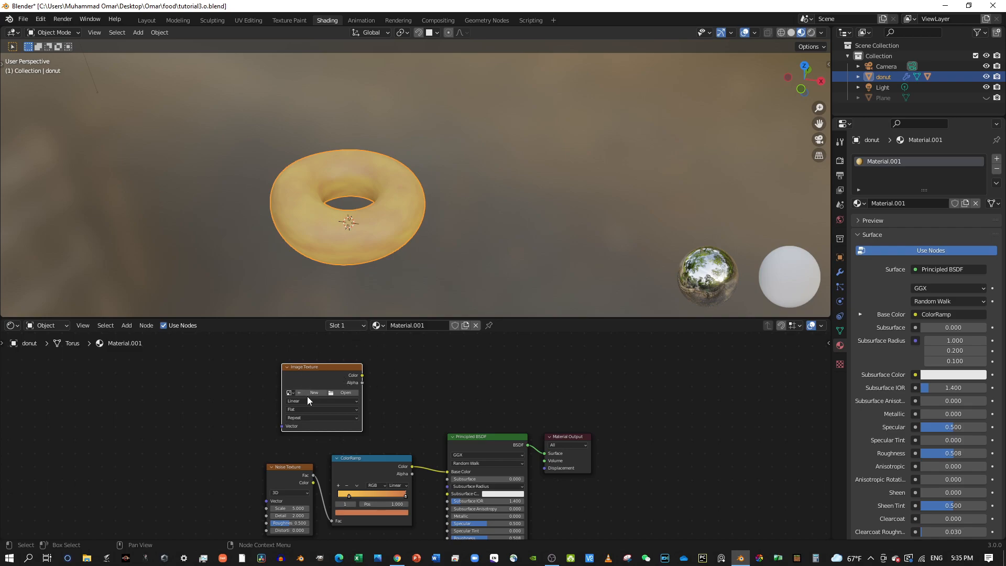
- Load tempsnip.png from the subfolder of the Desktop's youtube folder into the Image Texture node
{"action": "left_click", "coordinate": [342, 394]}
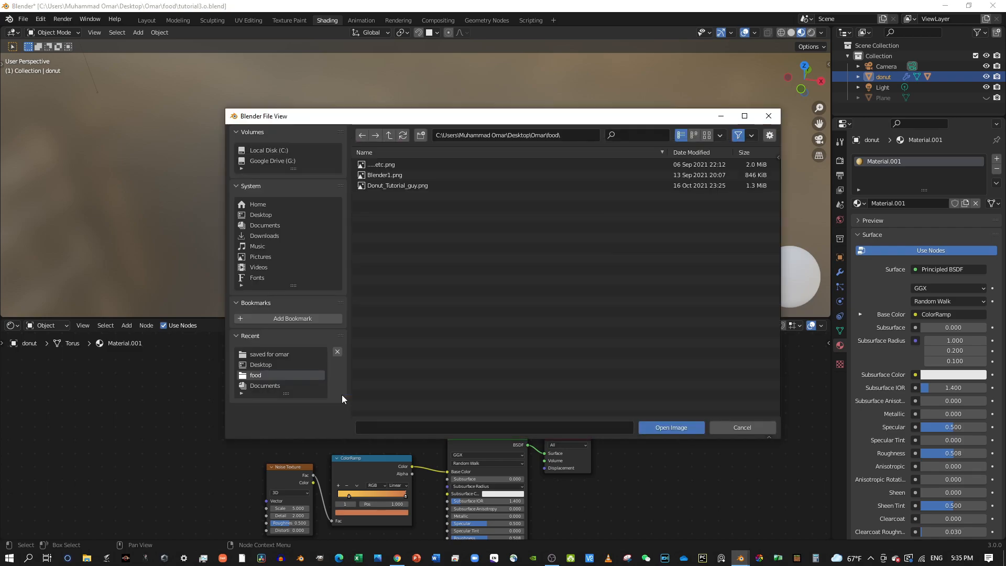
{"action": "left_click", "coordinate": [299, 236]}
{"action": "left_click", "coordinate": [289, 256]}
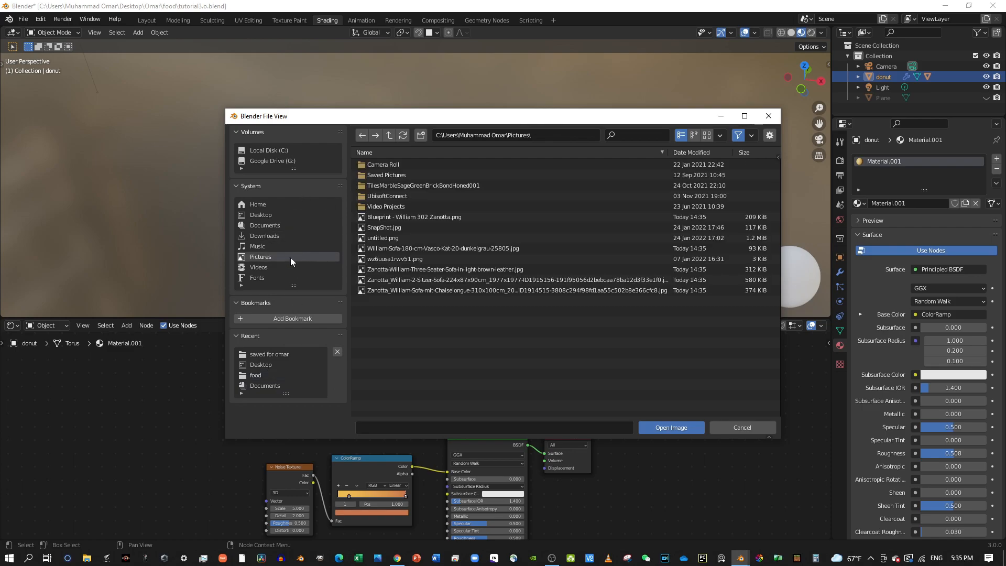
{"action": "left_click", "coordinate": [263, 365]}
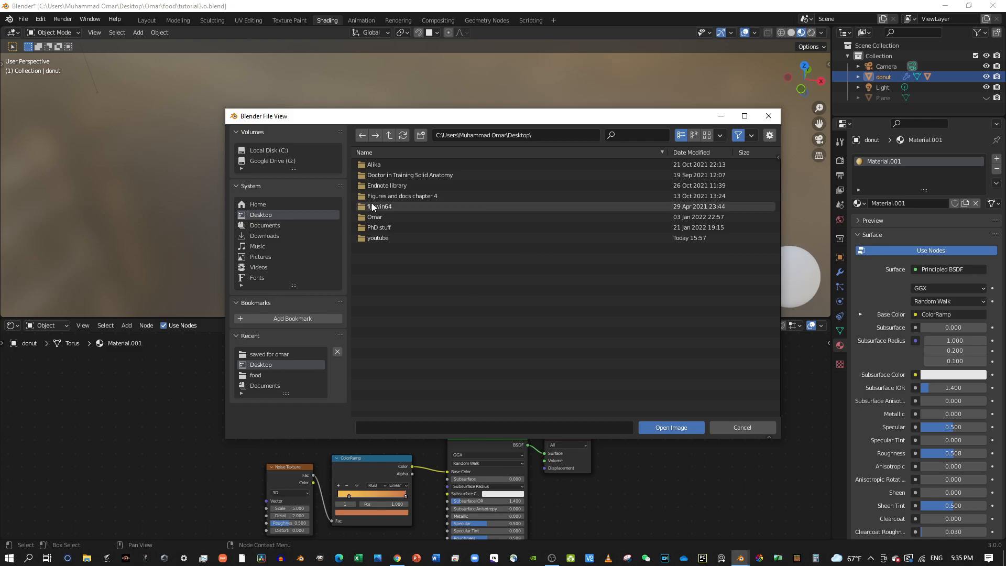
{"action": "double_click", "coordinate": [401, 237]}
{"action": "double_click", "coordinate": [383, 165]}
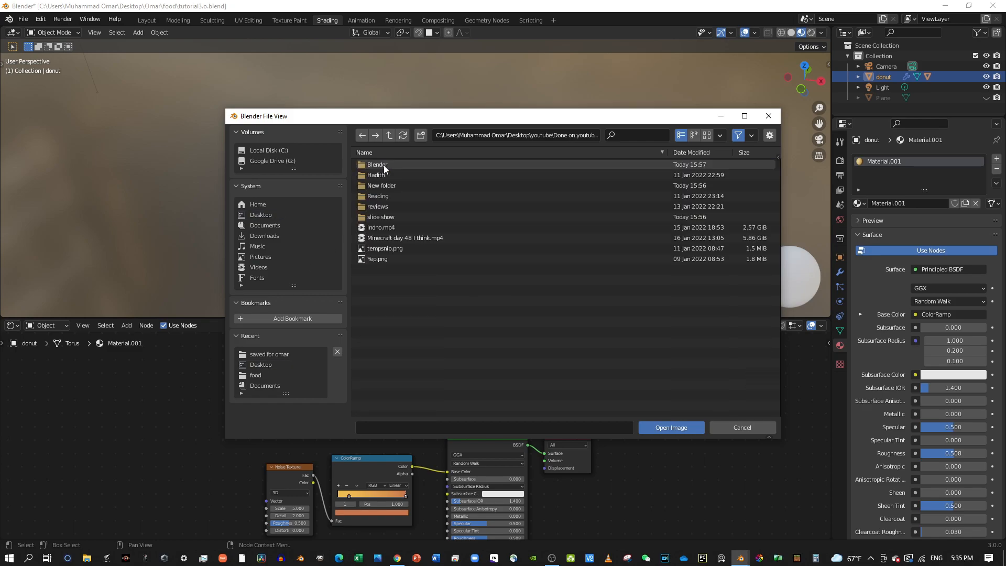
{"action": "left_click", "coordinate": [378, 165]}
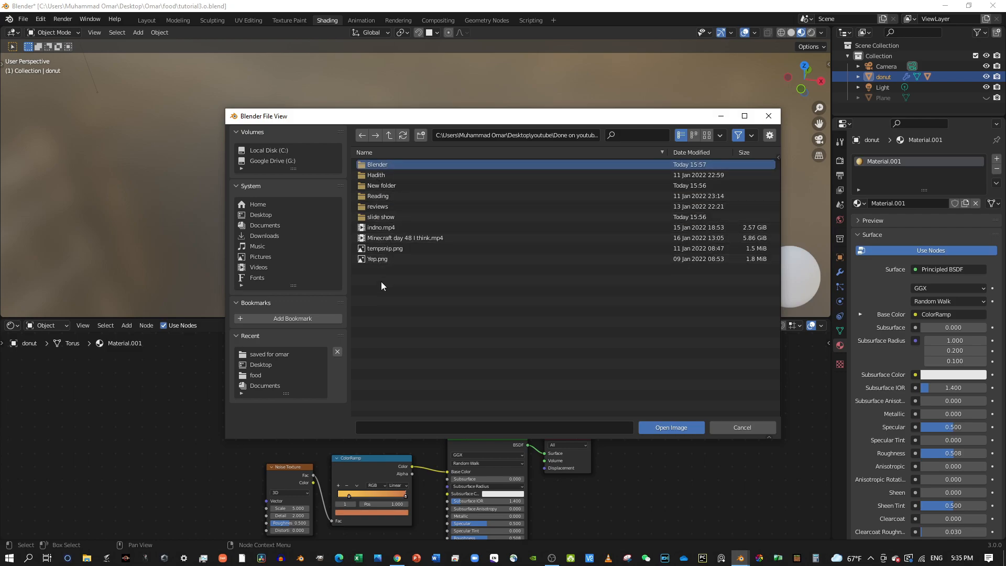
{"action": "left_click", "coordinate": [407, 248]}
{"action": "left_click", "coordinate": [671, 427]}
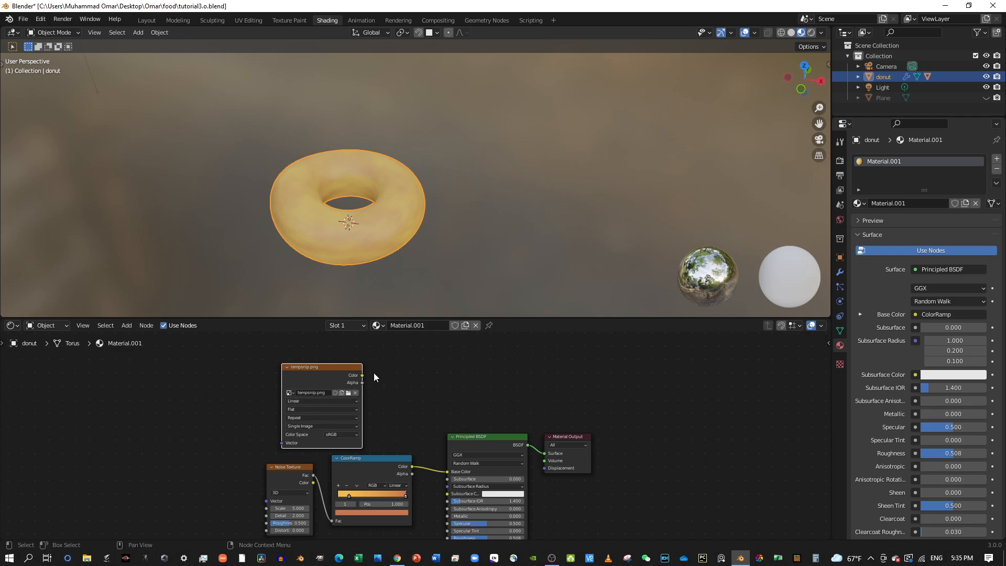
- Connect the image texture's Color output to the Principled BSDF's Base Color and inspect the donut from several sides
{"action": "left_click_drag", "start_coordinate": [363, 376], "coordinate": [444, 473]}
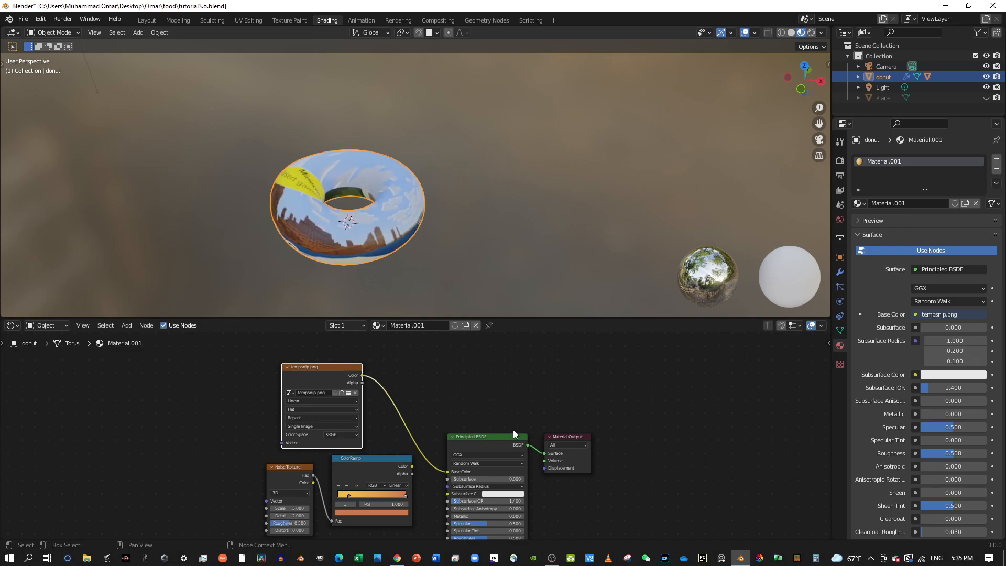
{"action": "middle_click_drag", "start_coordinate": [303, 217], "coordinate": [290, 252]}
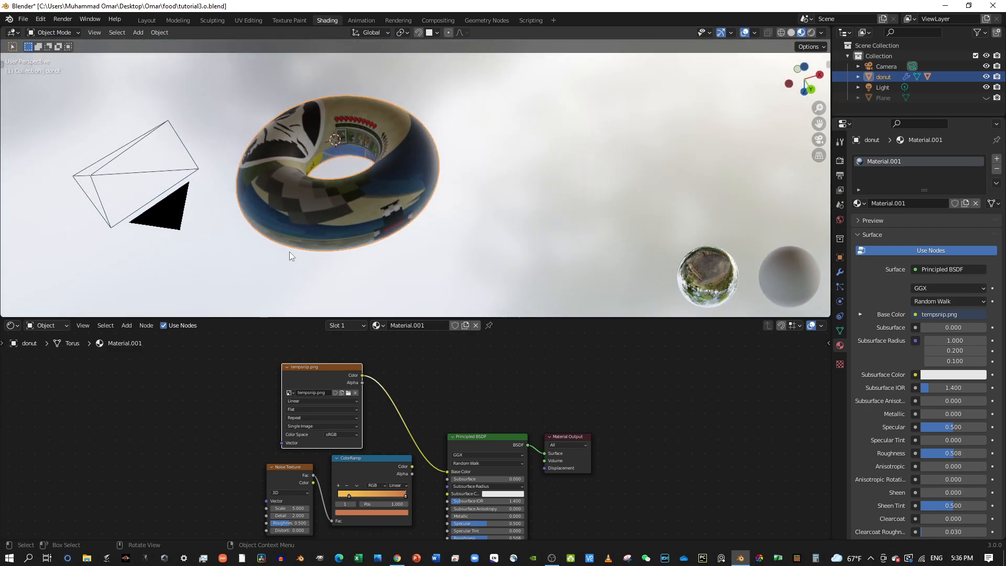
{"action": "mouse_move", "coordinate": [327, 174]}
{"action": "middle_mouse_down"}
{"action": "mouse_move", "coordinate": [375, 161]}
{"action": "mouse_move", "coordinate": [339, 143]}
{"action": "mouse_move", "coordinate": [322, 104]}
{"action": "mouse_move", "coordinate": [352, 47]}
{"action": "mouse_move", "coordinate": [340, 153]}
{"action": "mouse_move", "coordinate": [394, 46]}
{"action": "mouse_move", "coordinate": [479, 140]}
{"action": "mouse_move", "coordinate": [423, 118]}
{"action": "mouse_move", "coordinate": [329, 175]}
{"action": "mouse_move", "coordinate": [303, 206]}
{"action": "mouse_move", "coordinate": [371, 117]}
{"action": "mouse_move", "coordinate": [329, 183]}
{"action": "middle_mouse_up"}
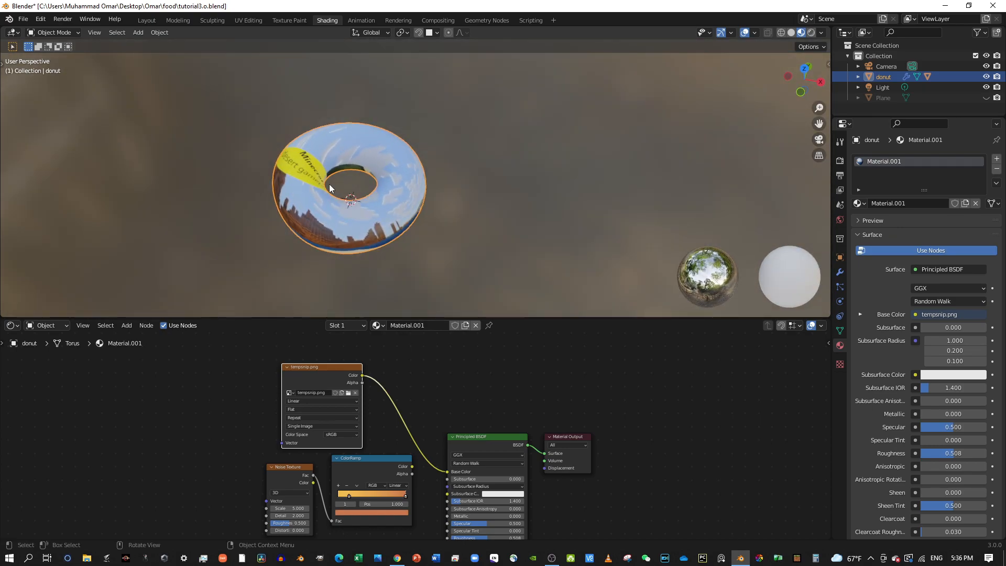
- Disconnect and delete the image texture node, and reconnect the ColorRamp's Color output to the Principled BSDF's Base Color
{"action": "left_click_drag", "start_coordinate": [447, 472], "coordinate": [379, 376]}
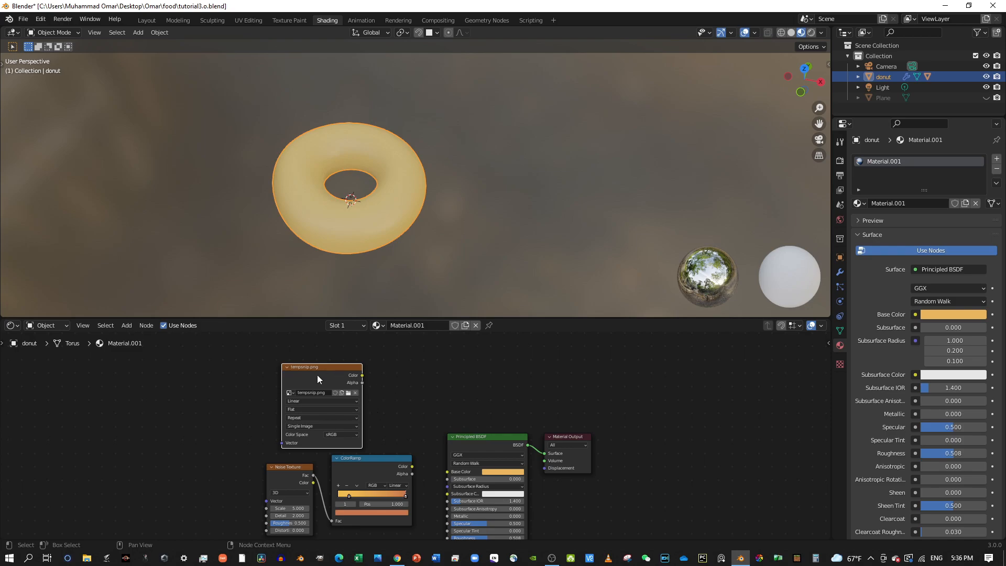
{"action": "key", "text": "x"}
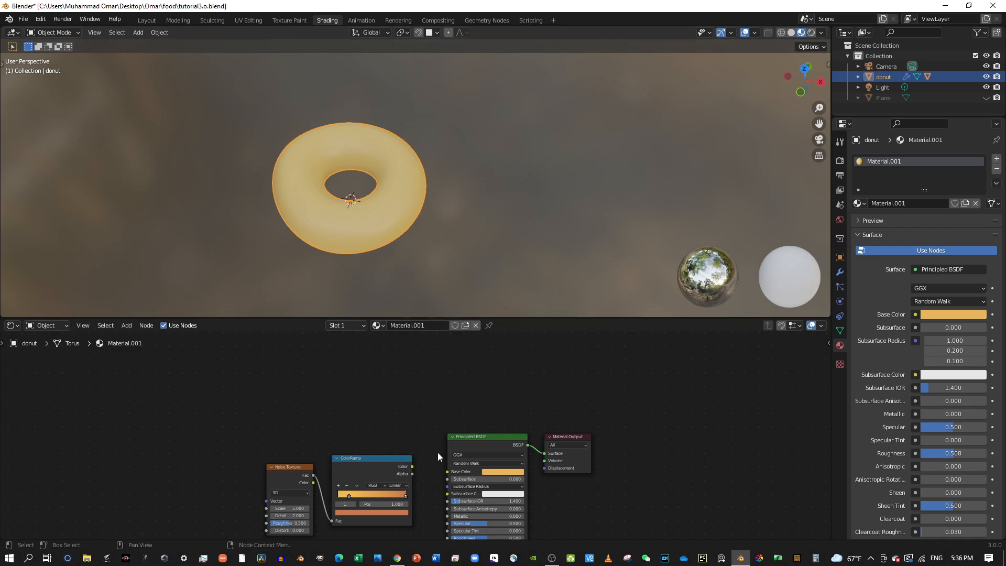
{"action": "left_click_drag", "start_coordinate": [410, 468], "coordinate": [448, 472]}
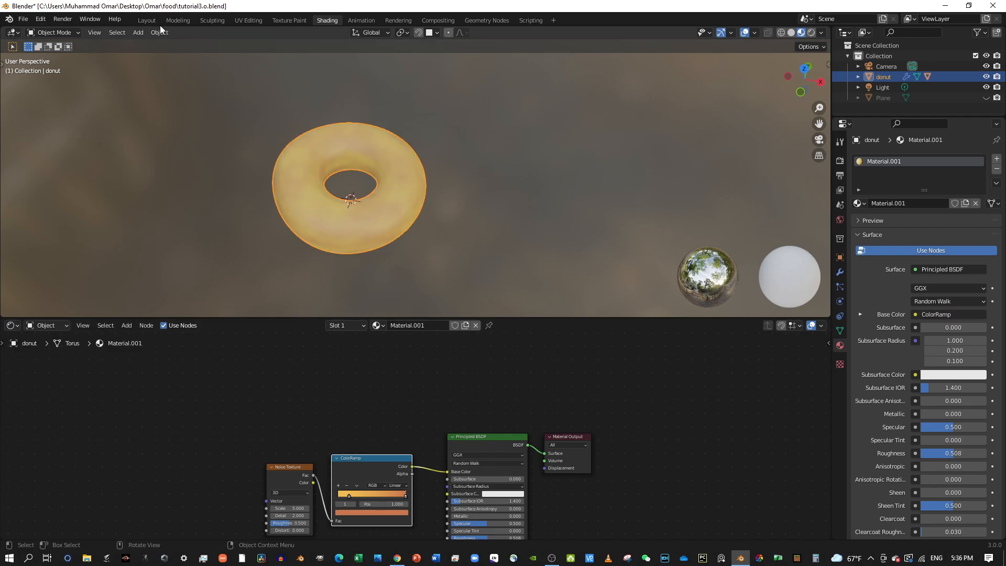
- Enable the Node Wrangler add-on in the Preferences by searching the add-ons for "node"
{"action": "left_click", "coordinate": [31, 18]}
{"action": "mouse_move", "coordinate": [40, 19]}
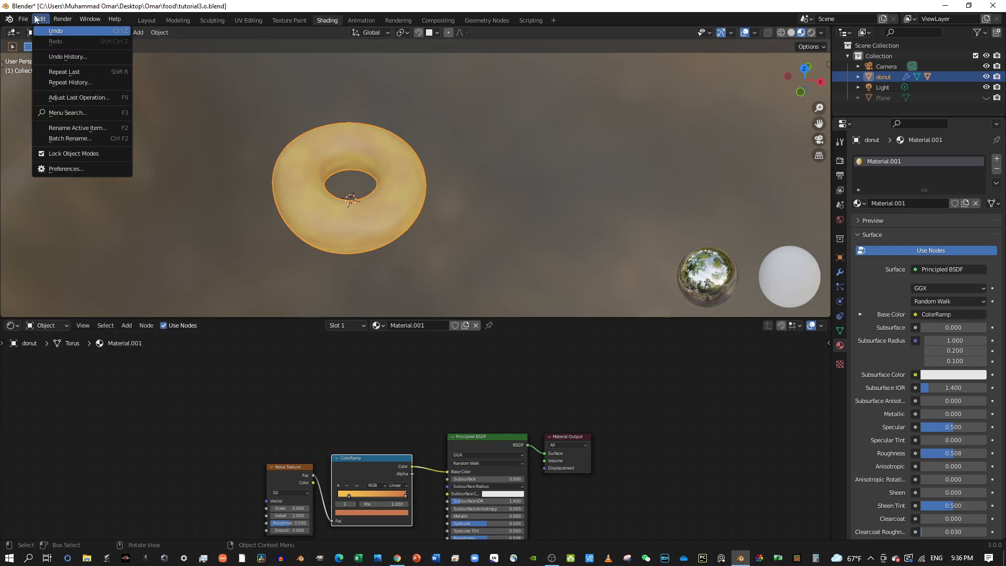
{"action": "left_click", "coordinate": [80, 166]}
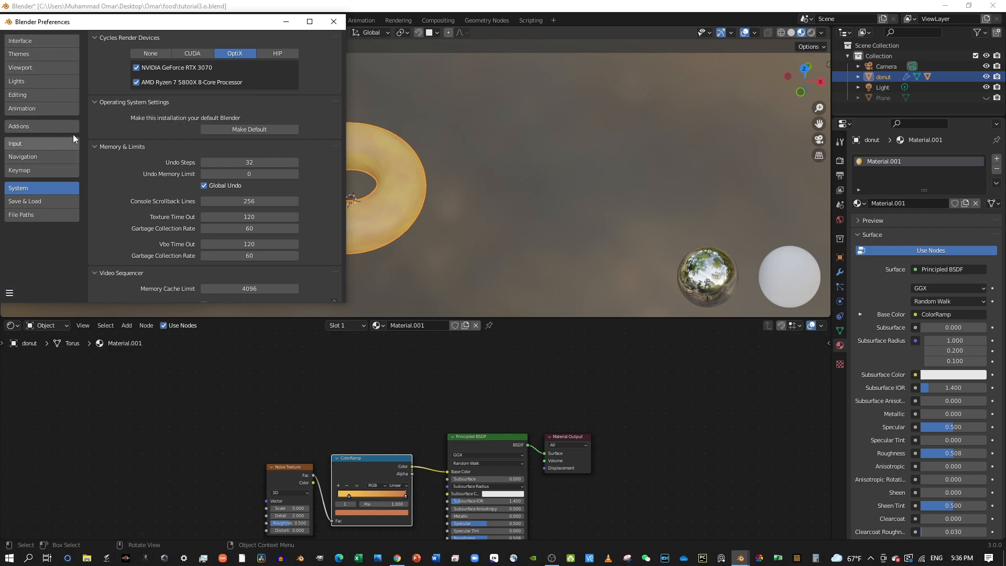
{"action": "left_click", "coordinate": [19, 175]}
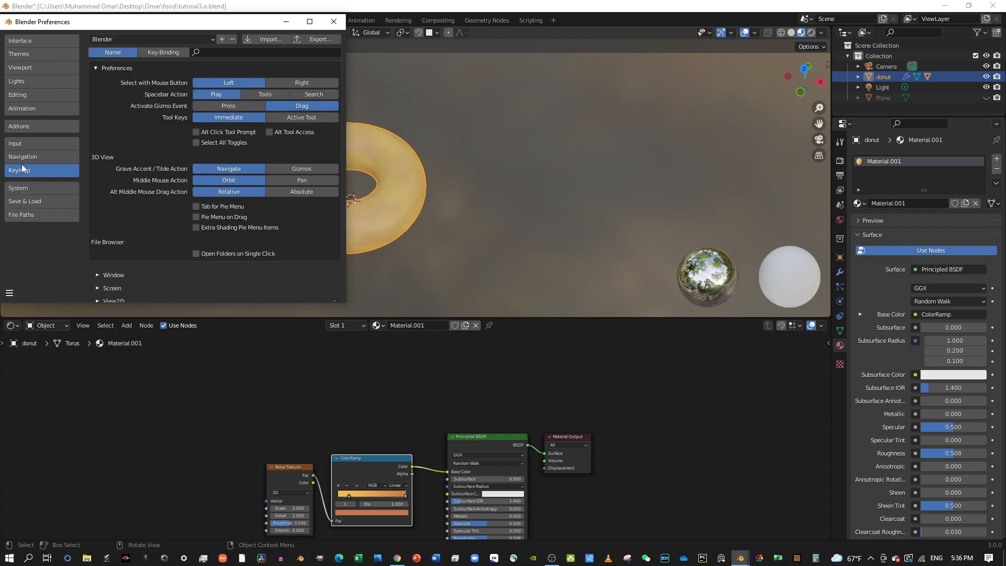
{"action": "left_click", "coordinate": [17, 157]}
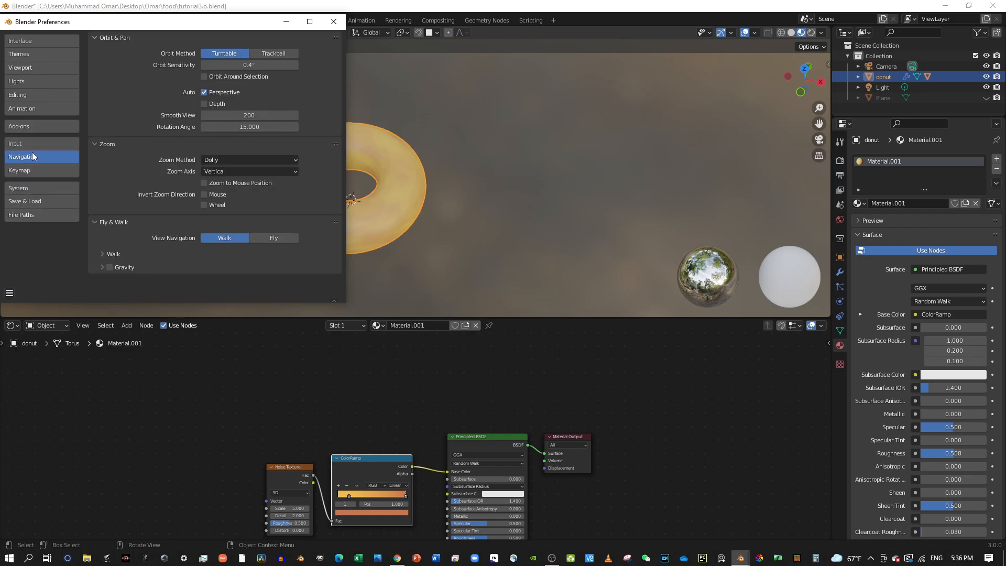
{"action": "left_click", "coordinate": [37, 141]}
{"action": "left_click", "coordinate": [36, 128]}
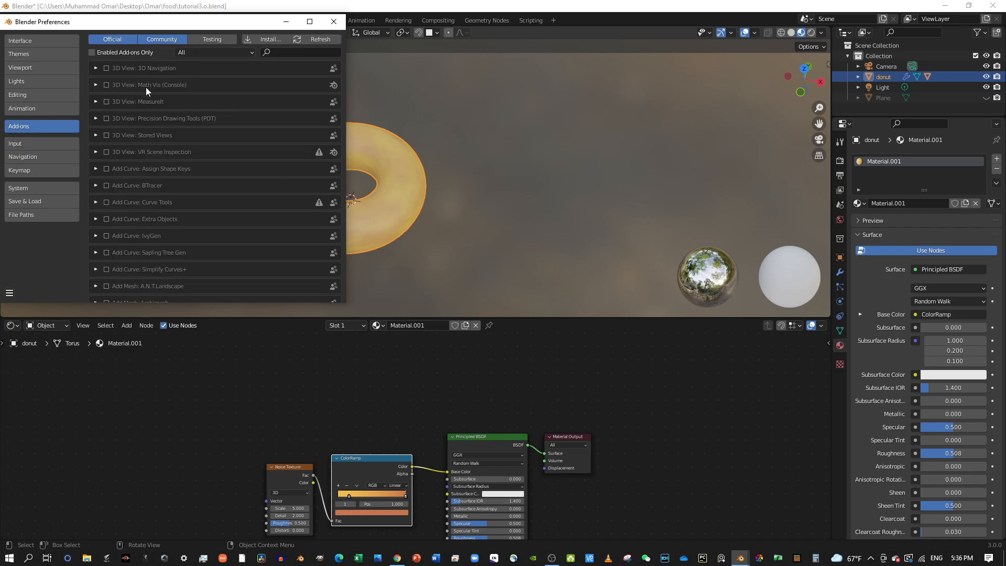
{"action": "left_click", "coordinate": [293, 52]}
{"action": "type", "text": "node"}
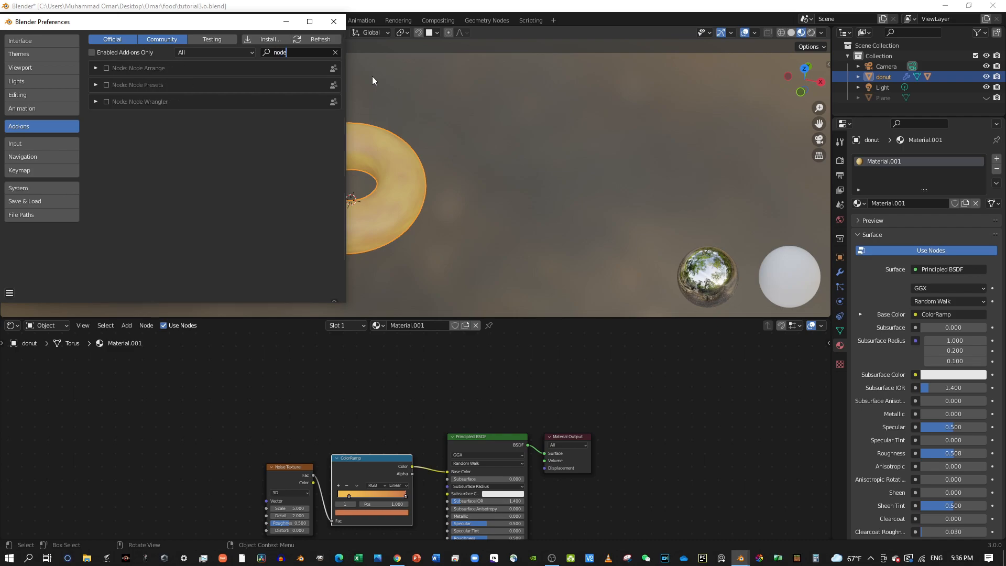
{"action": "left_click", "coordinate": [107, 102]}
{"action": "left_click", "coordinate": [106, 103]}
{"action": "left_click", "coordinate": [359, 99]}
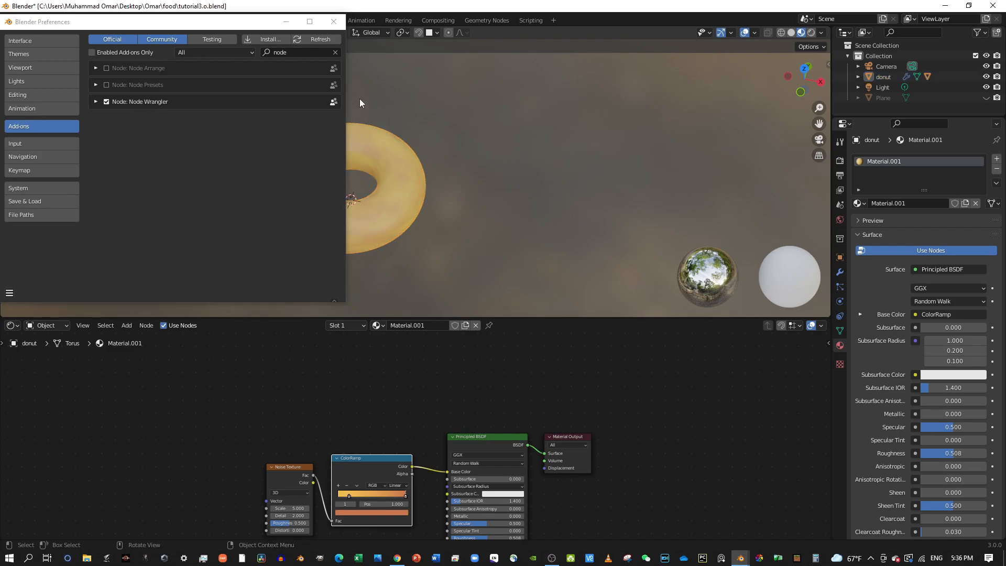
{"action": "left_click", "coordinate": [334, 21]}
- Preview the raw outputs of the Noise Texture and ColorRamp on the donut, and restore the Principled BSDF as the output
{"action": "scroll", "coordinate": [330, 473], "scroll_direction": "down", "scroll_amount": 1}
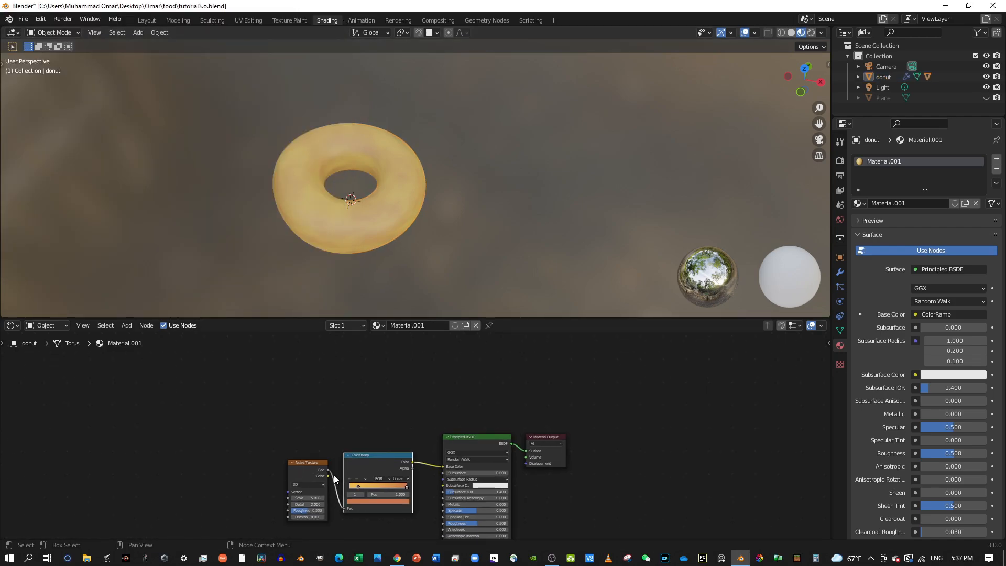
{"action": "left_click", "coordinate": [307, 469], "text": "ctrl+shift"}
{"action": "scroll", "coordinate": [349, 378], "scroll_direction": "up", "scroll_amount": 2}
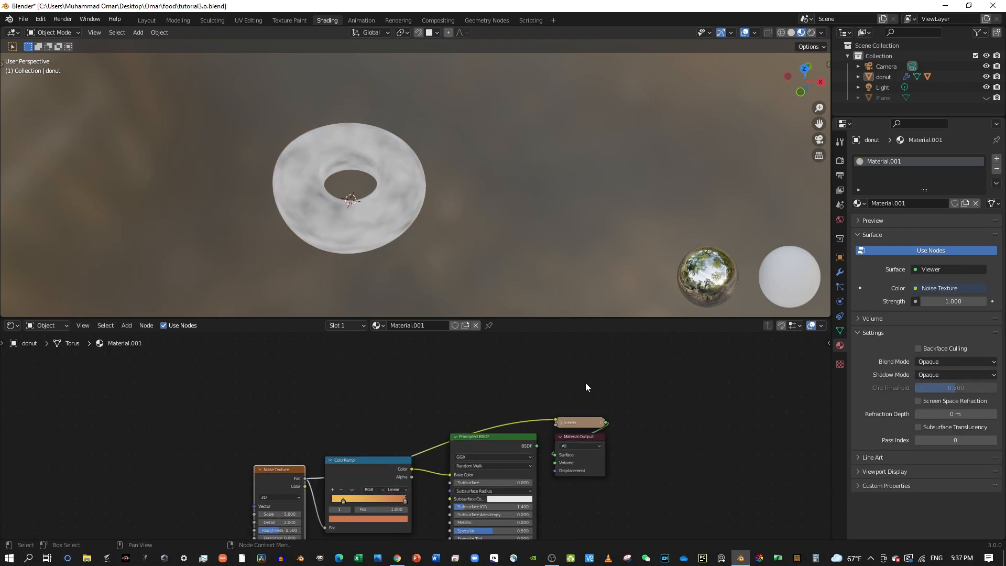
{"action": "middle_click_drag", "start_coordinate": [666, 362], "coordinate": [651, 508]}
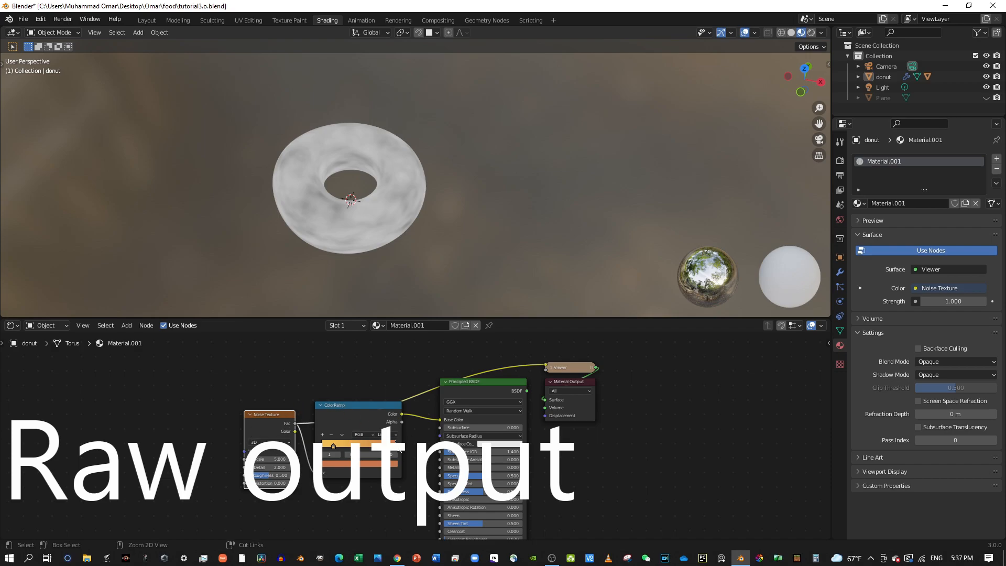
{"action": "left_click", "coordinate": [363, 420], "text": "ctrl+shift"}
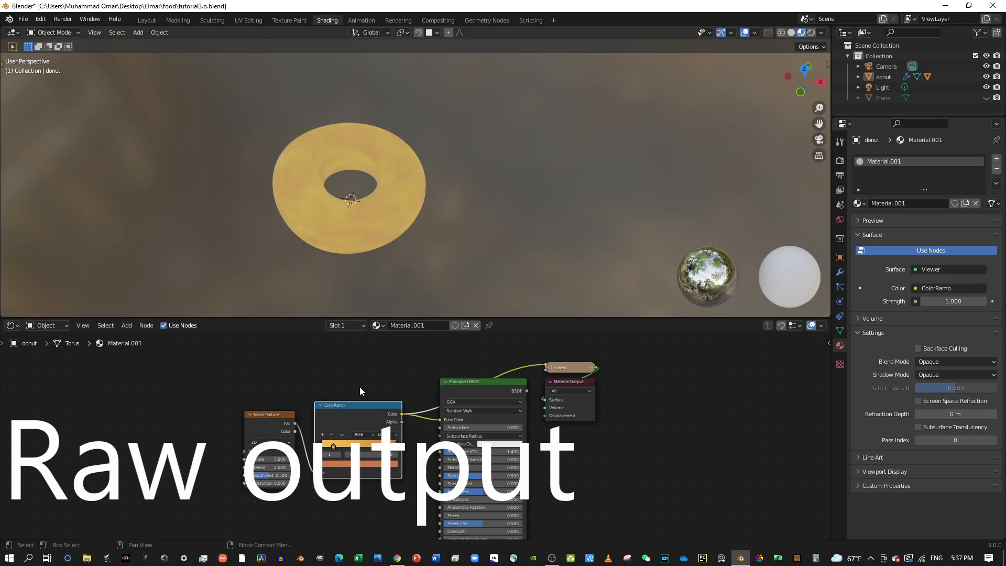
{"action": "left_click", "coordinate": [481, 391], "text": "ctrl+shift"}
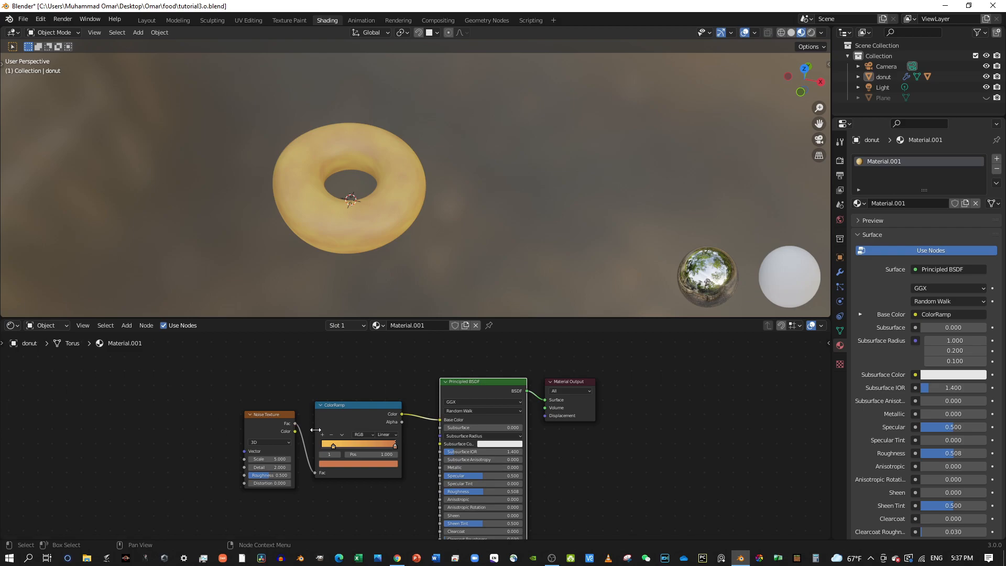
{"action": "middle_click_drag", "start_coordinate": [369, 127], "coordinate": [369, 104]}
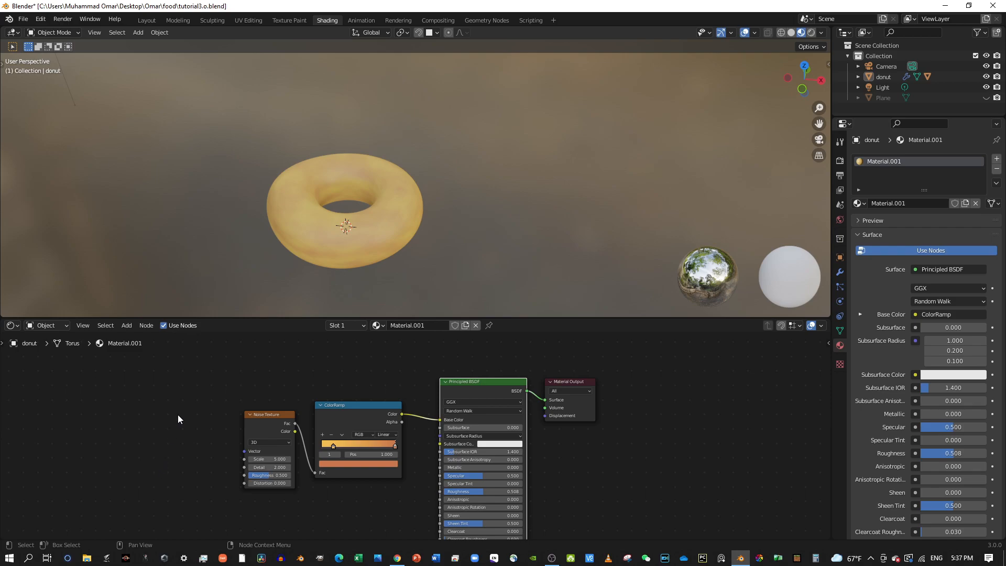
- Add a Texture Coordinate node and place it in front of the Noise Texture node
{"action": "key", "text": "shift+a"}
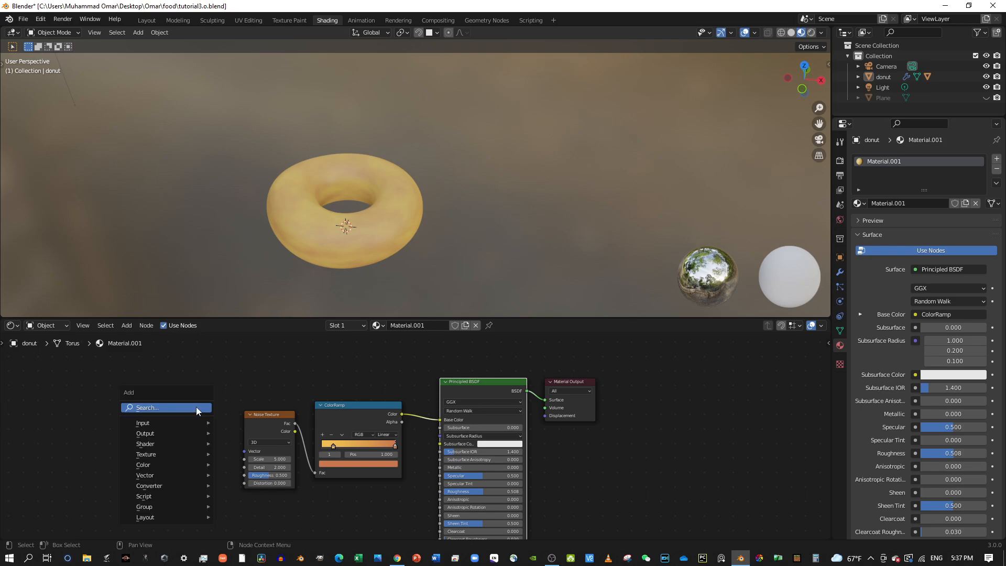
{"action": "left_click", "coordinate": [196, 407]}
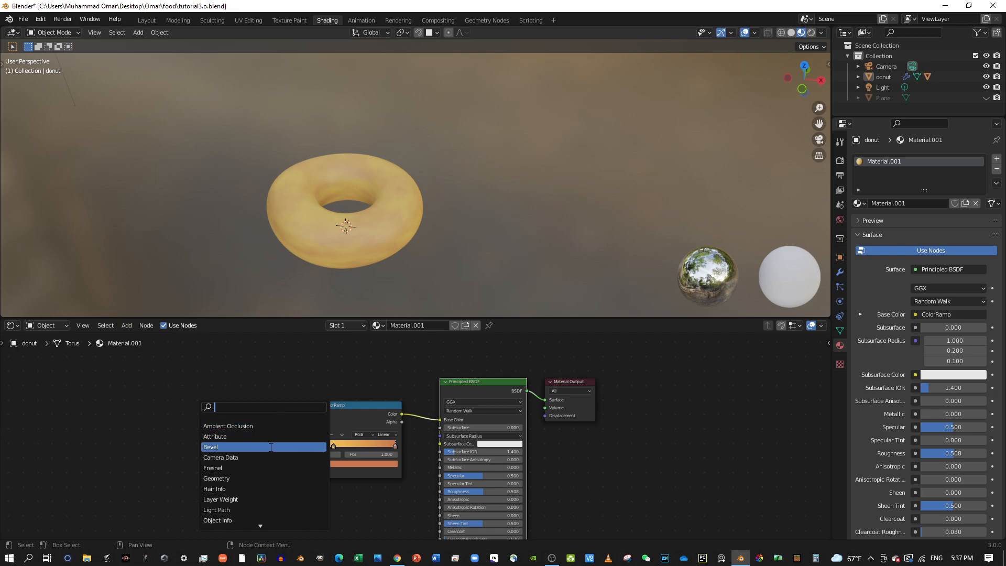
{"action": "type", "text": "ima"}
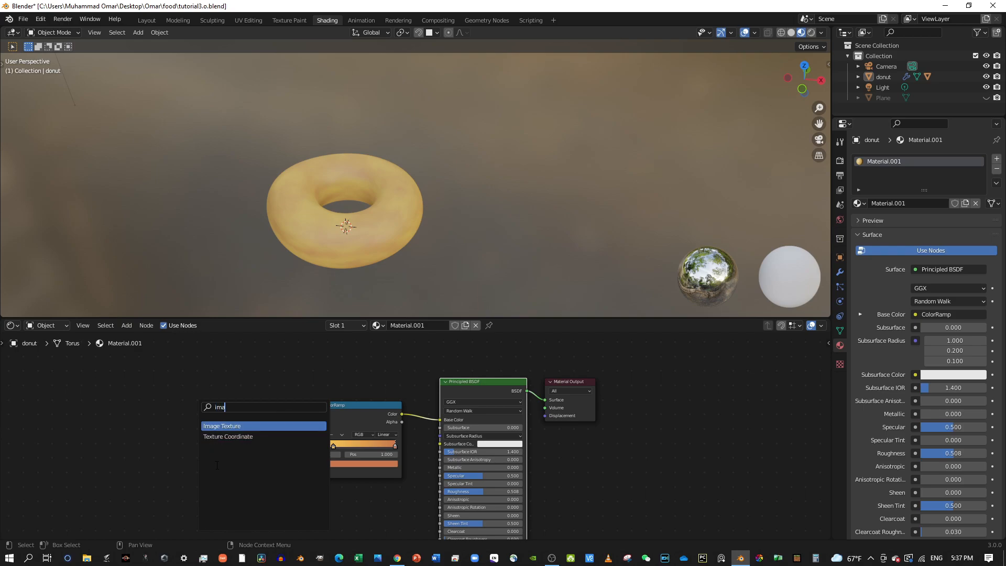
{"action": "left_click", "coordinate": [267, 436]}
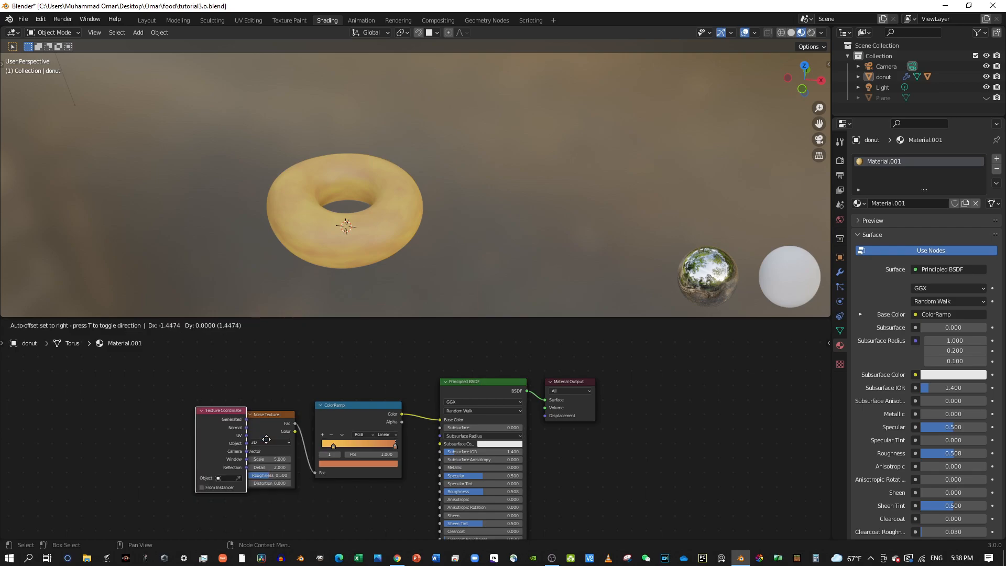
{"action": "left_click", "coordinate": [199, 444]}
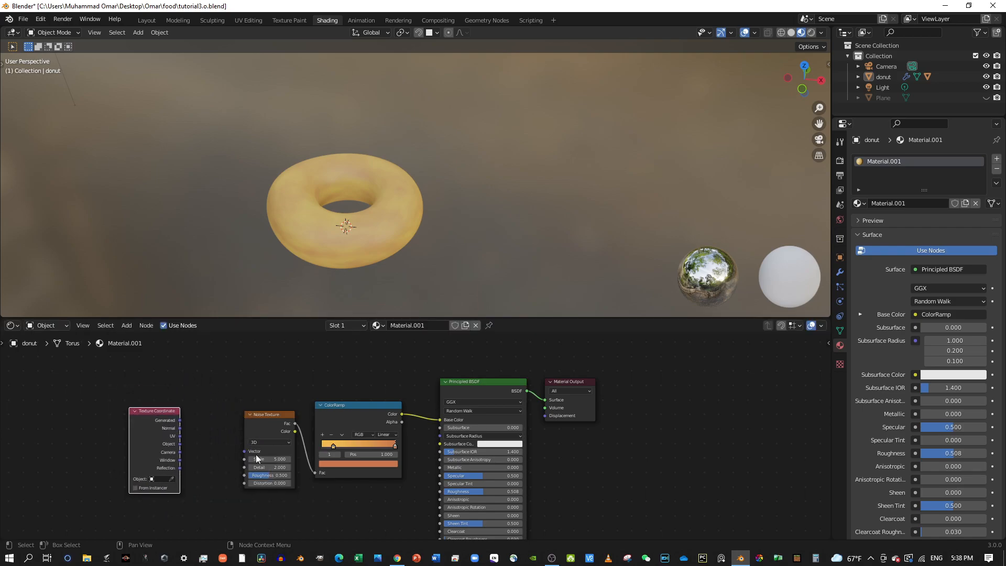
- Connect the Texture Coordinate's Object output to the Noise Texture's Vector input and set the noise Scale to 24.7
{"action": "left_click_drag", "start_coordinate": [245, 451], "coordinate": [220, 446]}
{"action": "left_click_drag", "start_coordinate": [244, 450], "coordinate": [184, 421]}
{"action": "right_click_drag", "start_coordinate": [226, 441], "coordinate": [220, 474], "text": "ctrl"}
{"action": "left_click_drag", "start_coordinate": [241, 452], "coordinate": [181, 445]}
{"action": "middle_click_drag", "start_coordinate": [434, 223], "coordinate": [410, 231]}
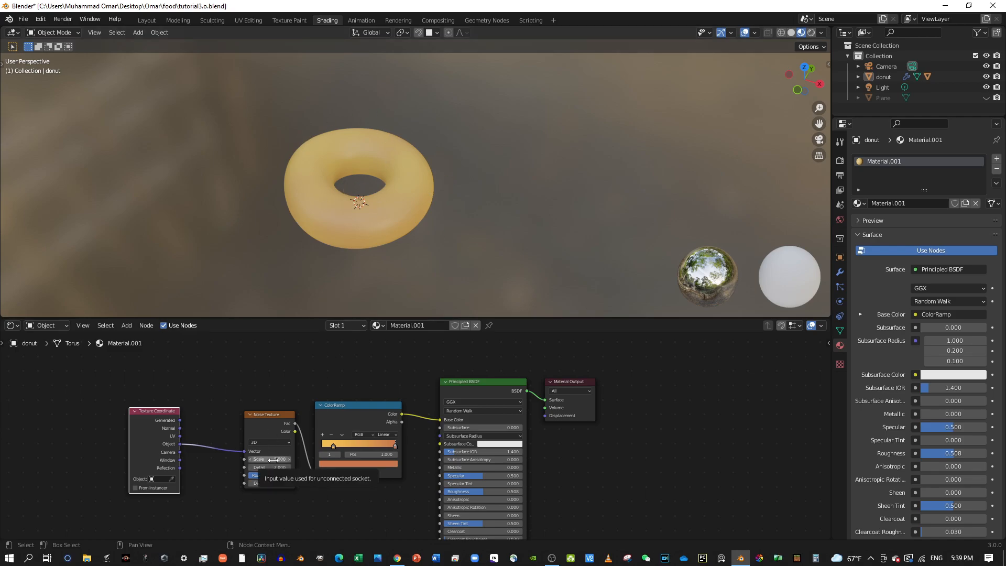
{"action": "mouse_move", "coordinate": [270, 460]}
{"action": "left_mouse_down"}
{"action": "mouse_move", "coordinate": [356, 459]}
{"action": "mouse_move", "coordinate": [230, 459]}
{"action": "left_mouse_up"}
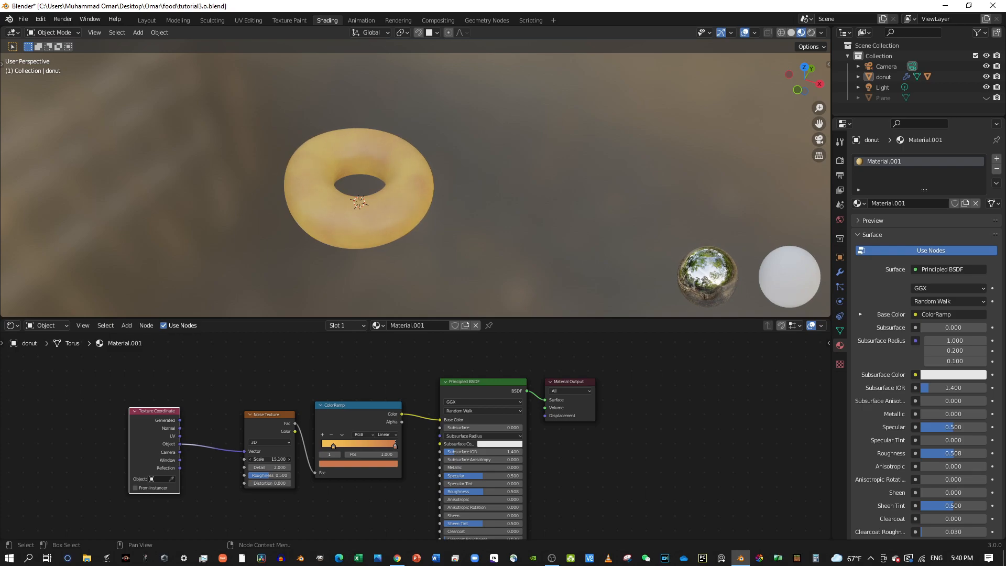
{"action": "left_click_drag", "start_coordinate": [270, 460], "coordinate": [270, 459]}
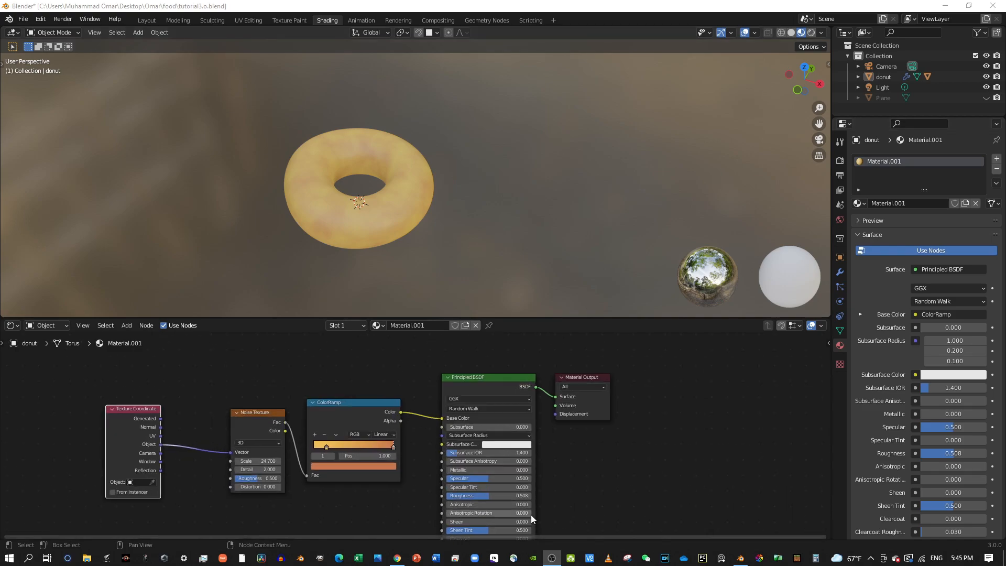
- Connect the Noise Texture's Fac output to the Principled BSDF's Normal input and inspect the donut surface up close
{"action": "middle_click_drag", "start_coordinate": [606, 423], "coordinate": [637, 495]}
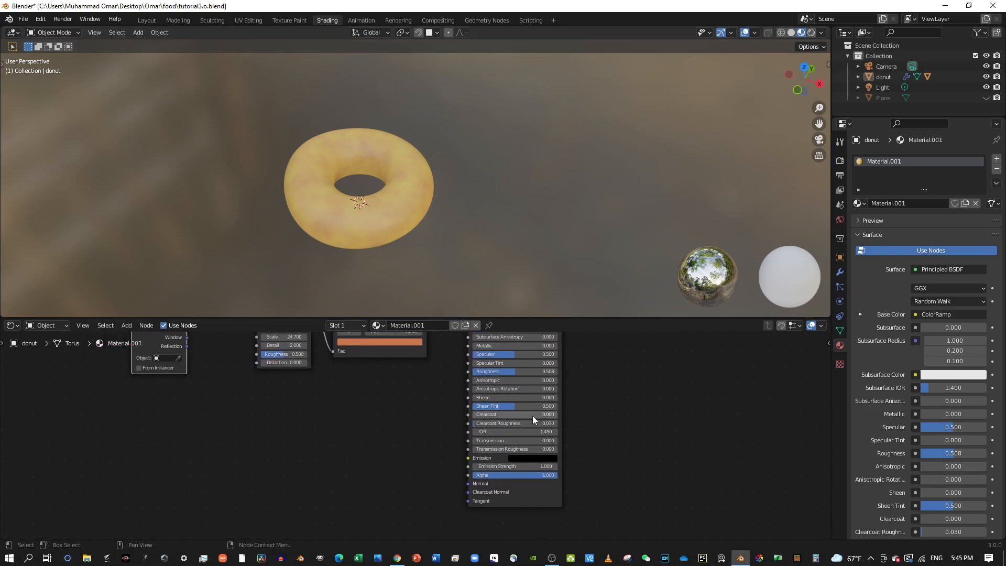
{"action": "left_click", "coordinate": [467, 481]}
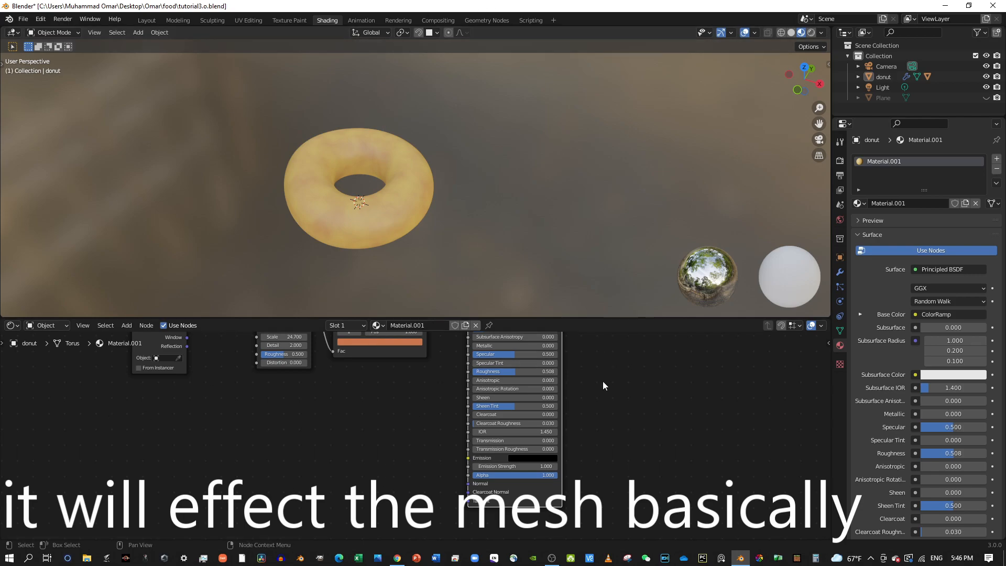
{"action": "scroll", "coordinate": [311, 399], "scroll_direction": "down", "scroll_amount": 1}
{"action": "scroll", "coordinate": [369, 403], "scroll_direction": "down", "scroll_amount": 1}
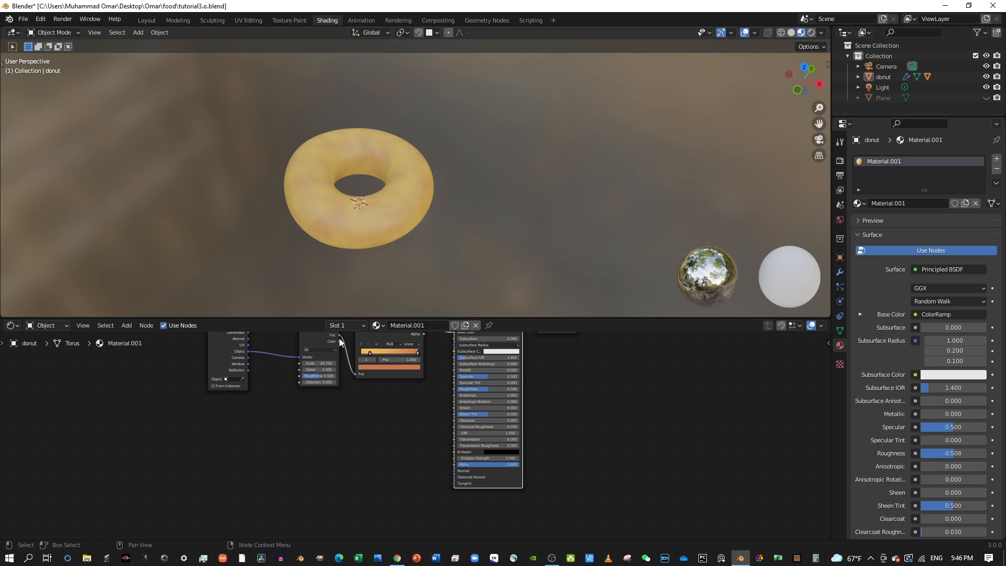
{"action": "left_click_drag", "start_coordinate": [339, 336], "coordinate": [454, 471]}
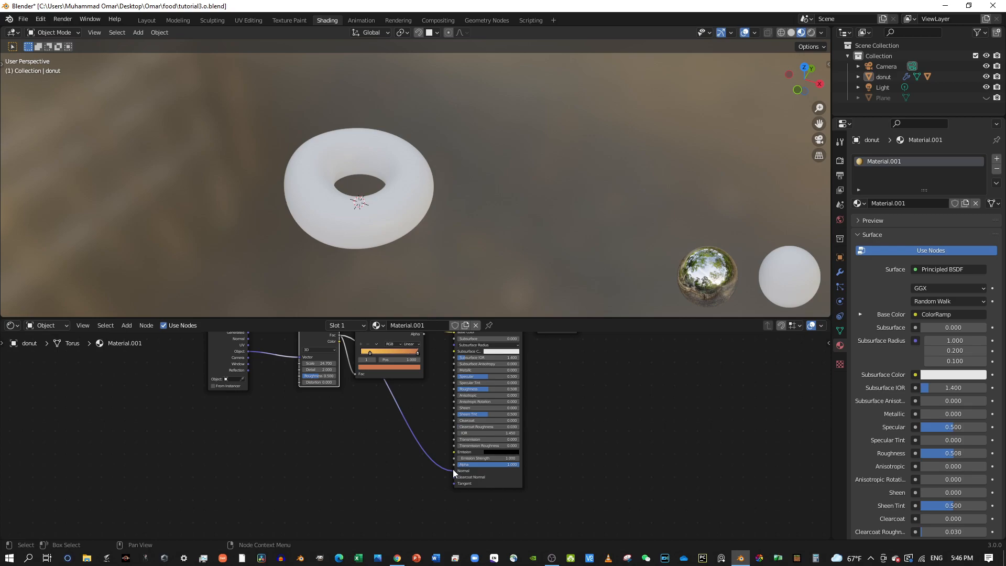
{"action": "middle_click_drag", "start_coordinate": [398, 255], "coordinate": [507, 159]}
{"action": "scroll", "coordinate": [339, 244], "scroll_direction": "up", "scroll_amount": 5}
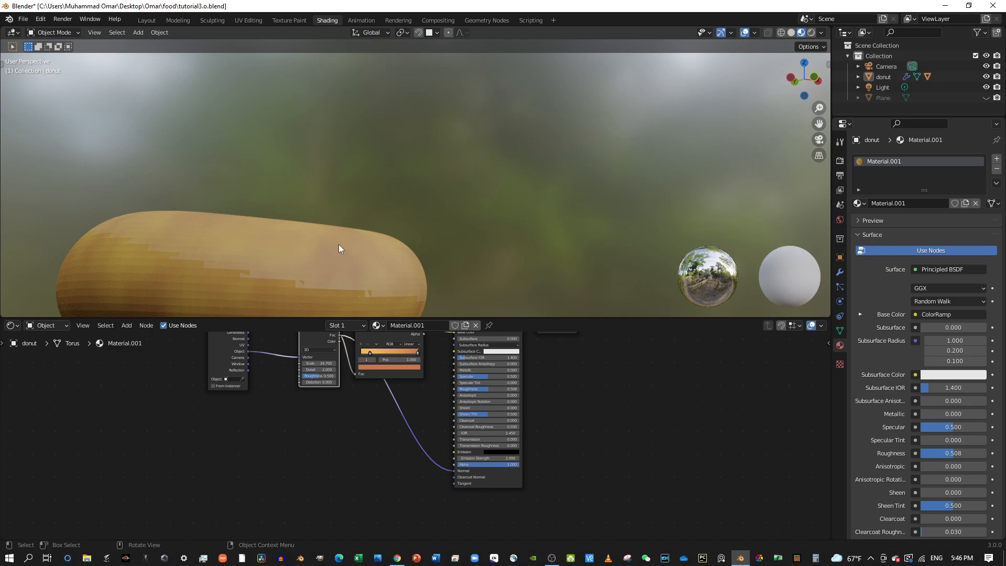
{"action": "middle_click_drag", "start_coordinate": [337, 247], "coordinate": [303, 309]}
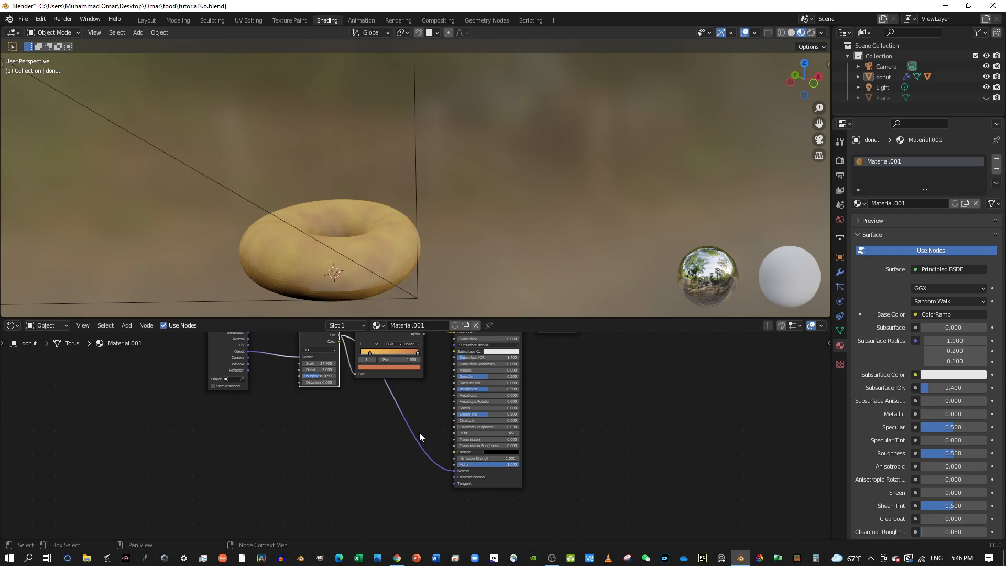
- Move the ColorRamp node up, clear of the link running from the Noise Texture to the Principled BSDF's Normal
{"action": "scroll", "coordinate": [343, 393], "scroll_direction": "down", "scroll_amount": 2}
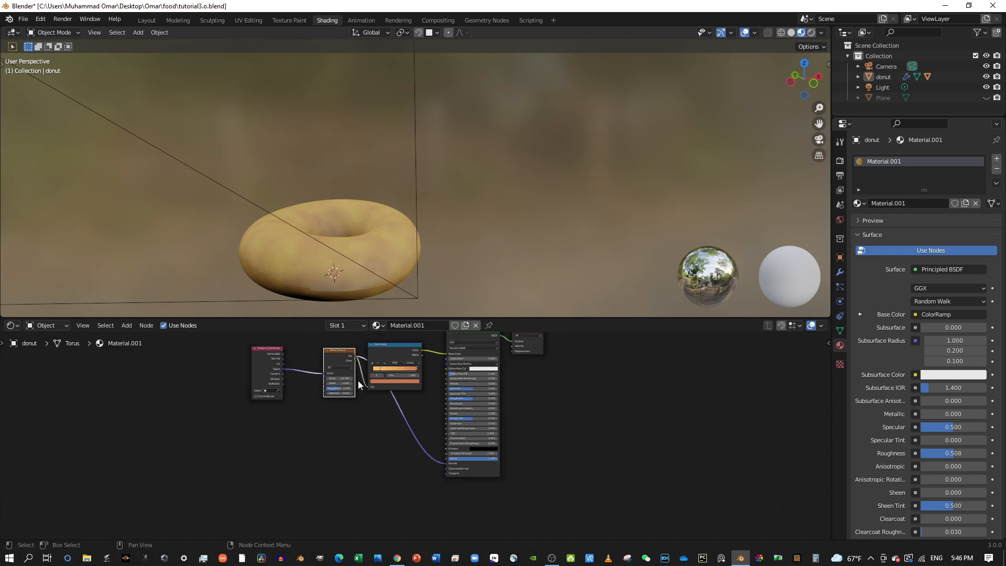
{"action": "middle_click_drag", "start_coordinate": [350, 422], "coordinate": [321, 456]}
{"action": "scroll", "coordinate": [335, 461], "scroll_direction": "up", "scroll_amount": 1}
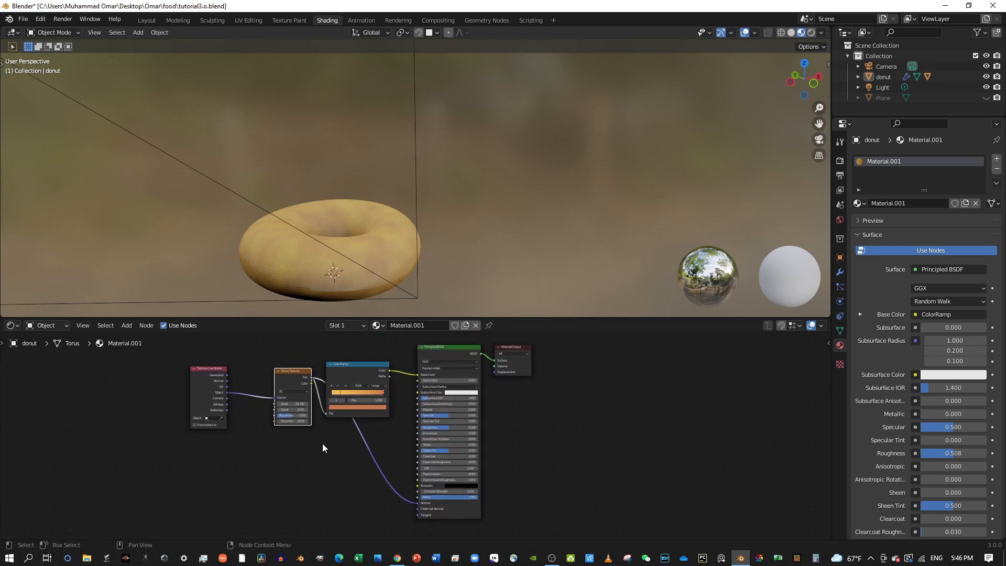
{"action": "mouse_move", "coordinate": [351, 376]}
{"action": "left_mouse_down"}
{"action": "mouse_move", "coordinate": [357, 347]}
{"action": "mouse_move", "coordinate": [348, 382]}
{"action": "mouse_move", "coordinate": [363, 368]}
{"action": "left_mouse_up"}
{"action": "scroll", "coordinate": [386, 508], "scroll_direction": "down", "scroll_amount": 2}
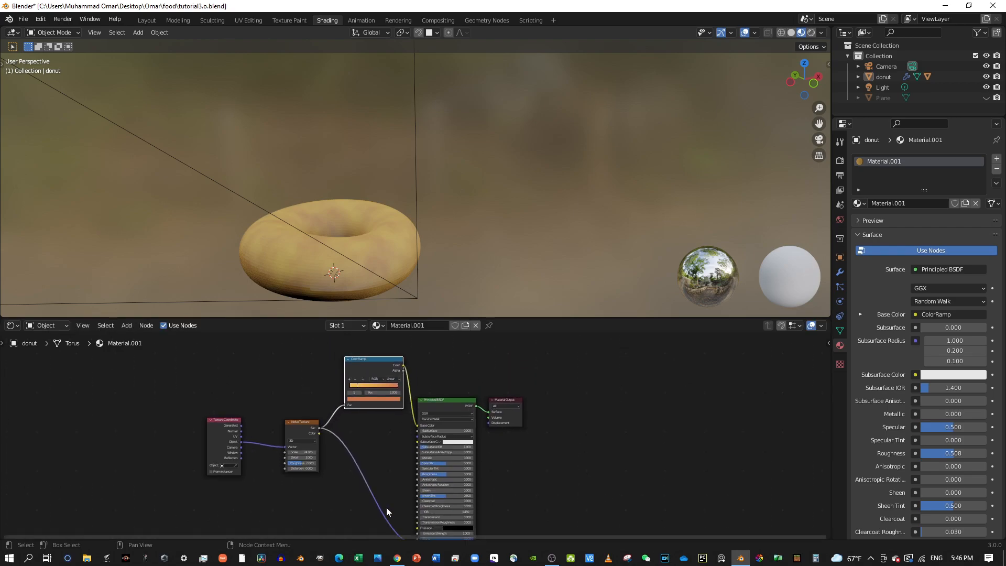
{"action": "scroll", "coordinate": [402, 469], "scroll_direction": "up", "scroll_amount": 1}
{"action": "middle_click_drag", "start_coordinate": [379, 451], "coordinate": [374, 420]}
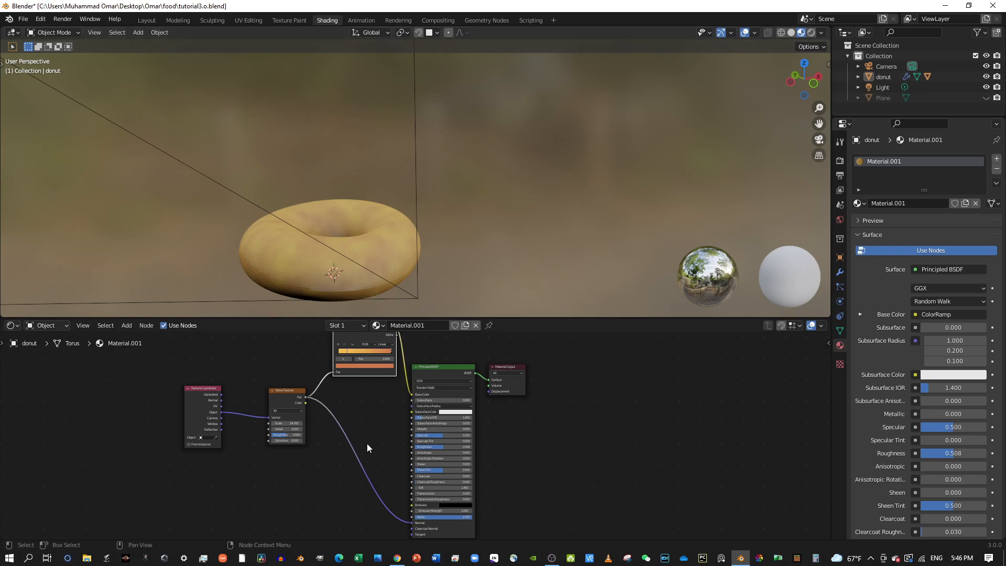
- Insert a Bump node on the link between the Noise Texture and the Principled BSDF's Normal, and inspect the donut from the side
{"action": "key", "text": "shift+a"}
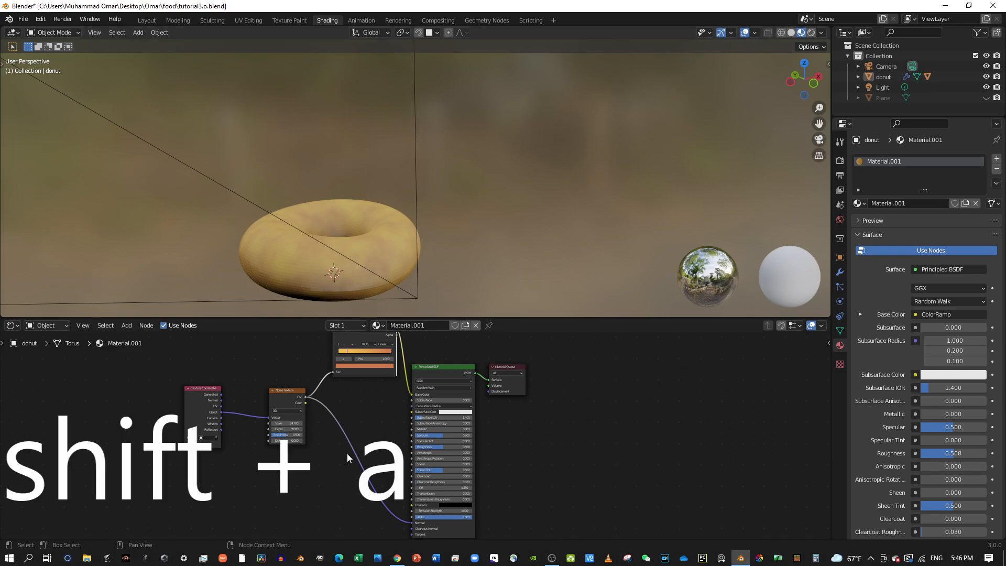
{"action": "key", "text": "shift+a"}
{"action": "mouse_move", "coordinate": [317, 484]}
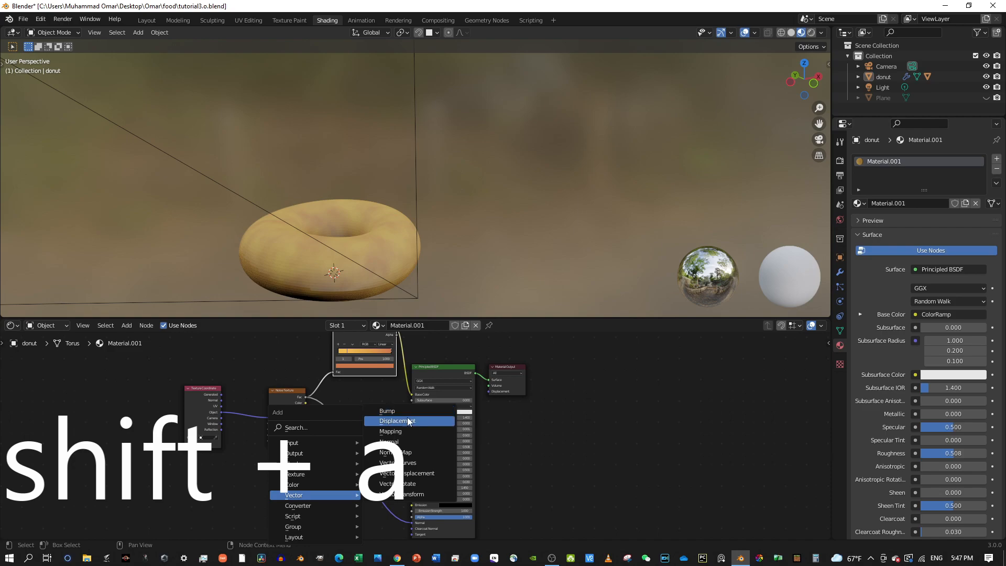
{"action": "left_click", "coordinate": [410, 412]}
{"action": "left_click", "coordinate": [340, 439]}
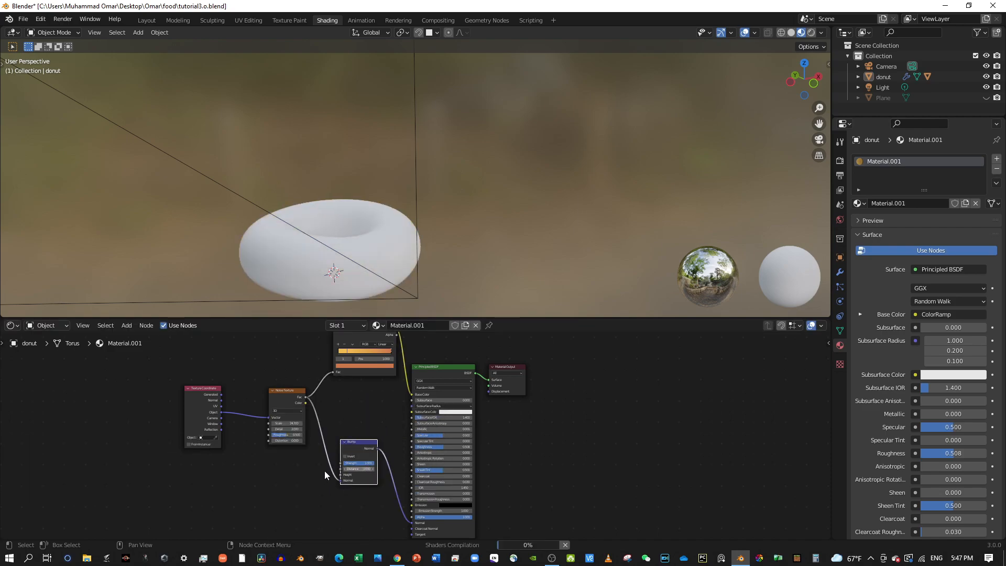
{"action": "scroll", "coordinate": [323, 473], "scroll_direction": "up", "scroll_amount": 2}
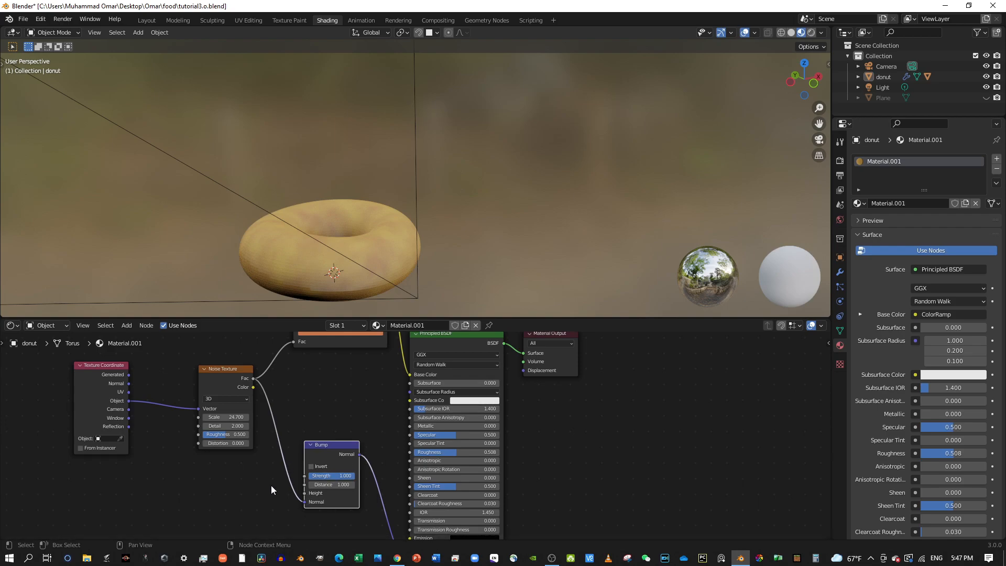
{"action": "scroll", "coordinate": [359, 265], "scroll_direction": "up", "scroll_amount": 3}
{"action": "scroll", "coordinate": [345, 272], "scroll_direction": "down", "scroll_amount": 5}
{"action": "middle_click_drag", "start_coordinate": [346, 273], "coordinate": [370, 250]}
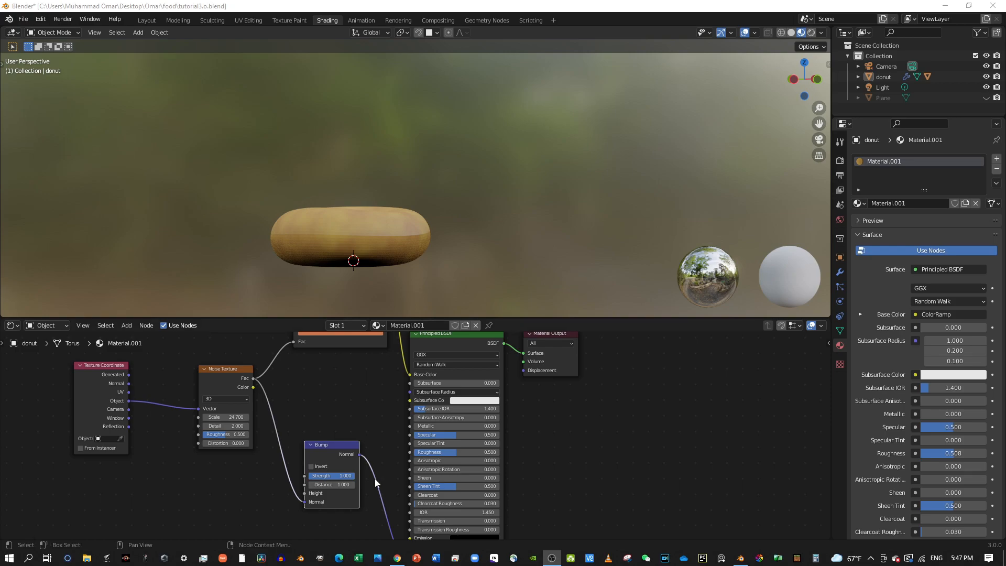
- Set the Bump node's Distance to 0.002
{"action": "left_click_drag", "start_coordinate": [327, 475], "coordinate": [354, 476]}
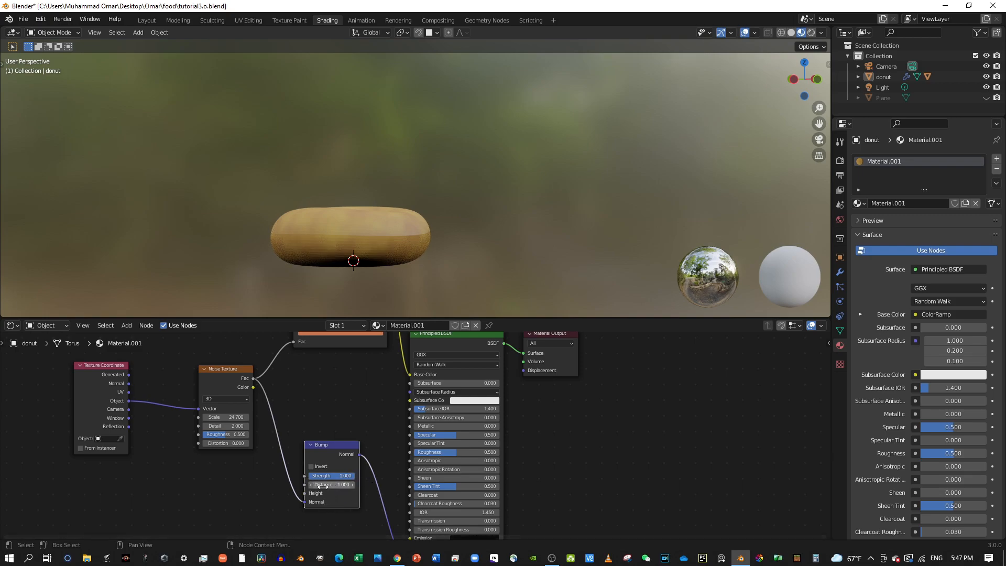
{"action": "mouse_move", "coordinate": [324, 486]}
{"action": "left_mouse_down"}
{"action": "mouse_move", "coordinate": [338, 486]}
{"action": "mouse_move", "coordinate": [330, 483]}
{"action": "left_mouse_up"}
{"action": "left_click", "coordinate": [344, 483]}
{"action": "key", "text": "BackSpace"}
{"action": "key", "text": "alt+Tab"}
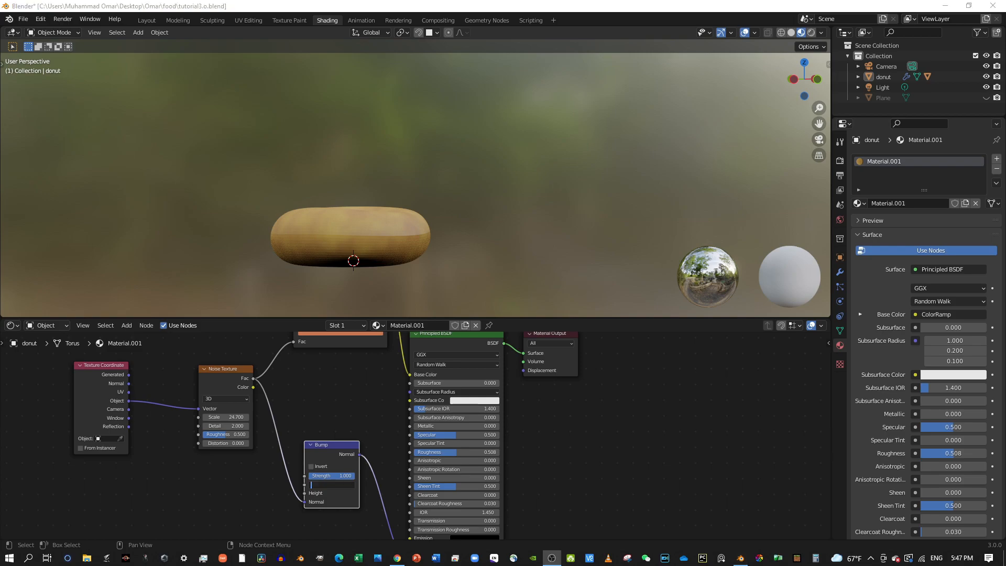
{"action": "left_click", "coordinate": [331, 487]}
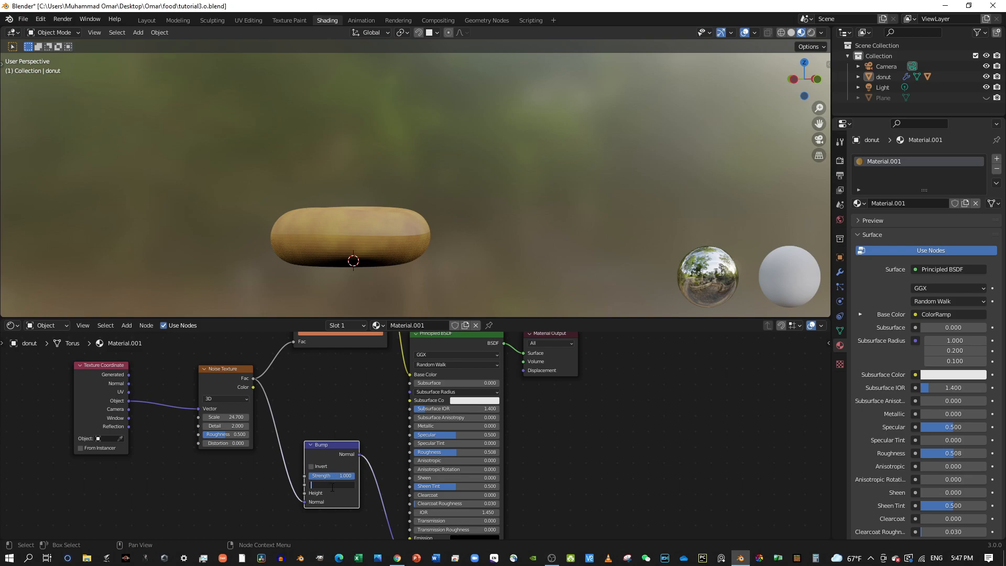
{"action": "type", "text": "002"}
{"action": "key", "text": "Return"}
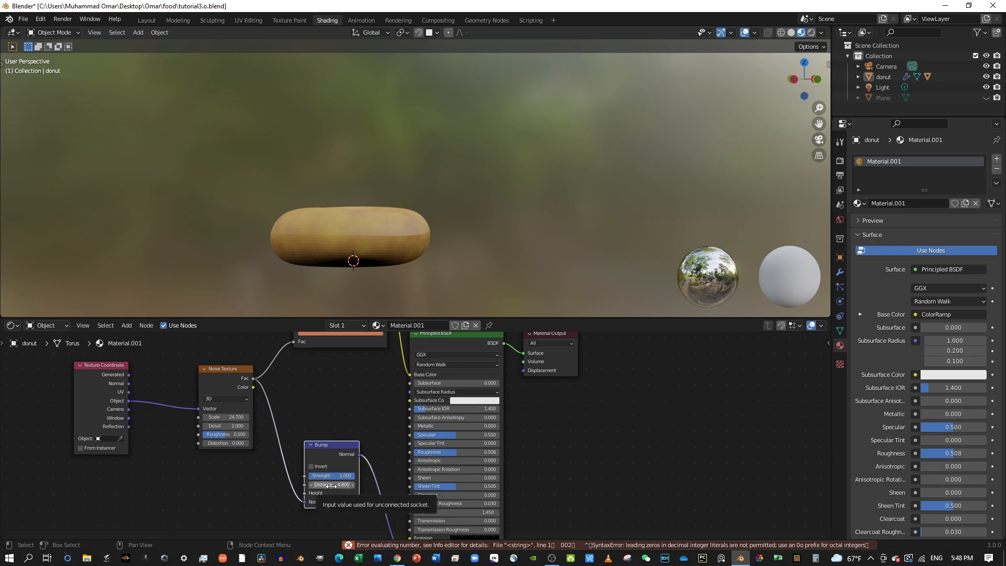
{"action": "left_click", "coordinate": [333, 486]}
{"action": "type", "text": "0"}
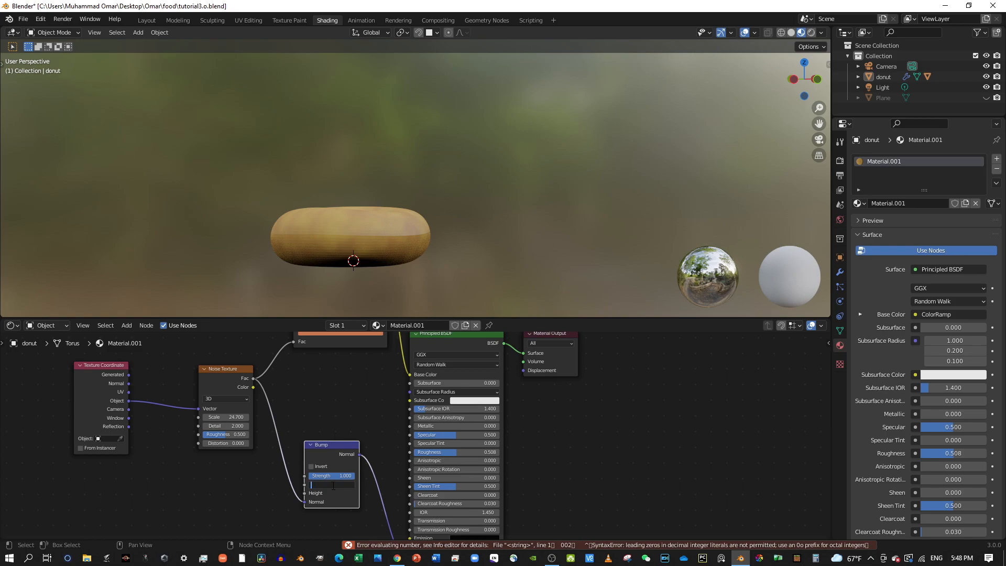
{"action": "type", "text": ".002"}
{"action": "key", "text": "Return"}
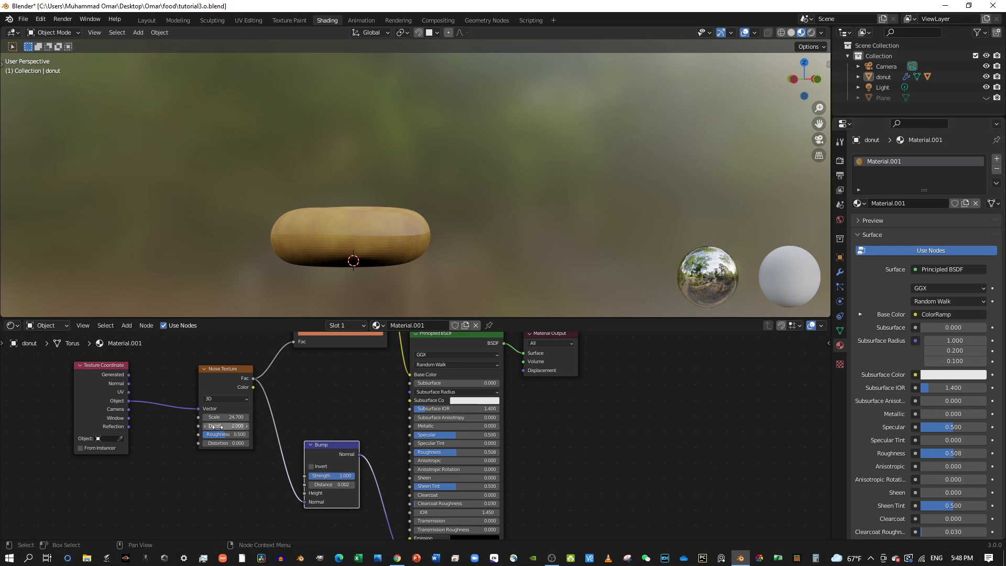
- Set the Noise Texture's Detail to 0 and feed its Fac output into the Bump node's Height instead of its Normal
{"action": "left_click_drag", "start_coordinate": [217, 427], "coordinate": [273, 427]}
{"action": "middle_click_drag", "start_coordinate": [420, 215], "coordinate": [379, 254]}
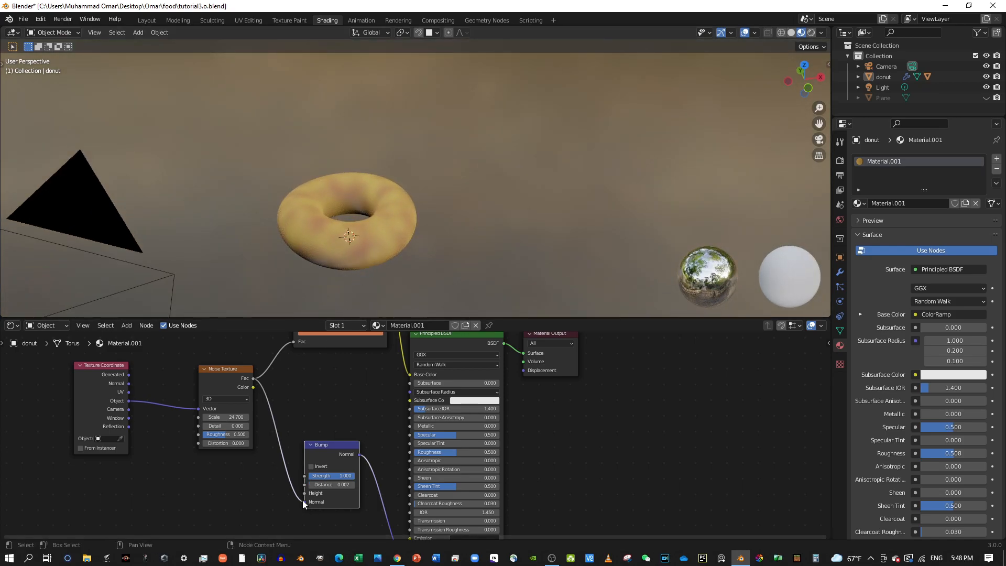
{"action": "mouse_move", "coordinate": [303, 502]}
{"action": "left_mouse_down"}
{"action": "mouse_move", "coordinate": [293, 496]}
{"action": "mouse_move", "coordinate": [300, 502]}
{"action": "left_mouse_up"}
{"action": "mouse_move", "coordinate": [304, 502]}
{"action": "left_mouse_down"}
{"action": "mouse_move", "coordinate": [294, 503]}
{"action": "mouse_move", "coordinate": [306, 494]}
{"action": "left_mouse_up"}
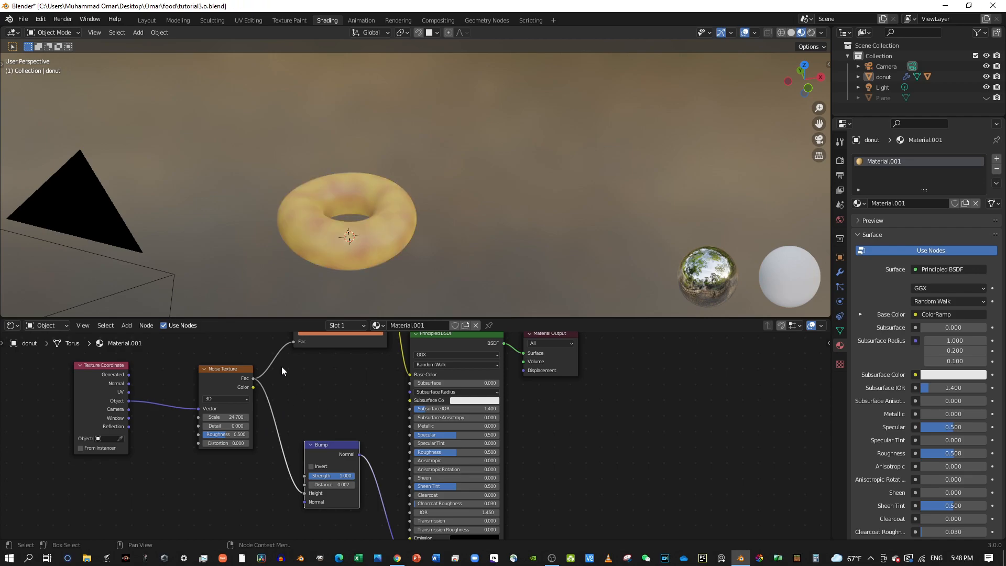
{"action": "middle_click_drag", "start_coordinate": [373, 287], "coordinate": [457, 228]}
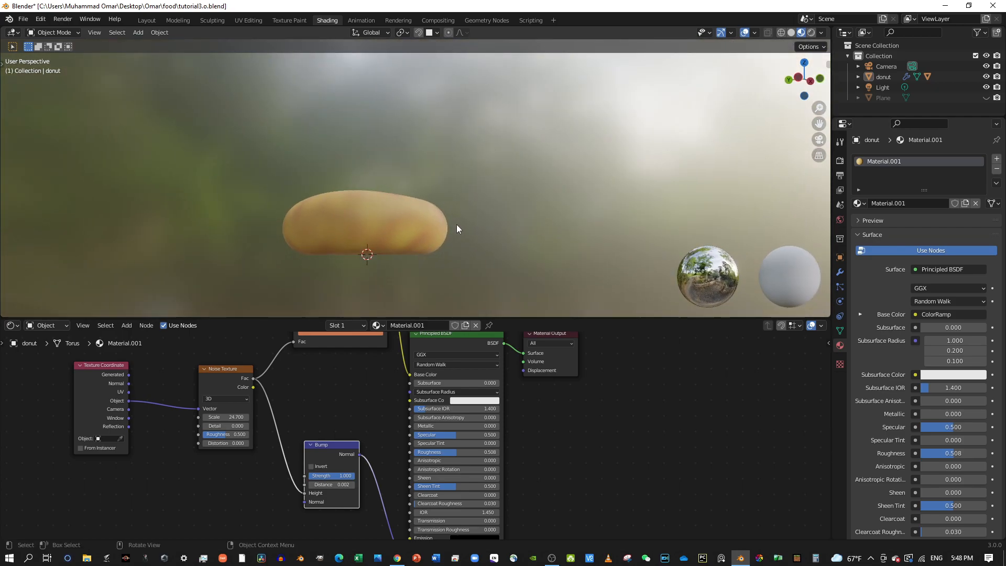
{"action": "scroll", "coordinate": [435, 209], "scroll_direction": "up", "scroll_amount": 1}
{"action": "scroll", "coordinate": [449, 467], "scroll_direction": "down", "scroll_amount": 2}
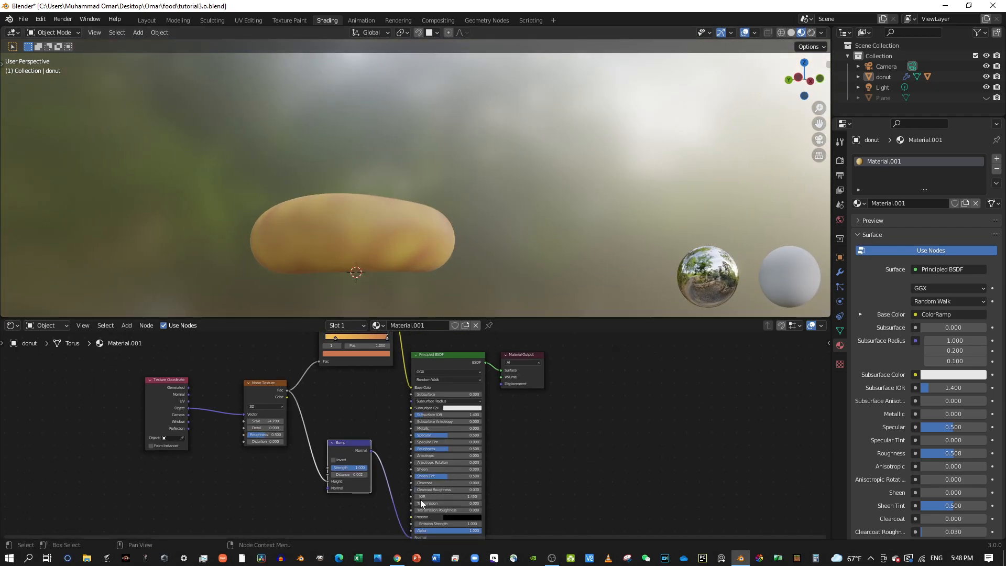
{"action": "scroll", "coordinate": [420, 499], "scroll_direction": "up", "scroll_amount": 1}
{"action": "middle_click_drag", "start_coordinate": [373, 246], "coordinate": [341, 294]}
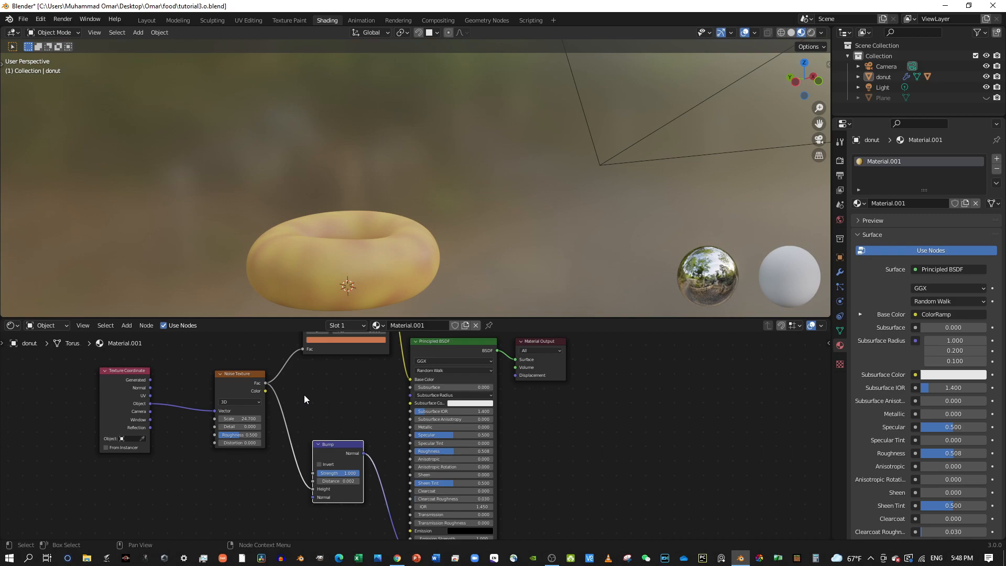
{"action": "scroll", "coordinate": [383, 297], "scroll_direction": "up", "scroll_amount": 5}
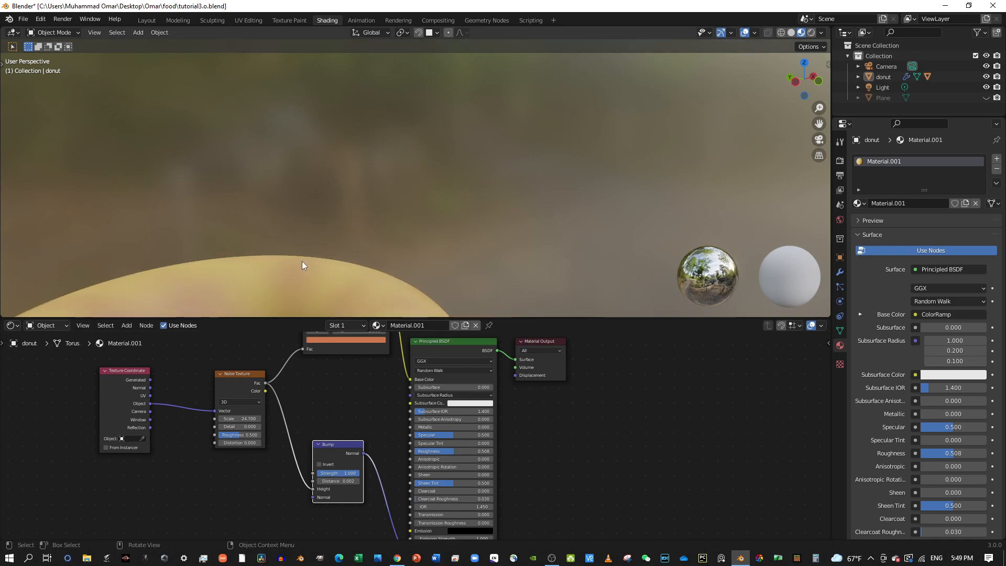
- Try a Detail of 15 on the Noise Texture and check its effect on the donut's surface
{"action": "middle_click_drag", "start_coordinate": [321, 247], "coordinate": [324, 282]}
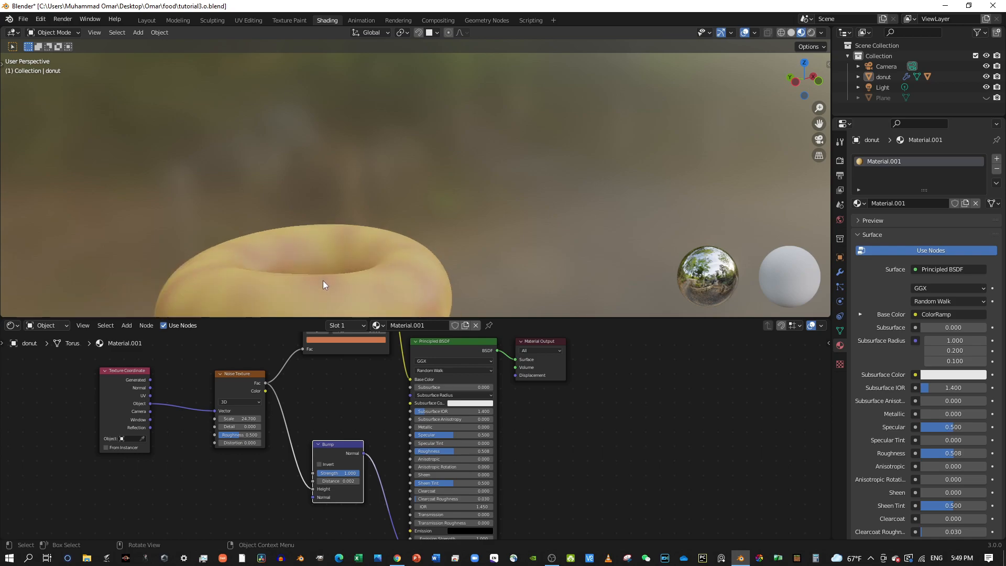
{"action": "scroll", "coordinate": [323, 281], "scroll_direction": "down", "scroll_amount": 3}
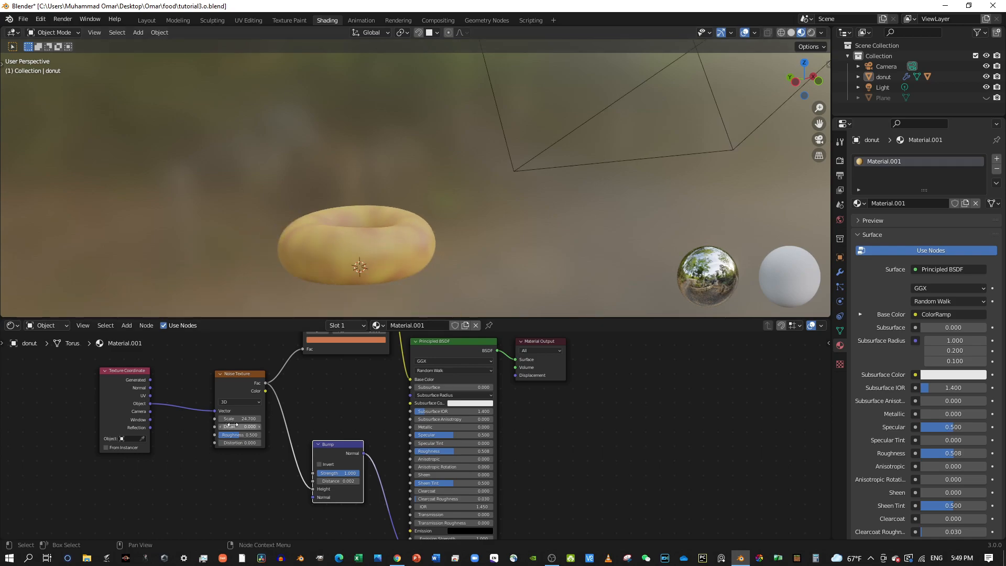
{"action": "left_click_drag", "start_coordinate": [230, 426], "coordinate": [232, 426]}
{"action": "scroll", "coordinate": [400, 304], "scroll_direction": "up", "scroll_amount": 4}
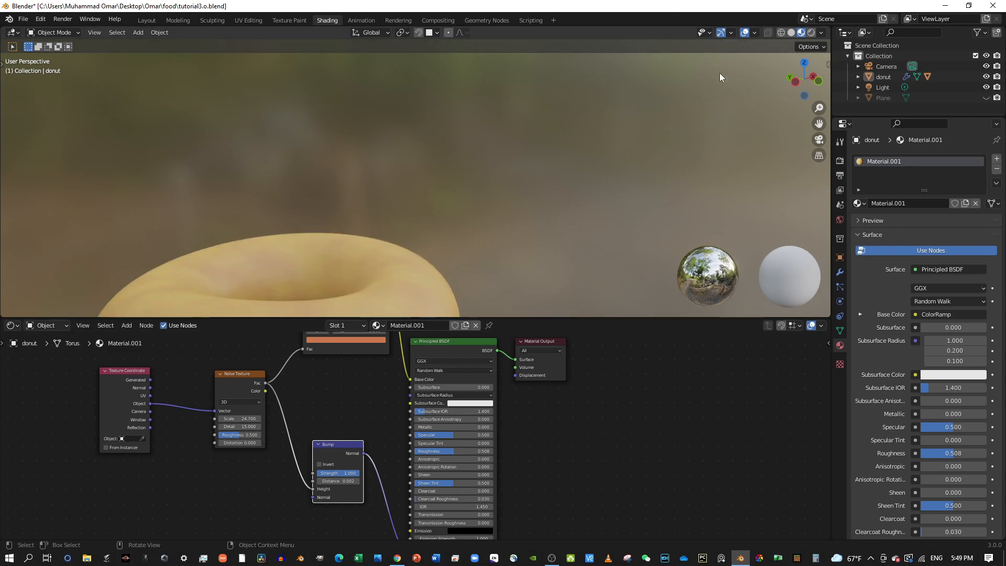
- Enlarge the 3D viewport by shrinking the node editor, and view the donut from the side
{"action": "left_click_drag", "start_coordinate": [611, 317], "coordinate": [619, 365]}
{"action": "middle_click_drag", "start_coordinate": [436, 280], "coordinate": [446, 248]}
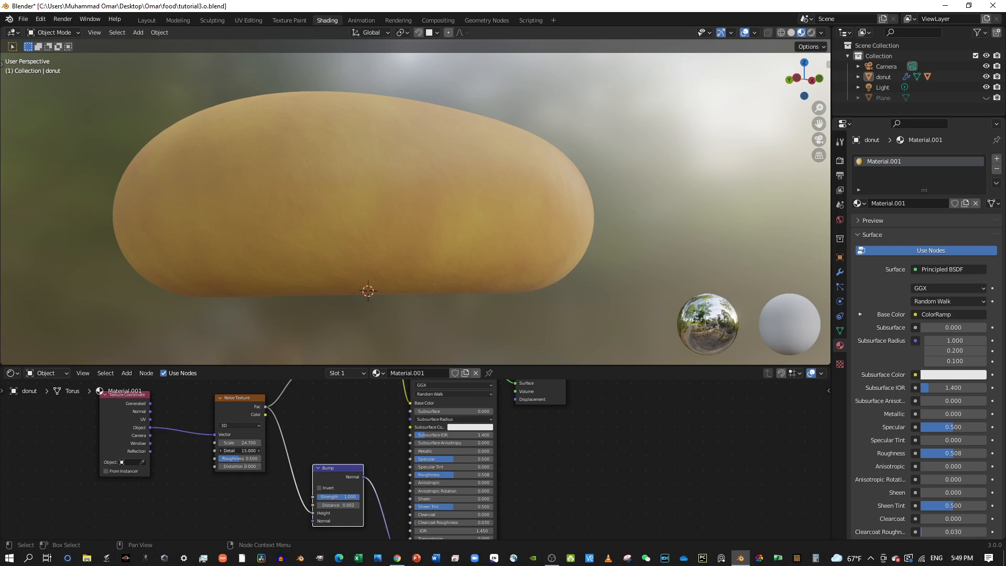
- Lower the Noise Texture's Detail to 4.4 and examine the bumps on the donut up close
{"action": "left_click_drag", "start_coordinate": [240, 451], "coordinate": [178, 450]}
{"action": "left_click_drag", "start_coordinate": [240, 450], "coordinate": [251, 451]}
{"action": "scroll", "coordinate": [608, 185], "scroll_direction": "up", "scroll_amount": 6}
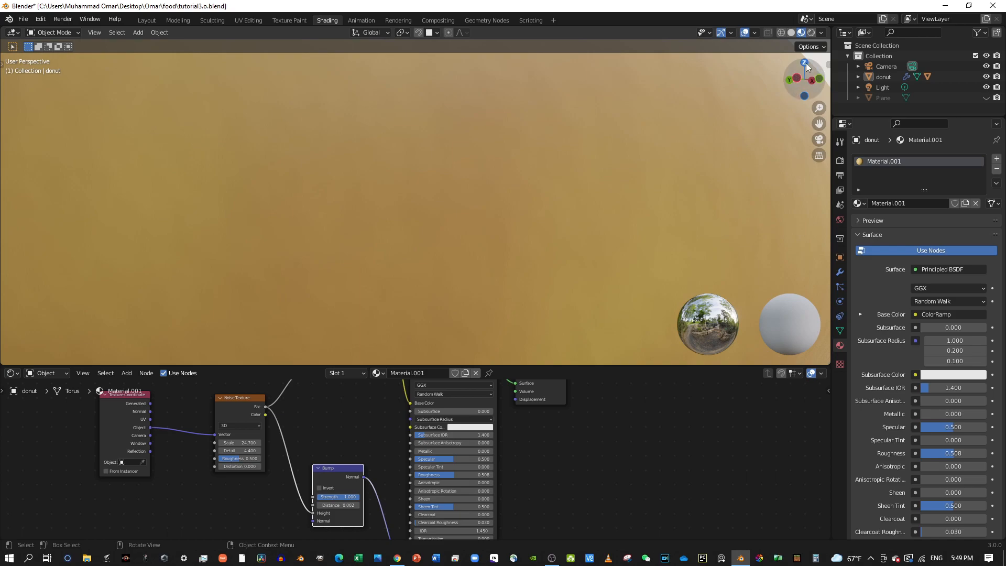
{"action": "scroll", "coordinate": [734, 134], "scroll_direction": "down", "scroll_amount": 2}
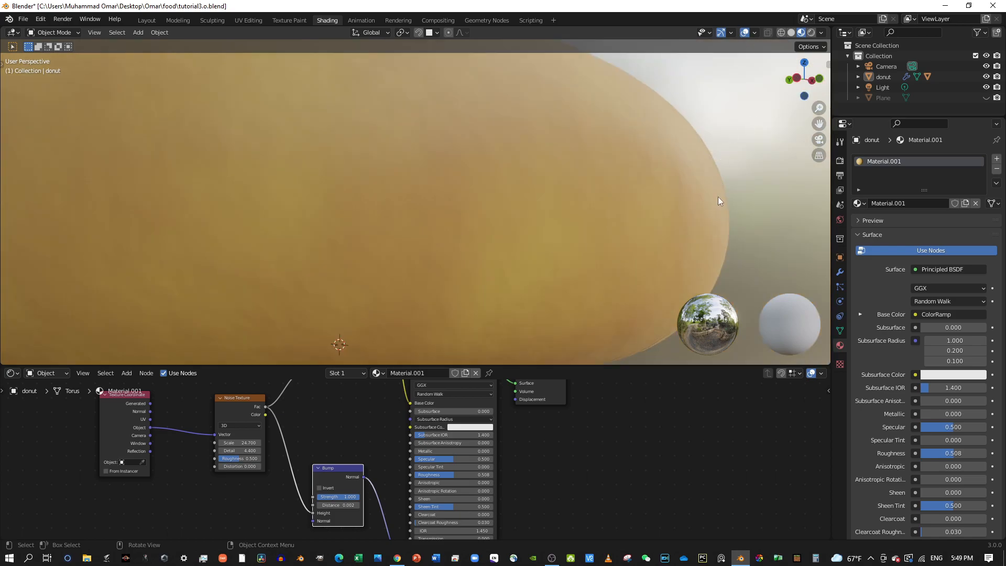
{"action": "scroll", "coordinate": [568, 225], "scroll_direction": "down", "scroll_amount": 4}
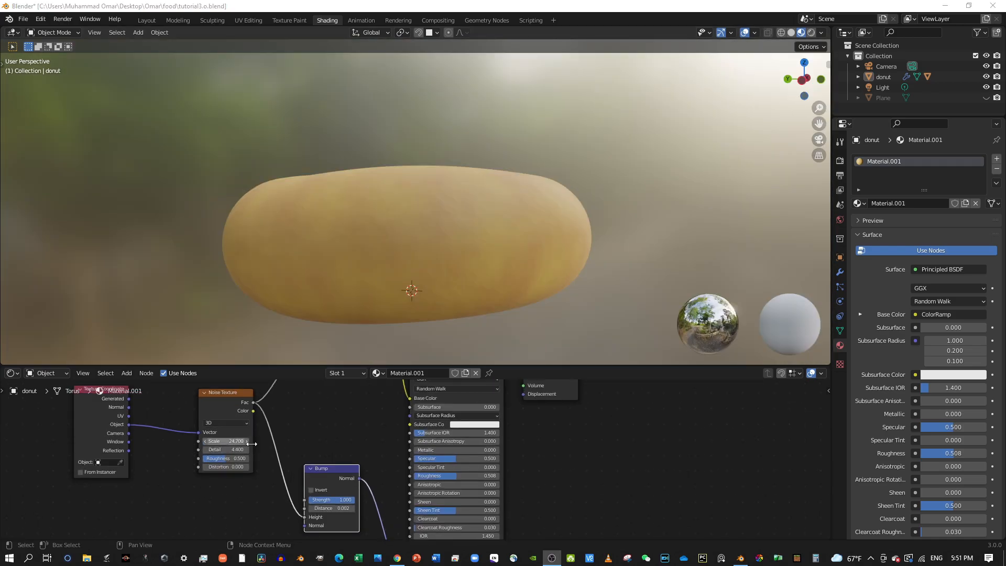
- Reduce the Noise Texture's Detail to 3.1 and inspect the donut's surface from several sides
{"action": "scroll", "coordinate": [252, 444], "scroll_direction": "up", "scroll_amount": 1}
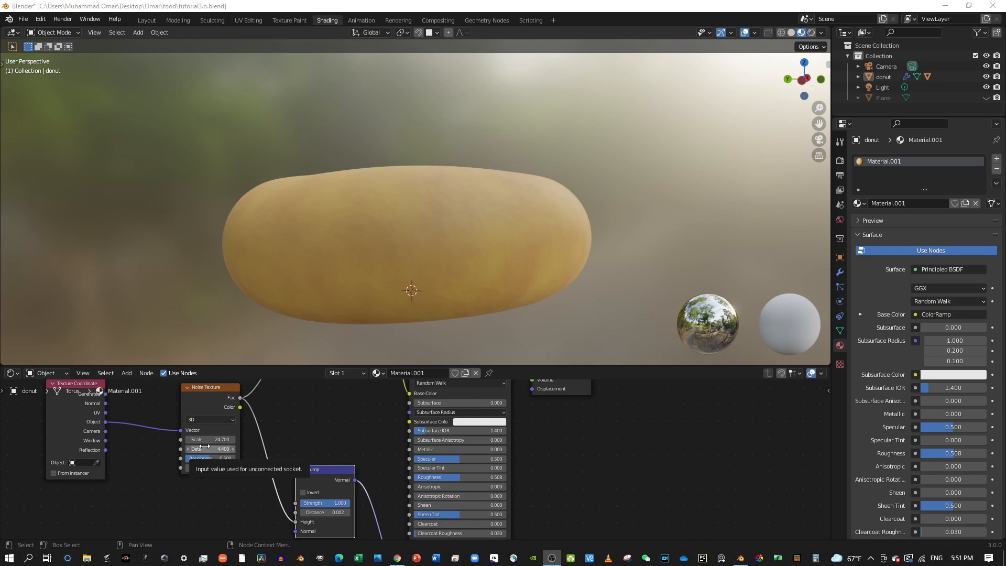
{"action": "mouse_move", "coordinate": [204, 446]}
{"action": "left_mouse_down"}
{"action": "mouse_move", "coordinate": [251, 446]}
{"action": "mouse_move", "coordinate": [216, 446]}
{"action": "left_mouse_up"}
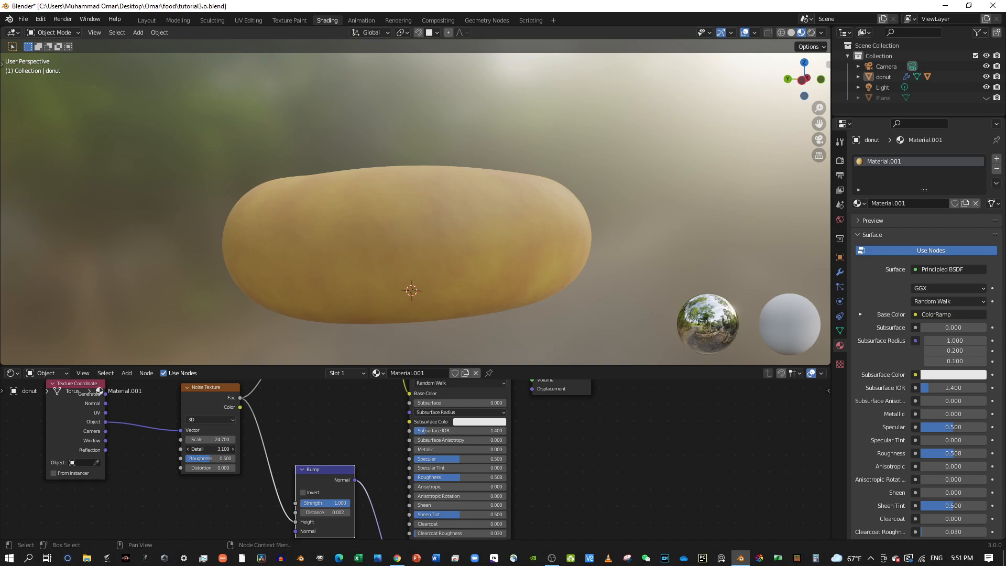
{"action": "middle_click_drag", "start_coordinate": [366, 346], "coordinate": [366, 281]}
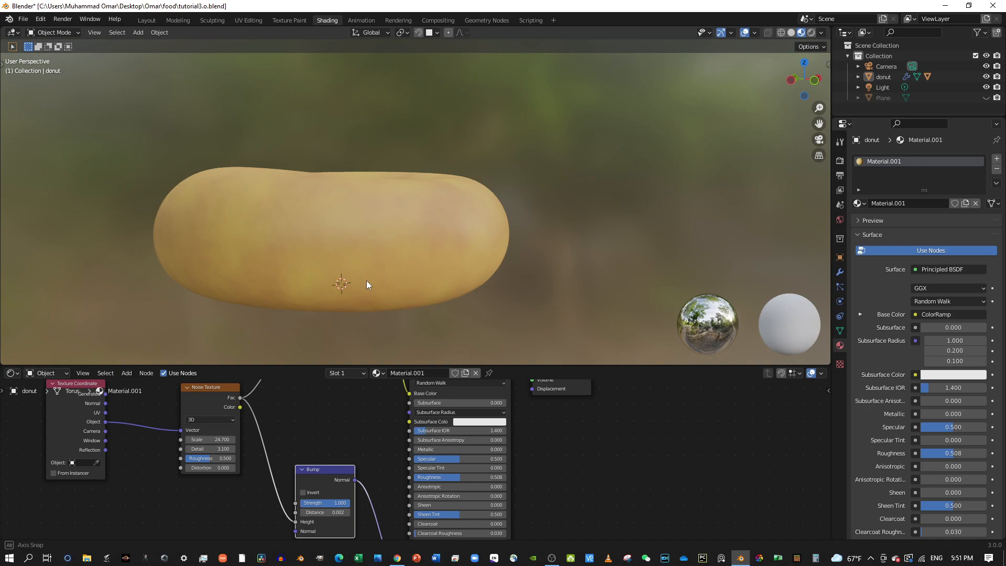
{"action": "scroll", "coordinate": [392, 263], "scroll_direction": "up", "scroll_amount": 3}
{"action": "scroll", "coordinate": [361, 201], "scroll_direction": "up", "scroll_amount": 3}
{"action": "scroll", "coordinate": [362, 200], "scroll_direction": "down", "scroll_amount": 3}
{"action": "middle_click_drag", "start_coordinate": [362, 200], "coordinate": [432, 199]}
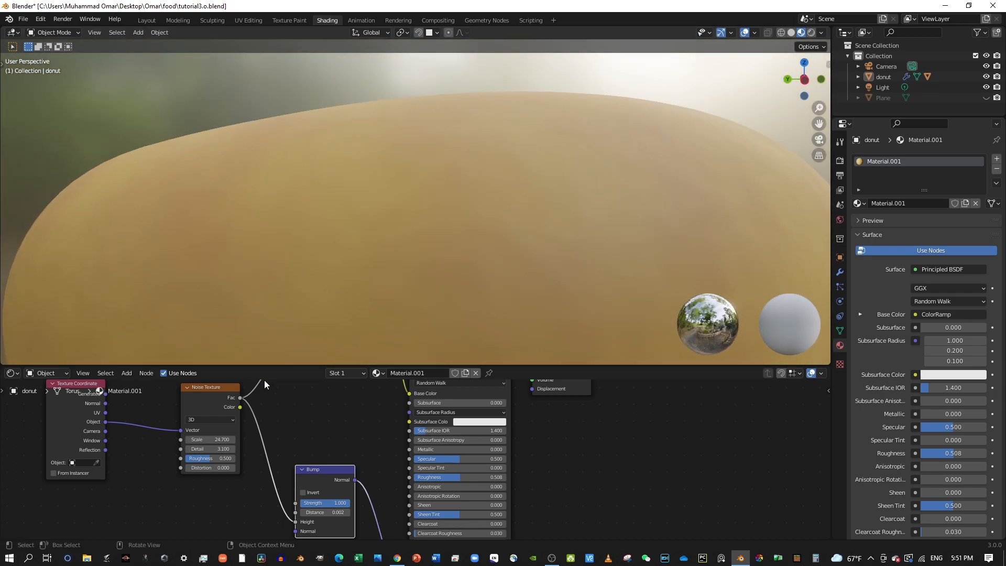
- Try the Noise Texture's Detail at 6.1, settle on 3.9, and check the donut's side
{"action": "scroll", "coordinate": [252, 392], "scroll_direction": "down", "scroll_amount": 1}
{"action": "left_click_drag", "start_coordinate": [230, 449], "coordinate": [255, 450]}
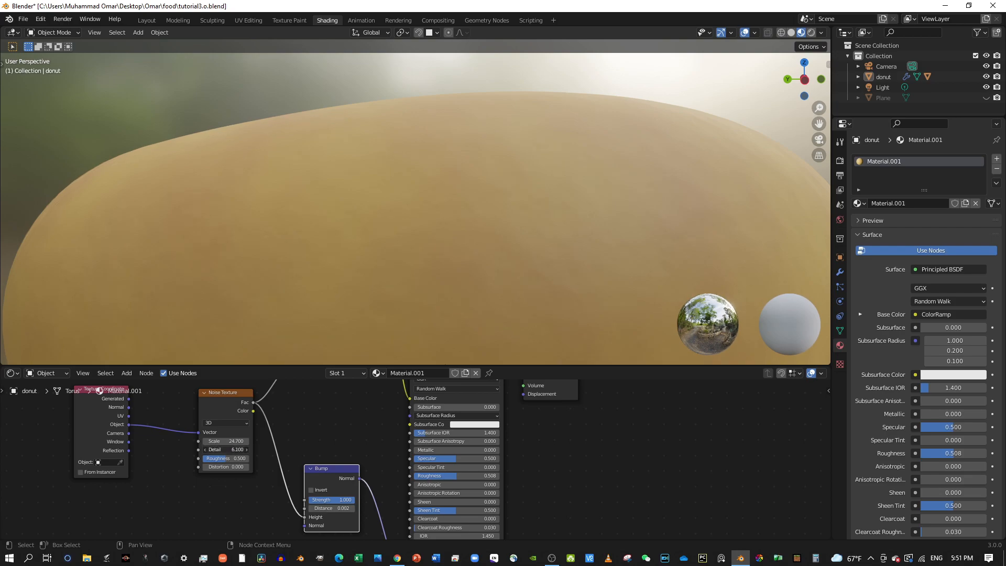
{"action": "left_click_drag", "start_coordinate": [230, 450], "coordinate": [226, 449]}
{"action": "middle_click_drag", "start_coordinate": [476, 263], "coordinate": [440, 262]}
{"action": "scroll", "coordinate": [490, 268], "scroll_direction": "down", "scroll_amount": 5}
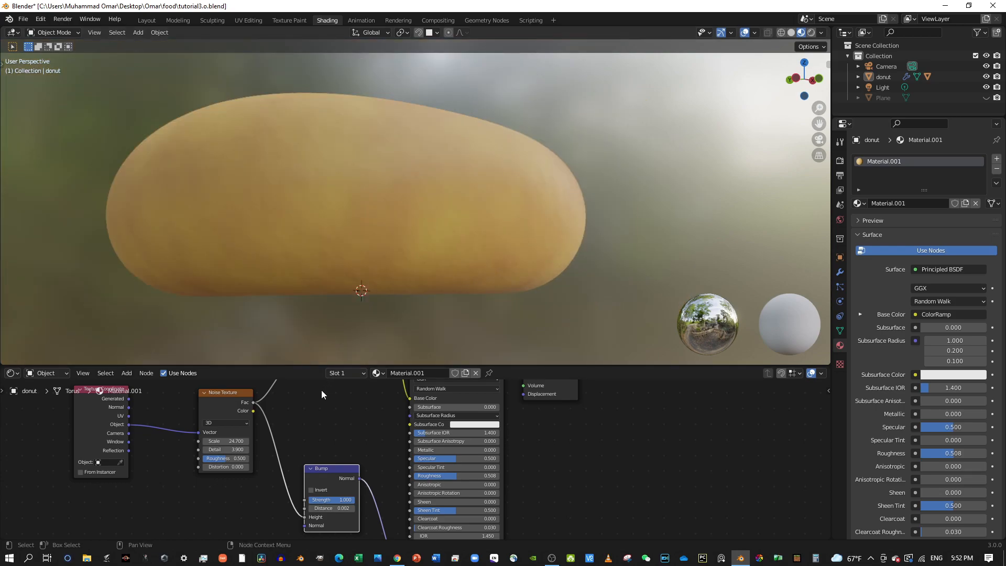
- Fine-tune the Noise Texture's Scale and check the whole donut from above
{"action": "left_click_drag", "start_coordinate": [212, 441], "coordinate": [212, 441]}
{"action": "left_click_drag", "start_coordinate": [212, 441], "coordinate": [216, 441]}
{"action": "middle_click_drag", "start_coordinate": [351, 313], "coordinate": [407, 318]}
{"action": "scroll", "coordinate": [332, 340], "scroll_direction": "down", "scroll_amount": 3}
{"action": "scroll", "coordinate": [366, 315], "scroll_direction": "up", "scroll_amount": 1}
{"action": "scroll", "coordinate": [409, 316], "scroll_direction": "up", "scroll_amount": 2}
{"action": "scroll", "coordinate": [409, 316], "scroll_direction": "down", "scroll_amount": 2}
- Try the ColorRamp's yellow stop at position 0.405
{"action": "middle_click_drag", "start_coordinate": [366, 429], "coordinate": [355, 539]}
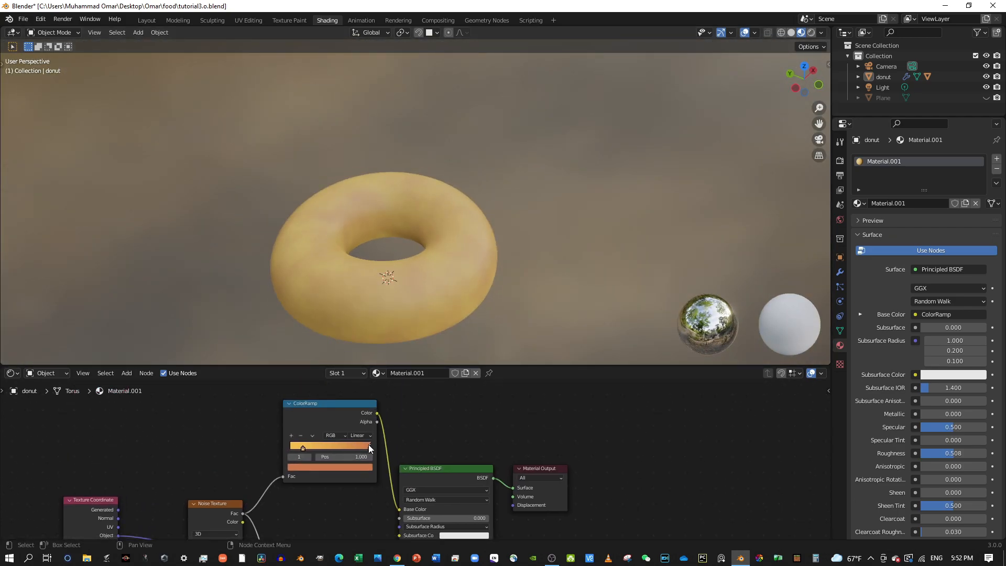
{"action": "mouse_move", "coordinate": [370, 448]}
{"action": "left_mouse_down"}
{"action": "mouse_move", "coordinate": [309, 447]}
{"action": "mouse_move", "coordinate": [381, 450]}
{"action": "left_mouse_up"}
{"action": "left_click_drag", "start_coordinate": [304, 451], "coordinate": [309, 454]}
{"action": "mouse_move", "coordinate": [312, 451]}
{"action": "left_mouse_down"}
{"action": "mouse_move", "coordinate": [353, 451]}
{"action": "mouse_move", "coordinate": [326, 454]}
{"action": "left_mouse_up"}
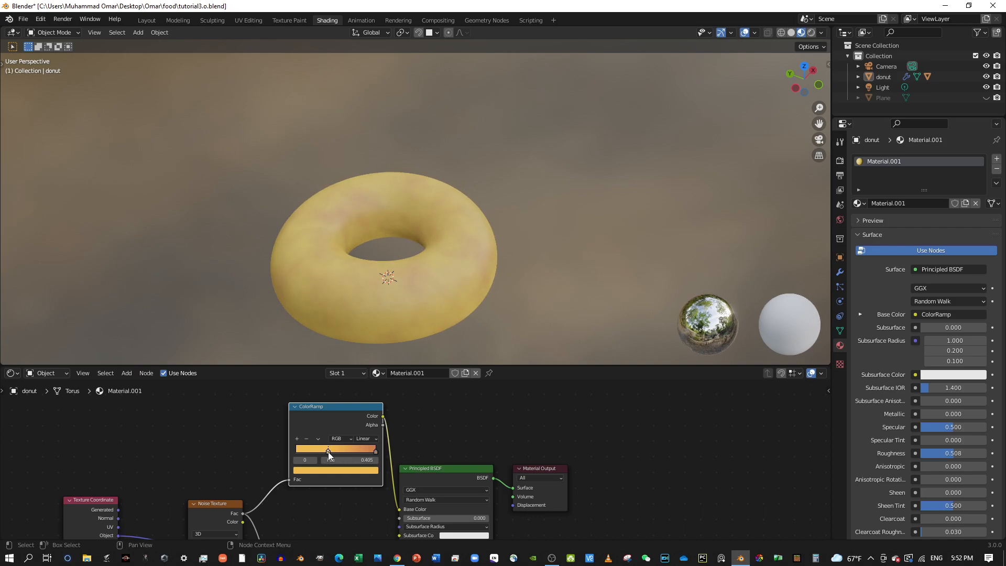
- Move the ColorRamp node slightly down and slide its yellow stop back toward the start of the gradient
{"action": "key", "text": "g"}
{"action": "left_click", "coordinate": [321, 464]}
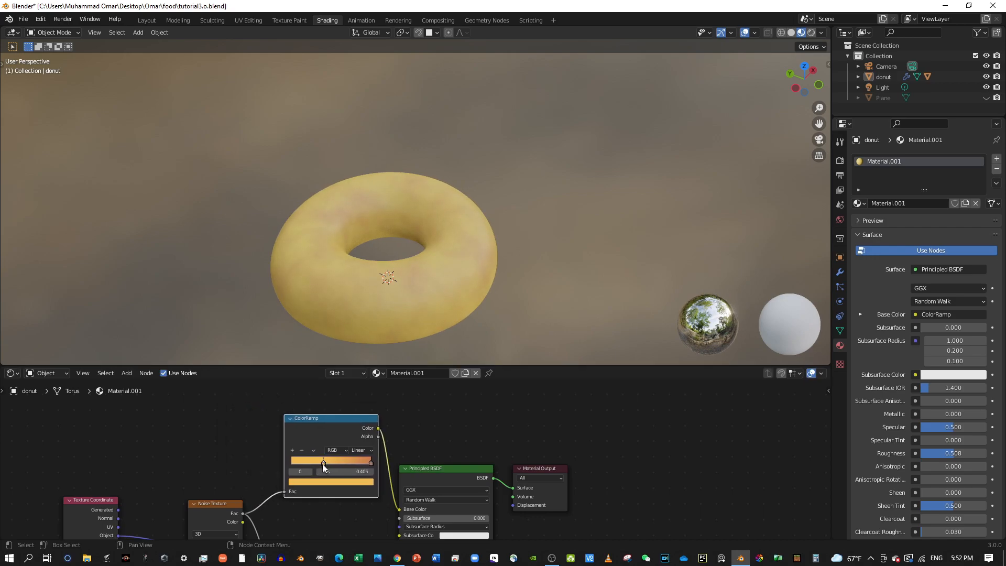
{"action": "left_click_drag", "start_coordinate": [314, 463], "coordinate": [301, 463]}
- Shift the color of the ColorRamp's yellow stop to a hue of 0.099
{"action": "left_click", "coordinate": [322, 483]}
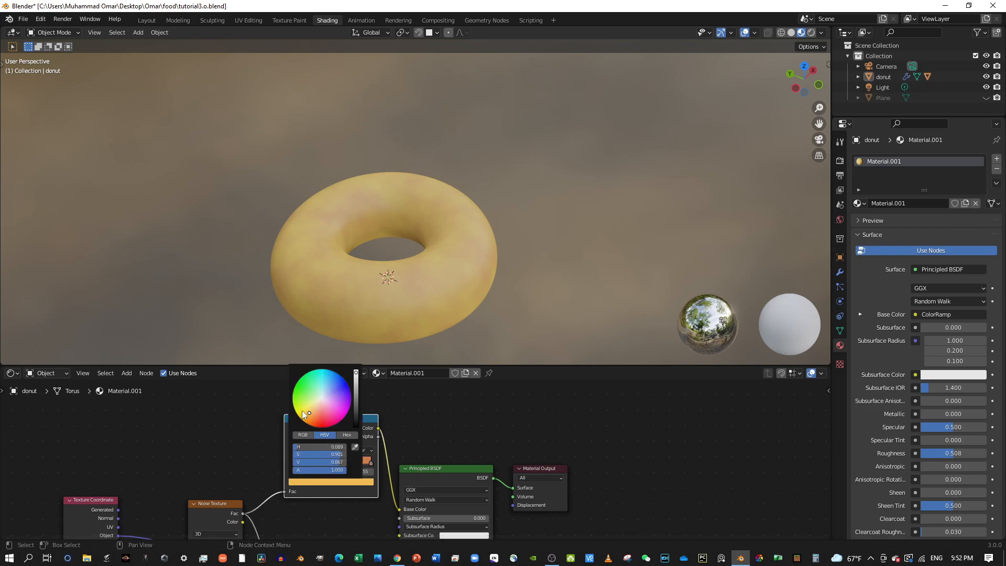
{"action": "left_click_drag", "start_coordinate": [307, 414], "coordinate": [308, 413]}
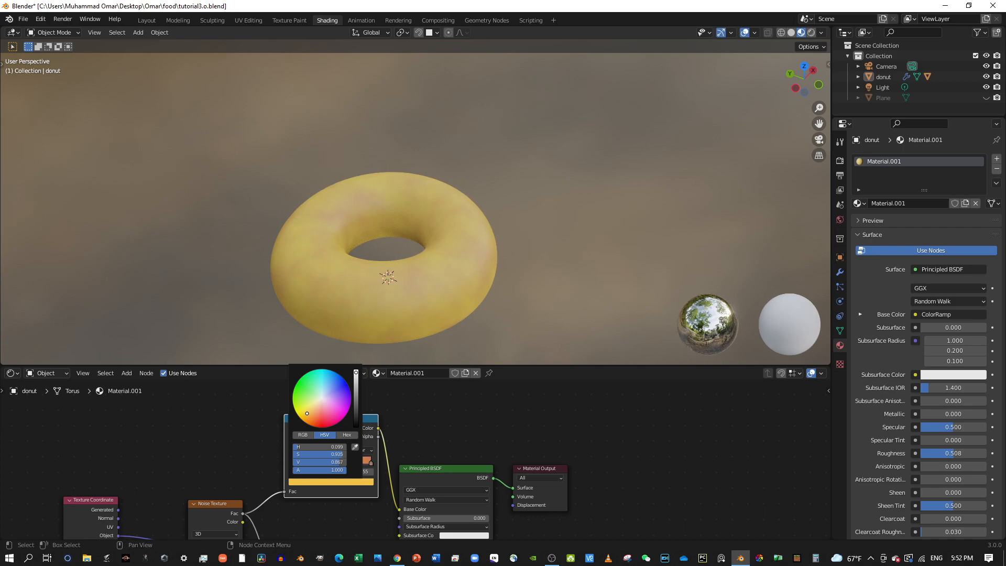